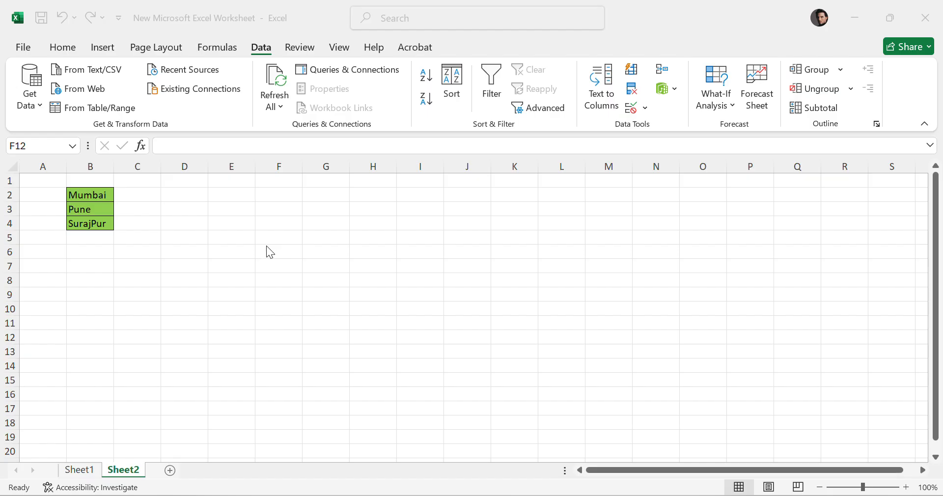
click(451, 252)
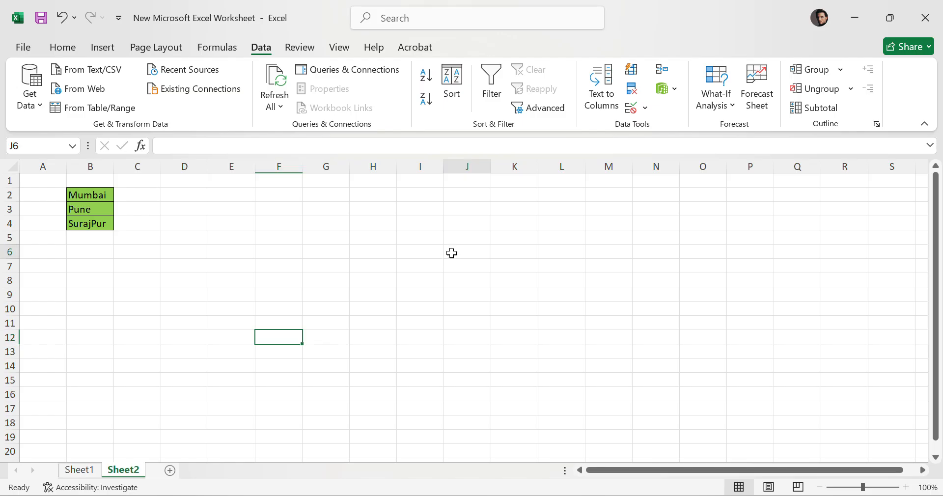
click(85, 197)
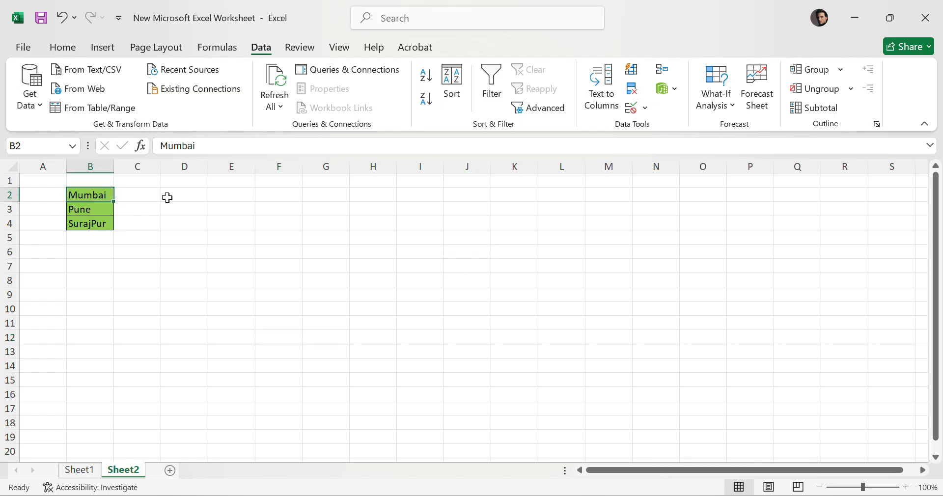
click(149, 194)
click(94, 224)
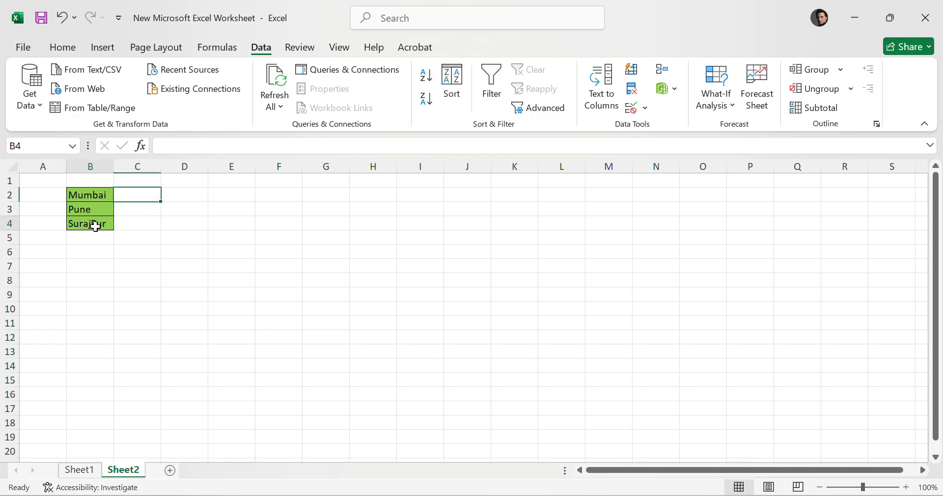
click(267, 335)
click(87, 238)
click(267, 321)
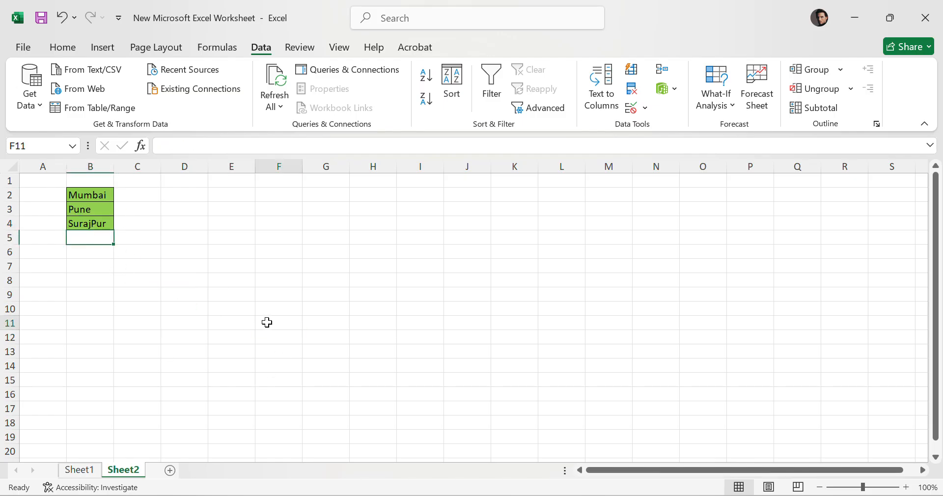
click(196, 248)
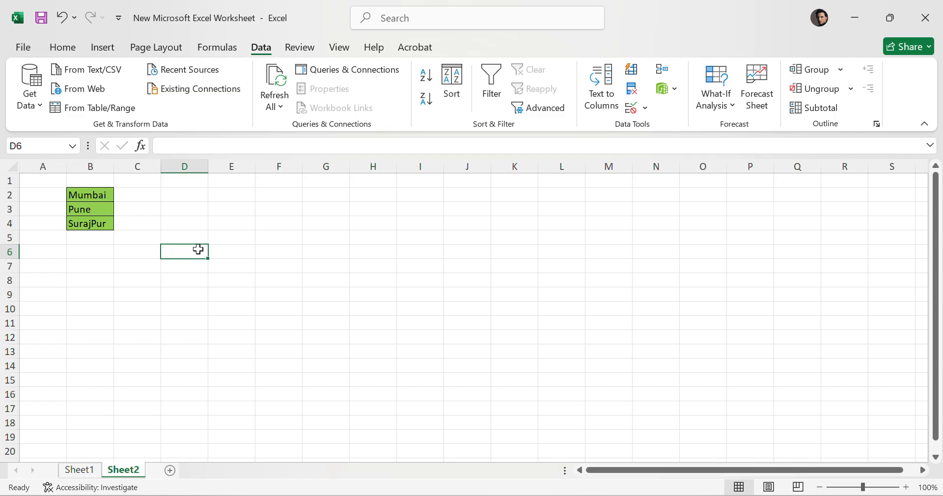
- Enter the alternative spellings Poona in C3 and Poone in D3, beside Pune
click(131, 210)
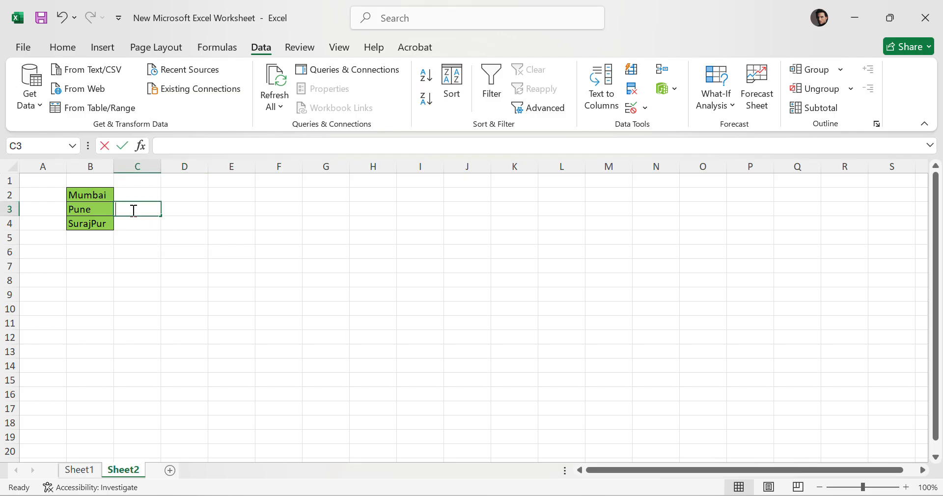
text(Poona)
key(Return)
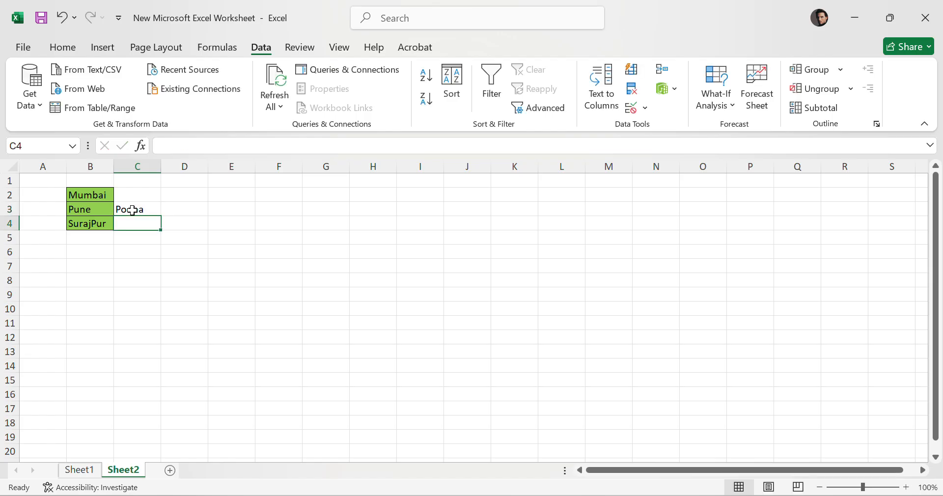
key(Up)
key(Right)
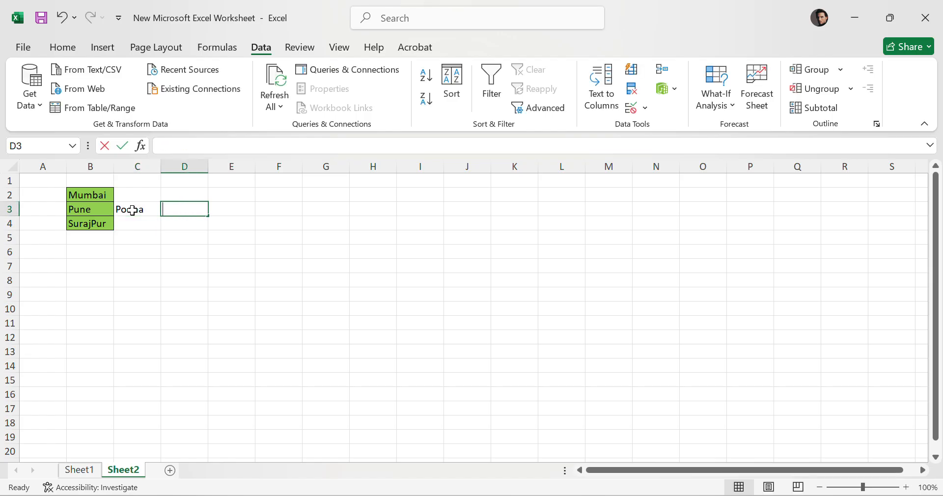
text(Poone)
key(Return)
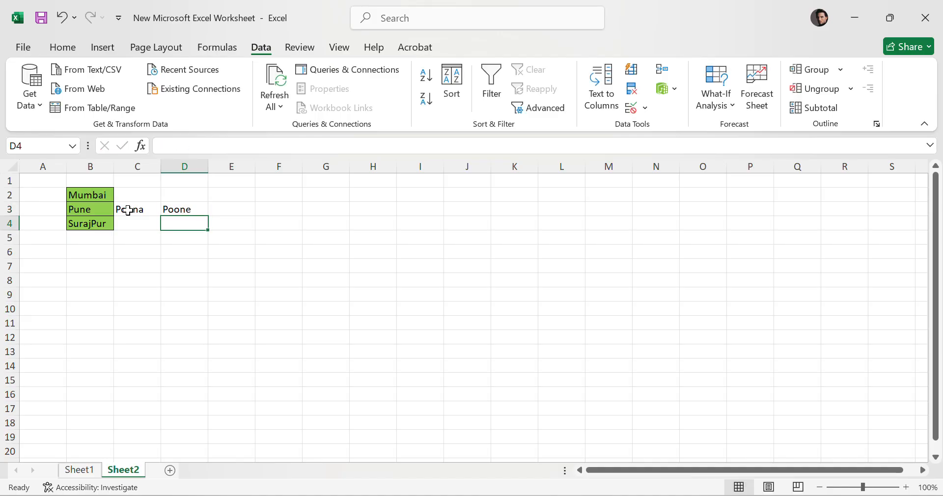
- Enter the alternative name Bombay in C2, beside Mumbai
double_click(136, 197)
text(B)
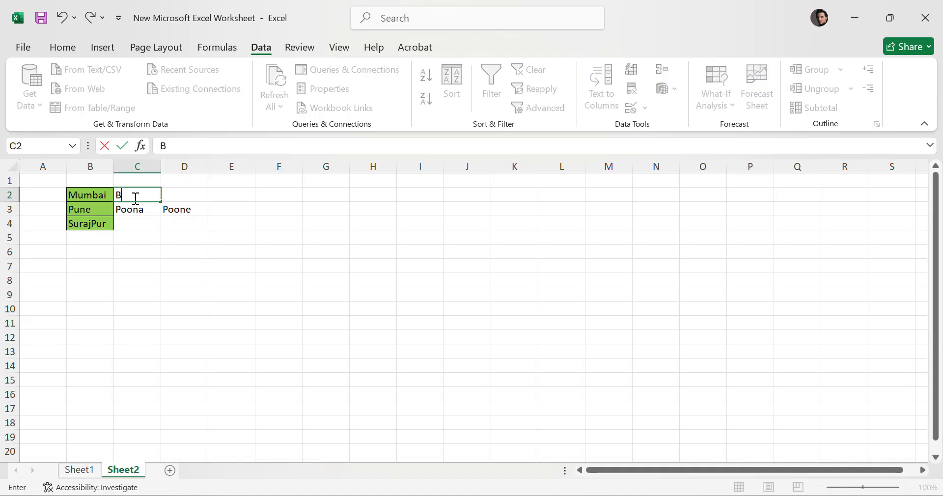
text(ombay)
key(Return)
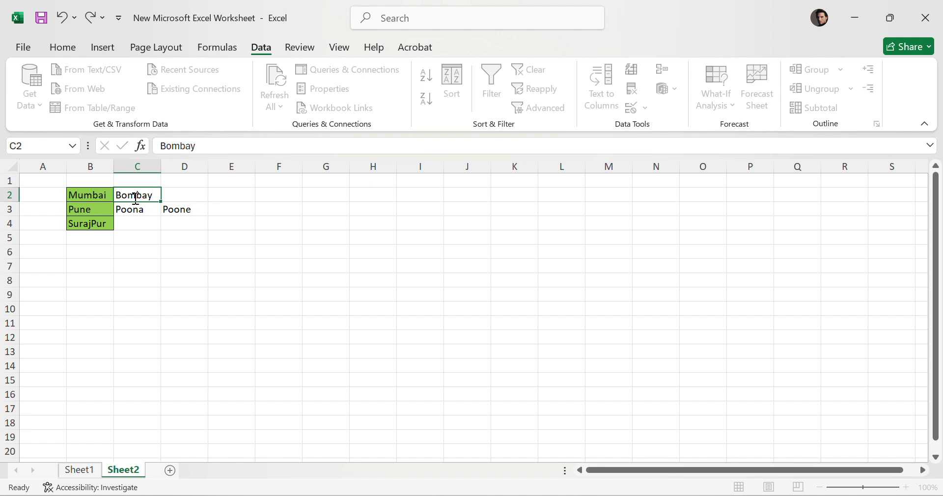
- Clear the alternative city names from the range C2:D3
click(217, 197)
drag(132, 195, 207, 209)
key(Delete)
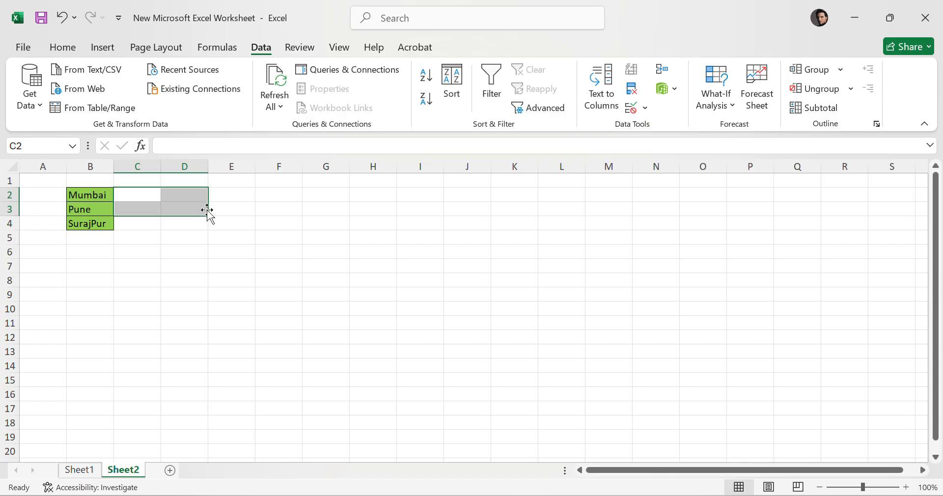
click(453, 299)
- Enter the column header City in cell E2
click(222, 206)
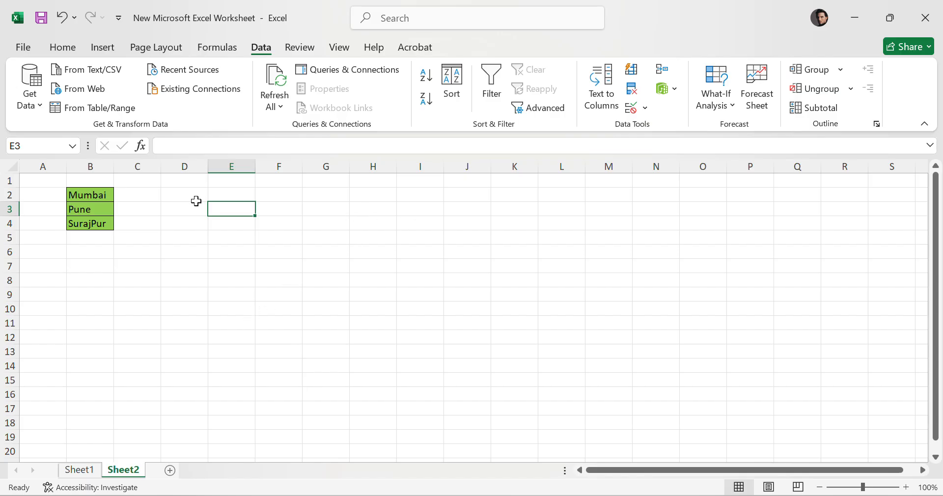
double_click(234, 192)
text(C)
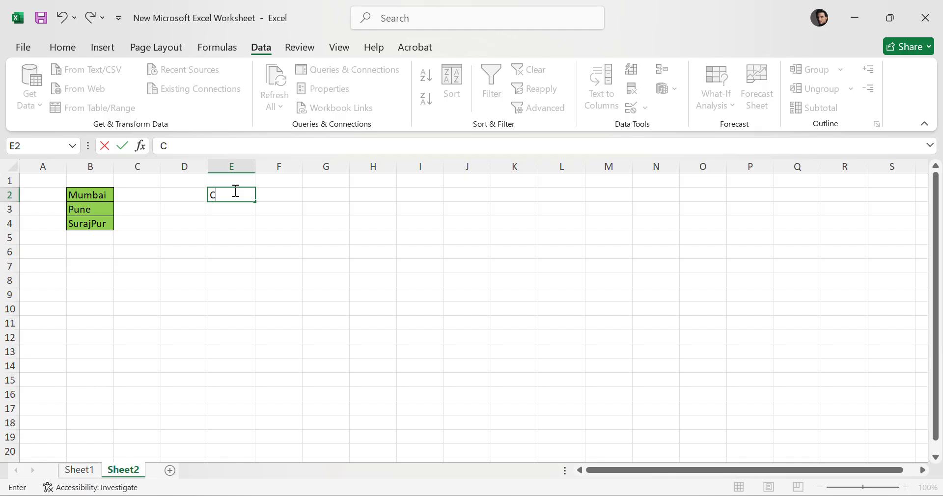
text(ity)
key(Return)
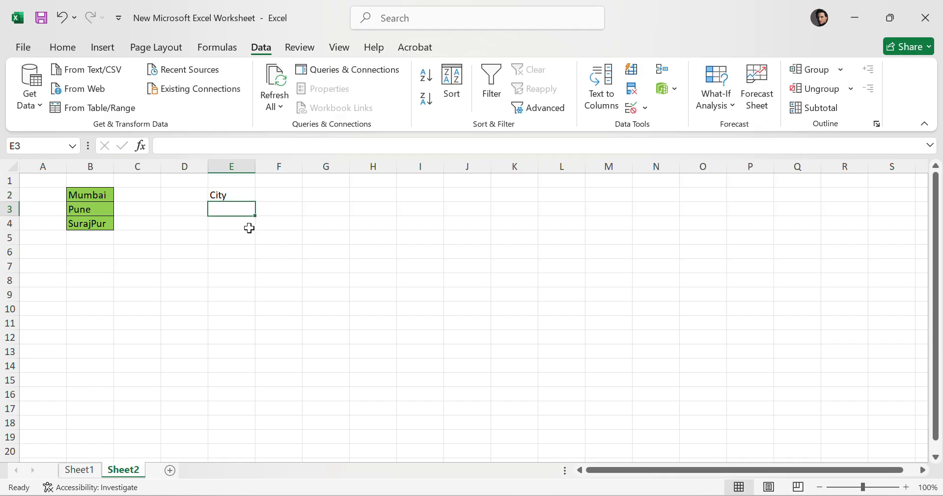
click(287, 199)
click(379, 250)
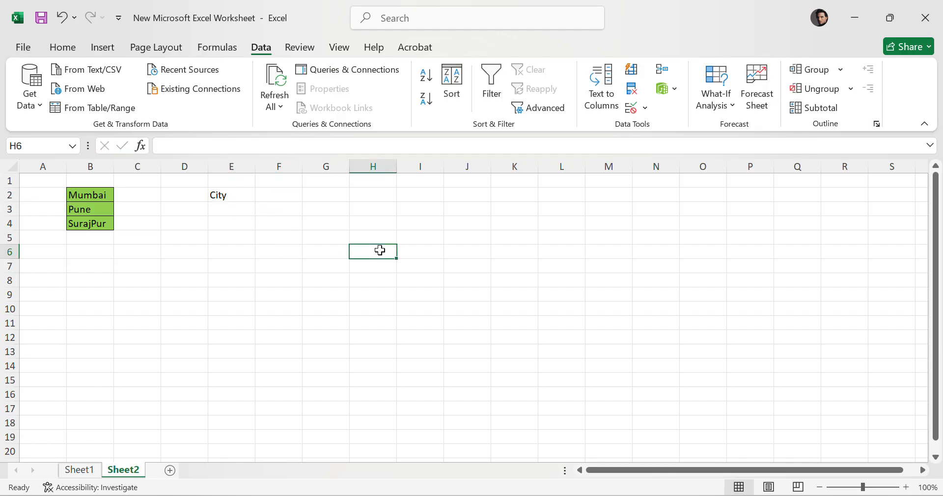
click(309, 220)
- Give the City header and the cell below it, E2:E3, a yellow fill
drag(237, 195, 240, 210)
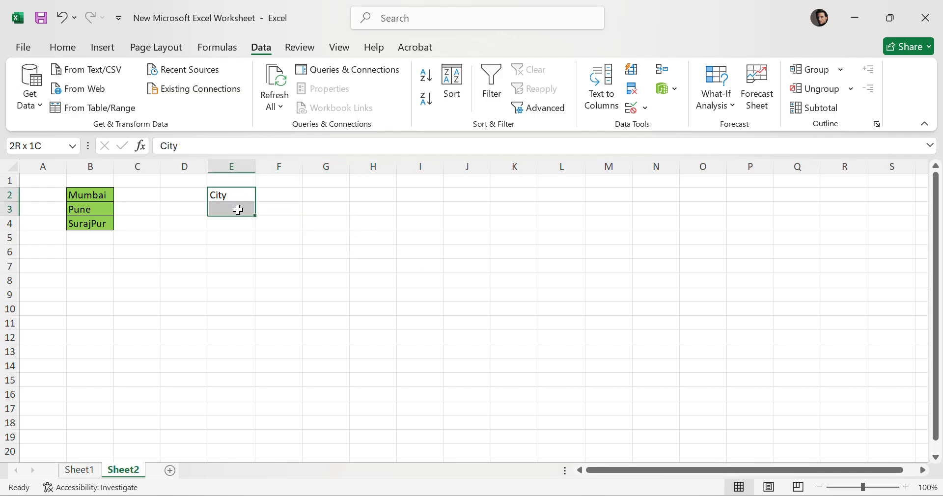
click(65, 53)
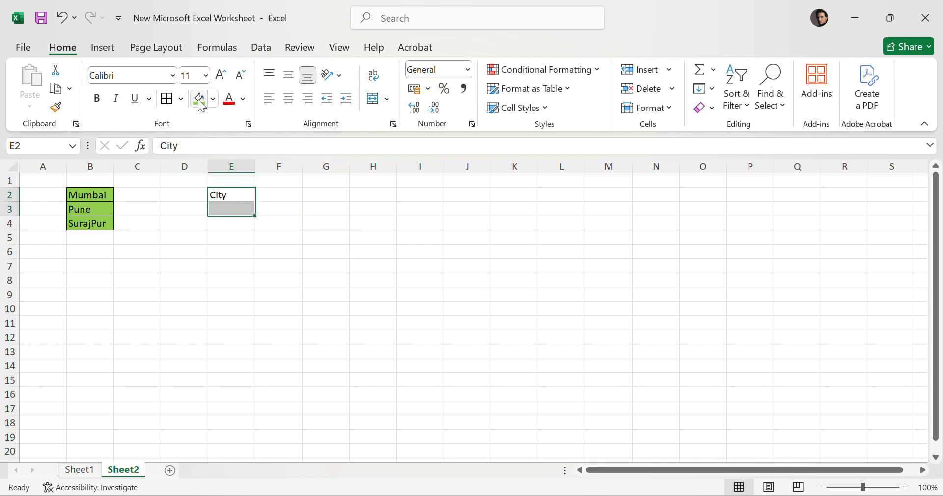
click(213, 98)
click(236, 239)
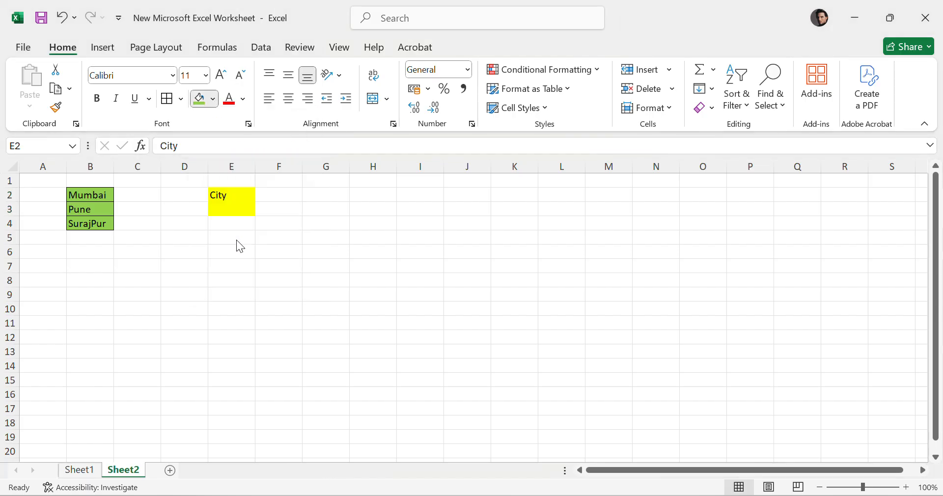
click(222, 206)
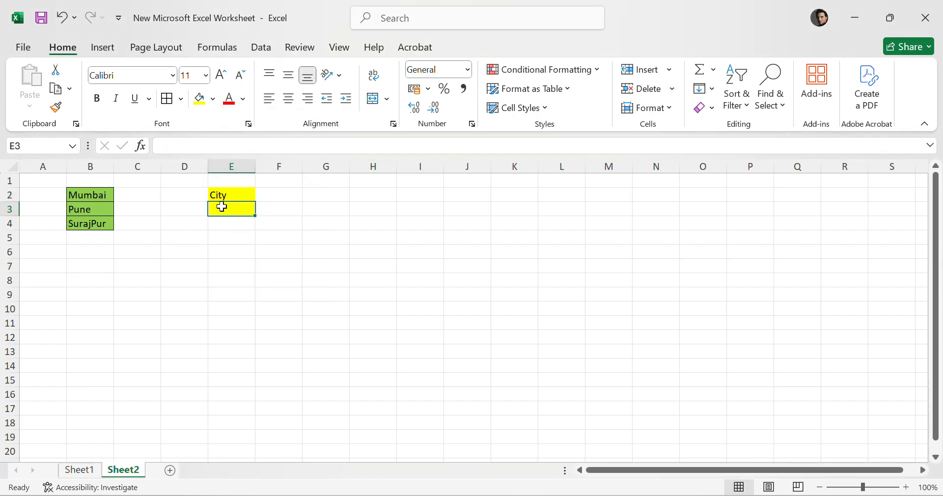
- Extend the yellow fill to E3:E14 under the City header and put borders around all these cells
click(362, 303)
click(247, 211)
drag(247, 211, 246, 364)
click(203, 102)
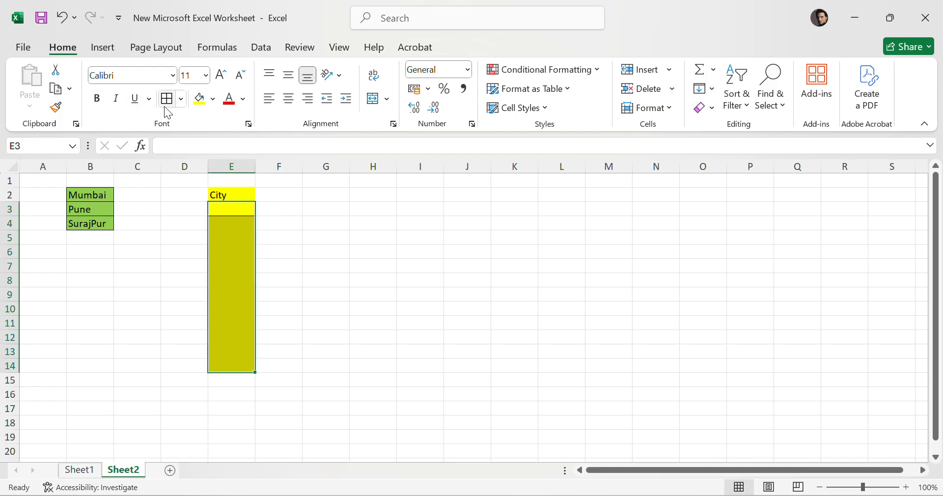
click(166, 103)
click(237, 211)
drag(235, 225, 240, 208)
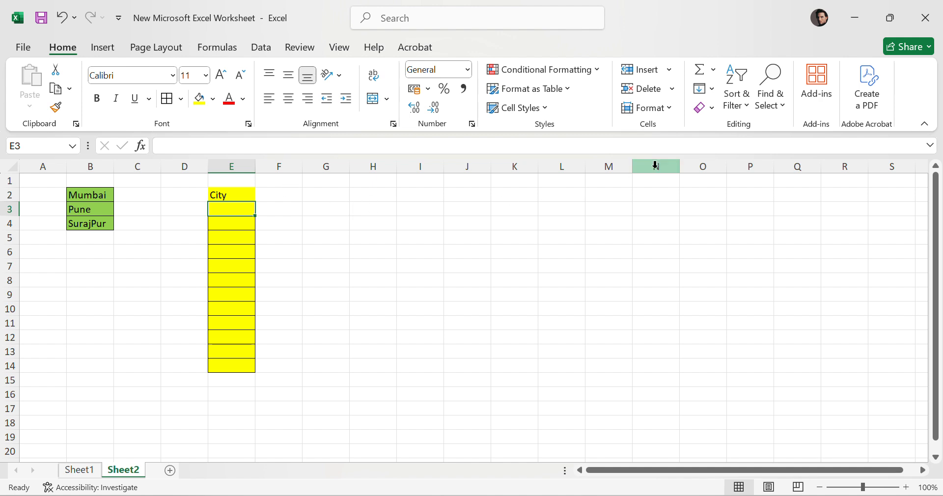
- Start a data validation rule for the City cells E3:E14 that allows a List
click(260, 49)
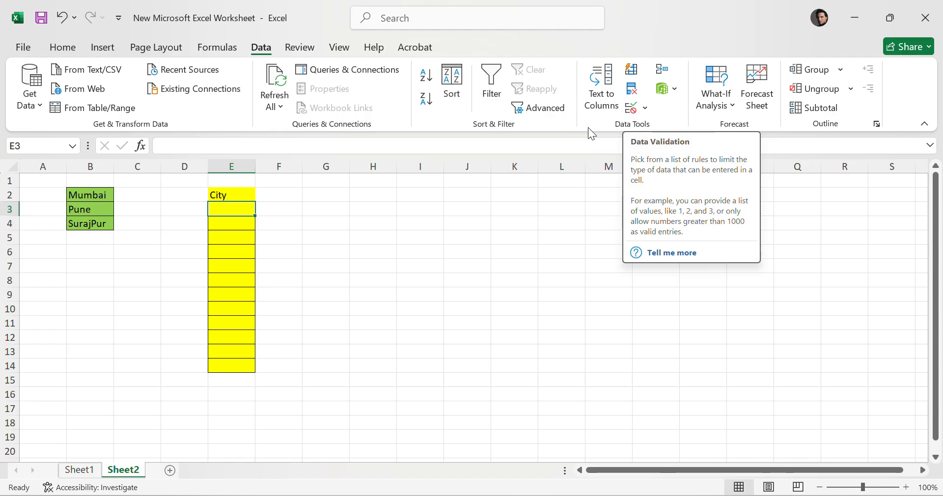
click(739, 308)
drag(226, 204, 236, 366)
click(673, 343)
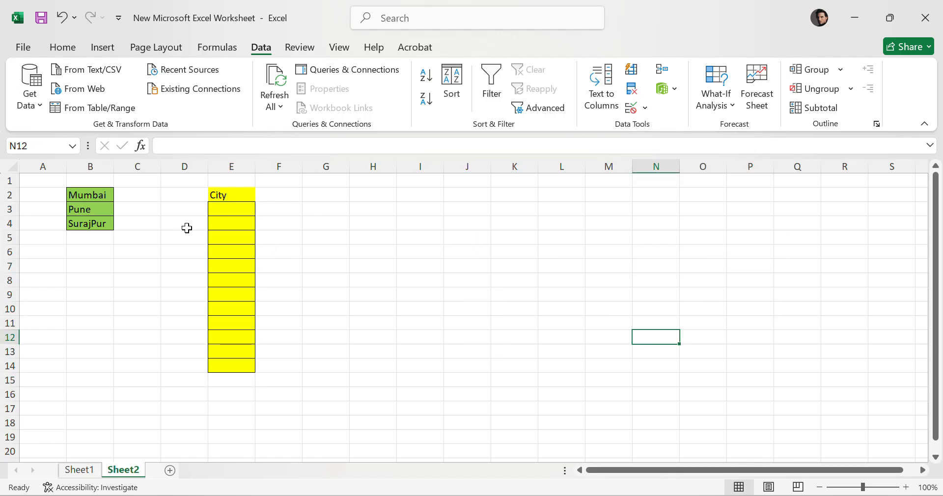
drag(242, 206, 240, 366)
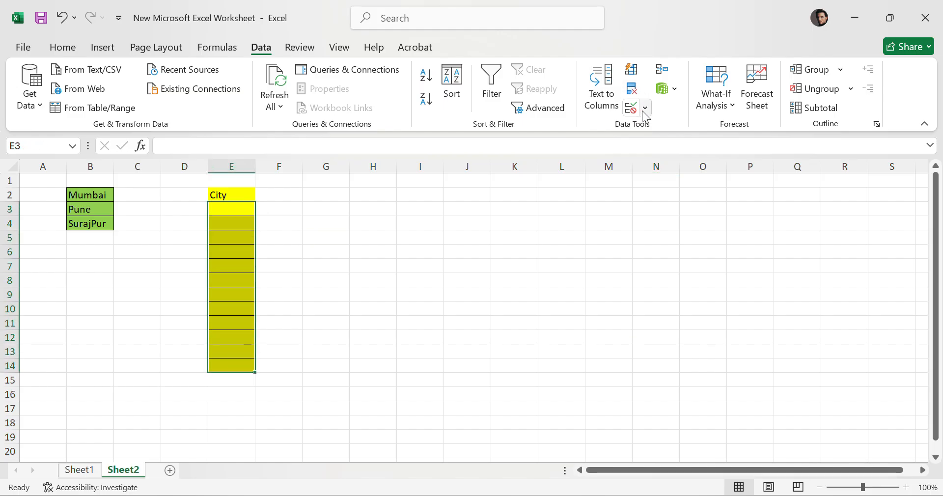
click(632, 109)
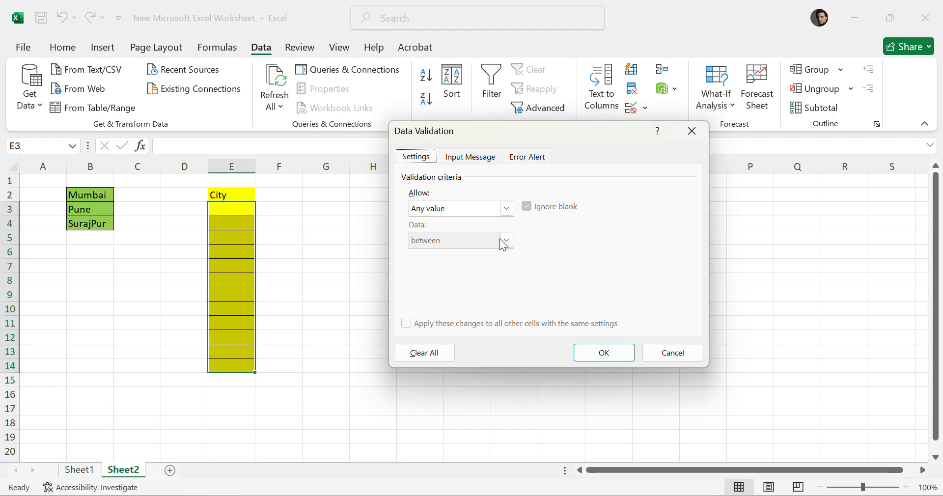
click(507, 210)
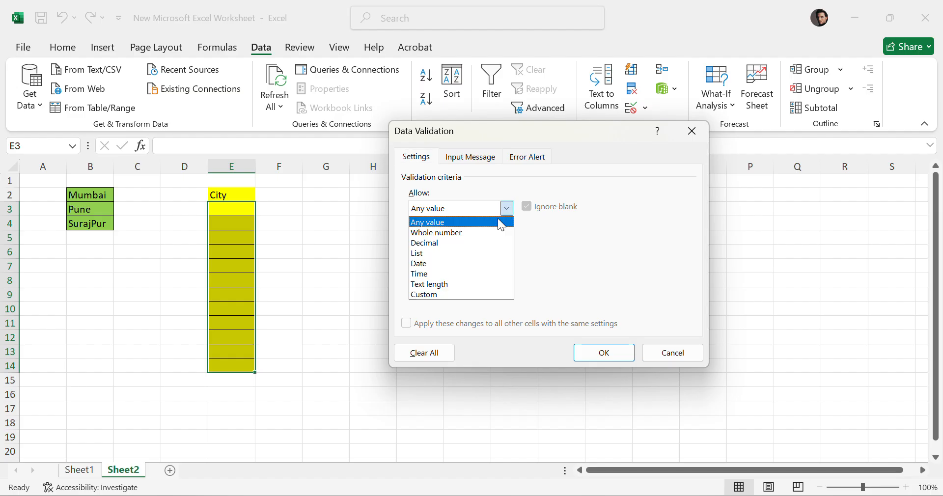
click(435, 253)
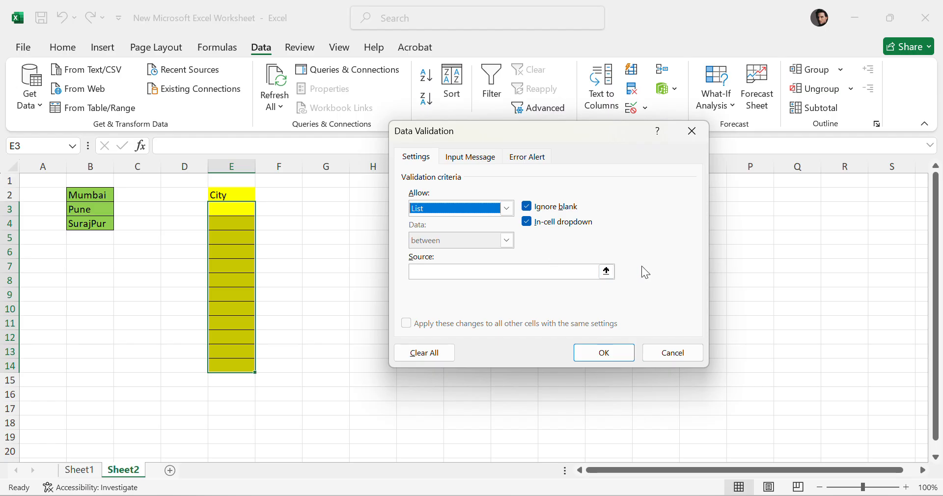
- Use the city names in B2:B4 as the list source and apply the validation rule to the City cells
click(606, 271)
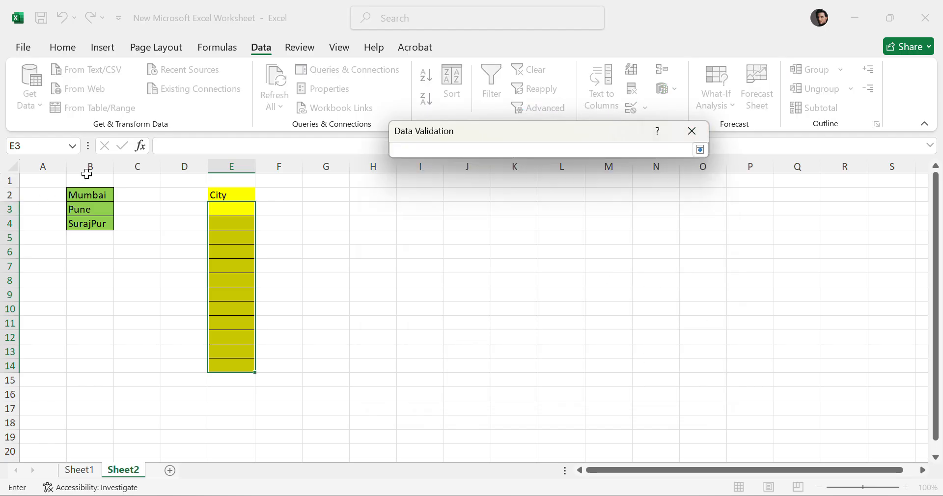
drag(94, 190, 91, 219)
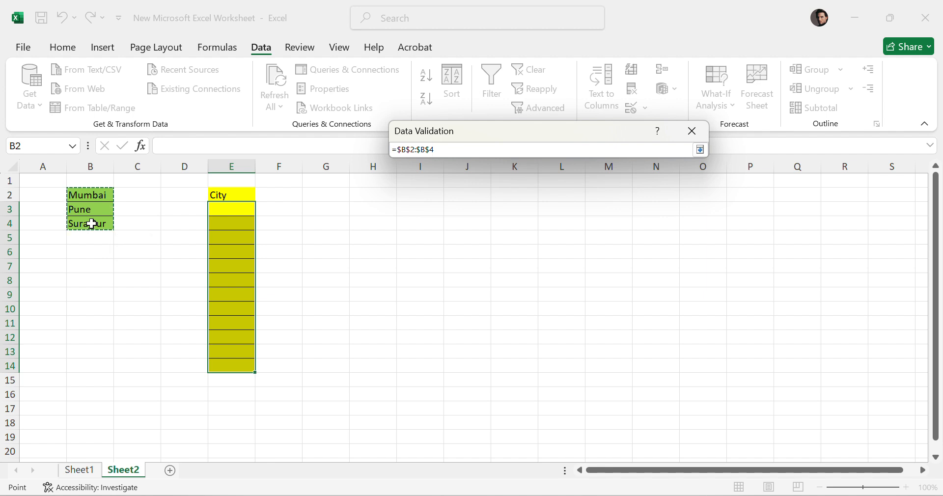
click(700, 150)
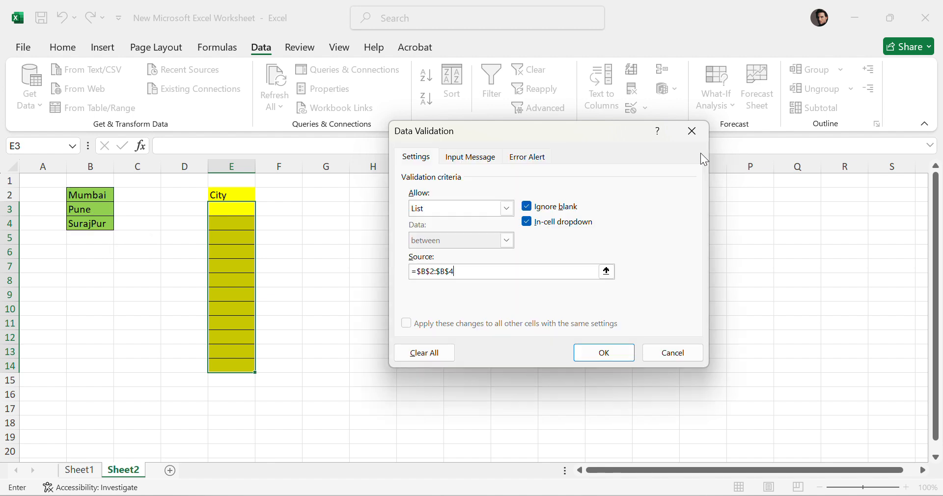
click(611, 351)
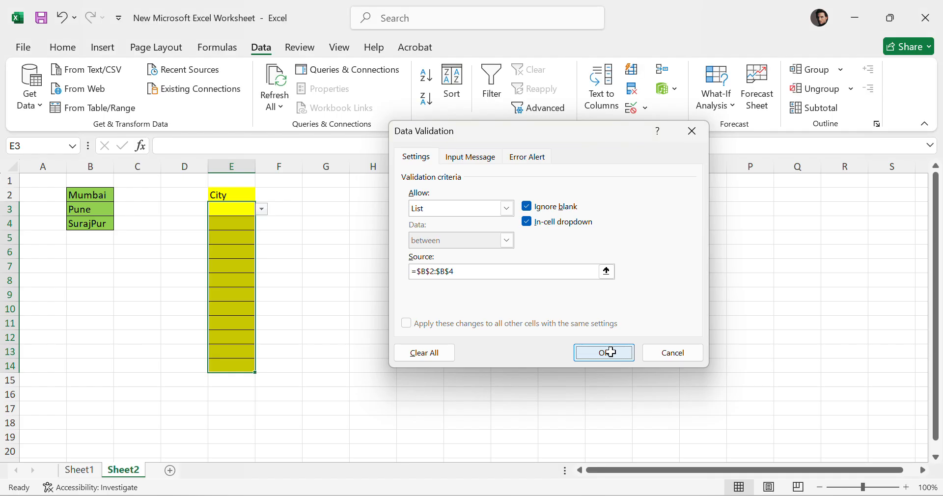
click(320, 306)
drag(227, 206, 232, 366)
click(326, 305)
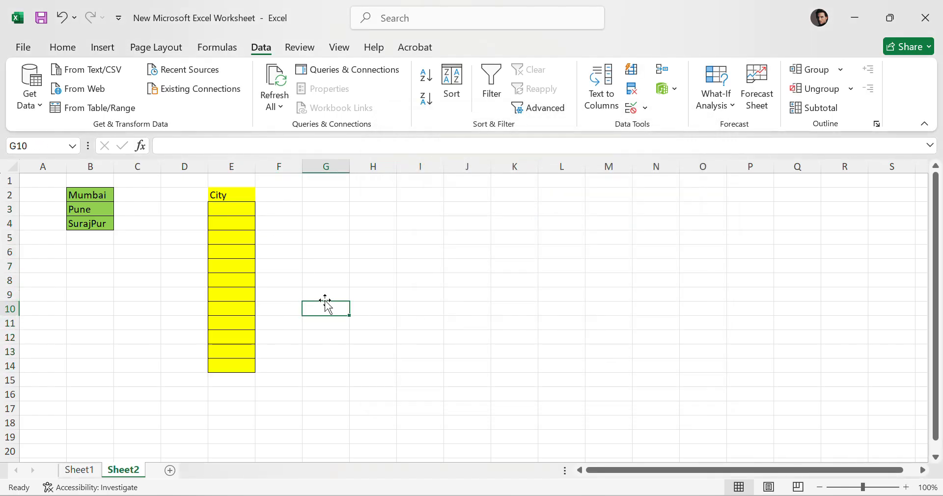
- Test the validation by trying to enter poona in City cell E3, retry once and abandon the entry
click(243, 211)
text(poona)
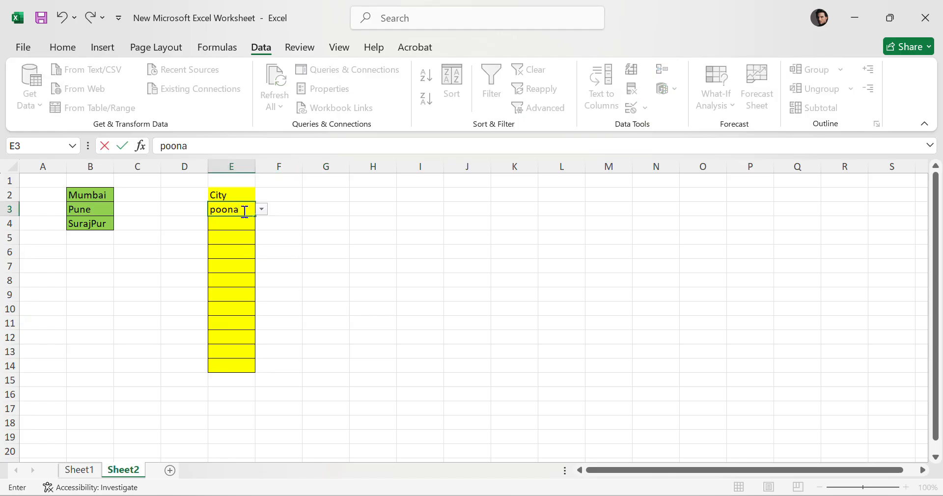
key(Return)
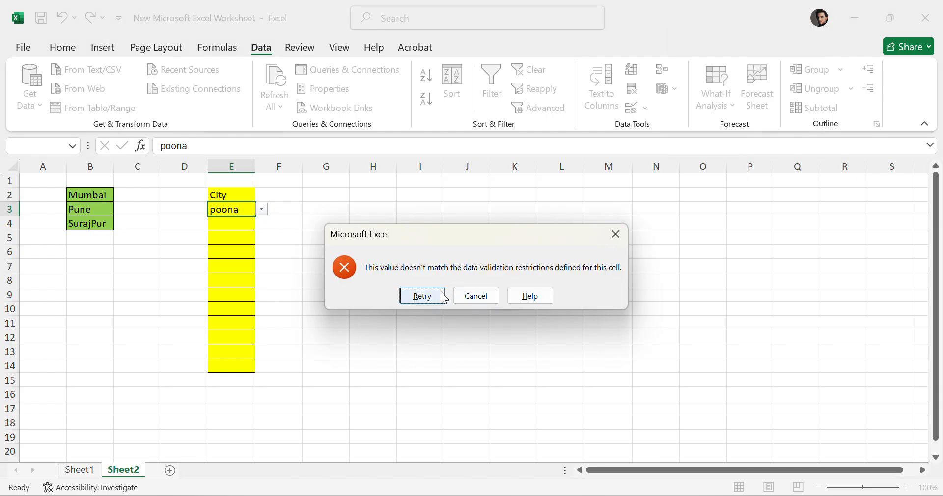
click(442, 297)
key(Return)
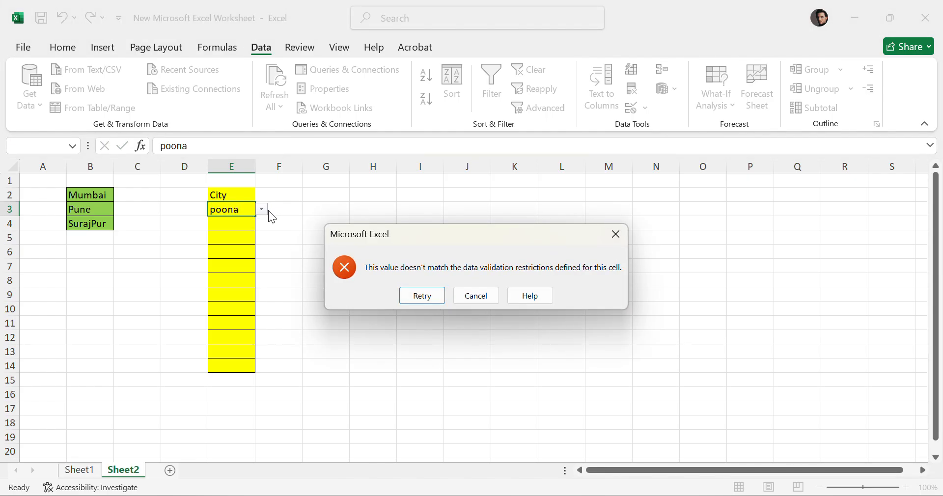
click(492, 296)
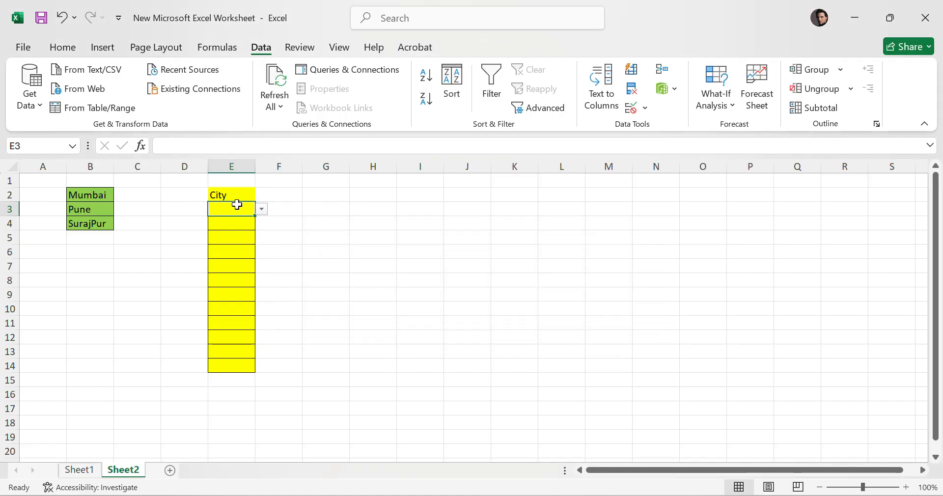
- Test the drop-down list in City cell E3 by choosing Pune and replacing it with SurajPur
click(261, 210)
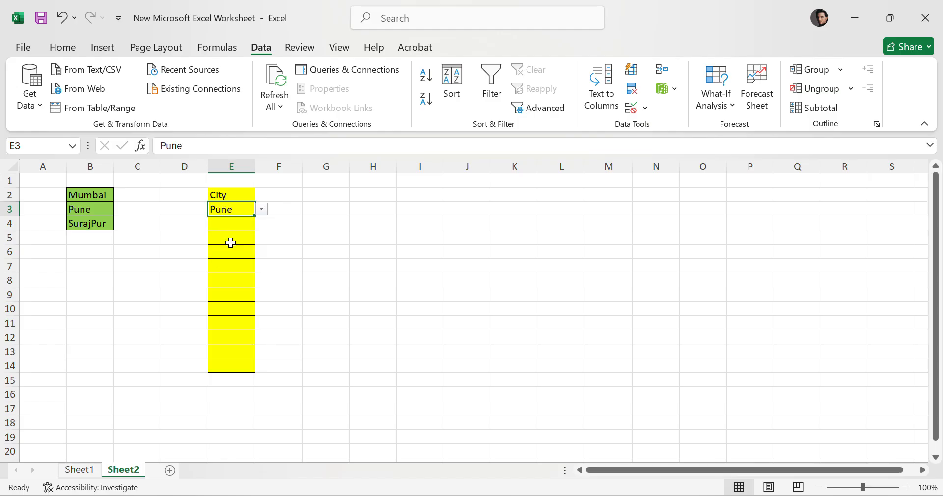
click(262, 210)
click(216, 249)
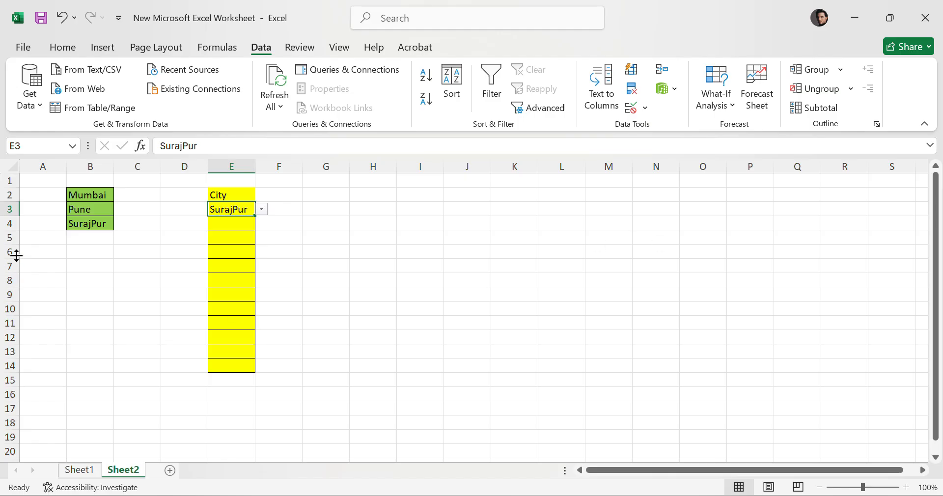
- Add Delhi to the city list in cell B5, directly below SurajPur
click(110, 238)
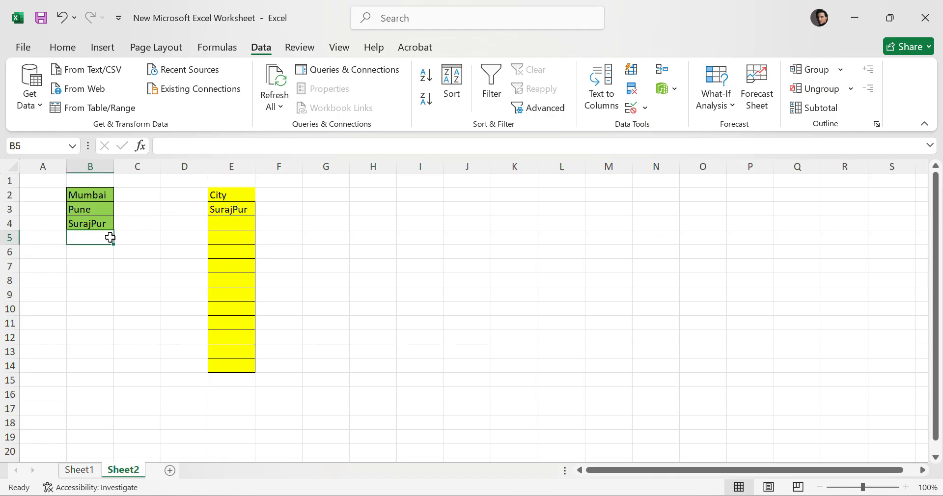
text(Delhi)
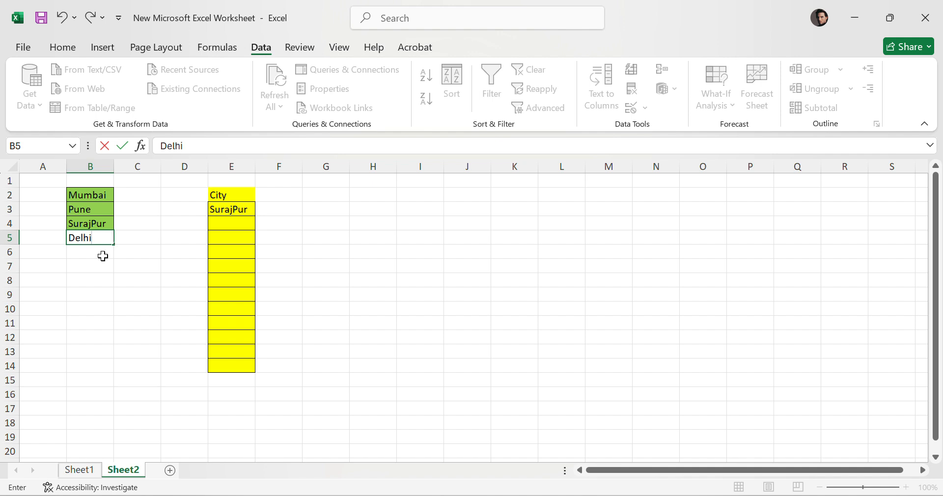
click(418, 336)
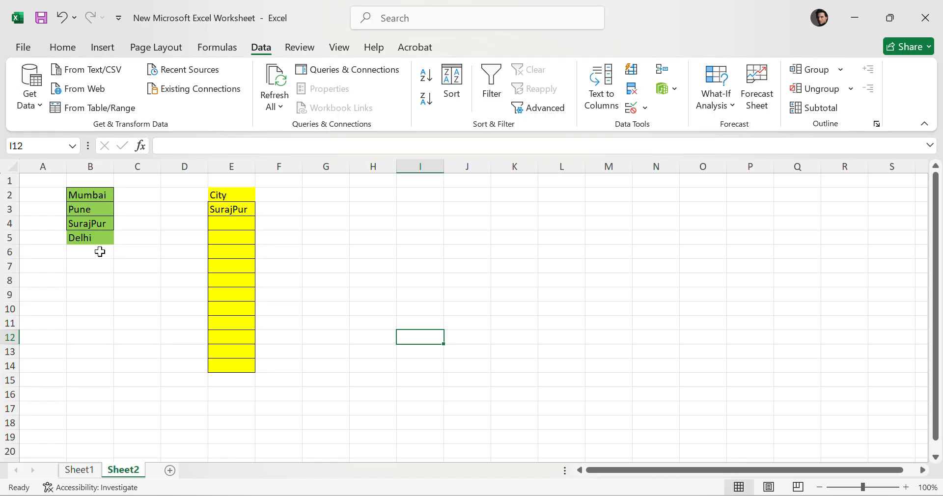
- Check whether the drop-down list in City cell E3 offers the newly added Delhi
drag(99, 252, 106, 373)
scroll(126, 257, up, 2)
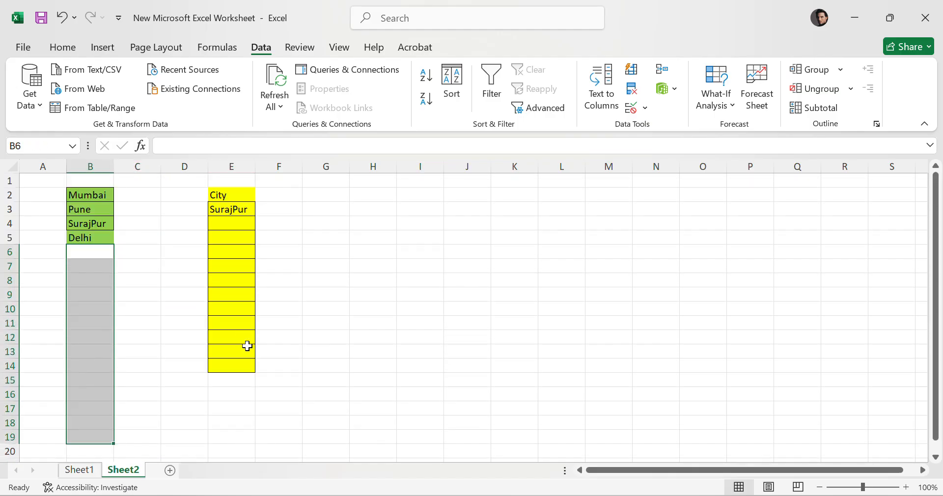
click(85, 163)
click(510, 309)
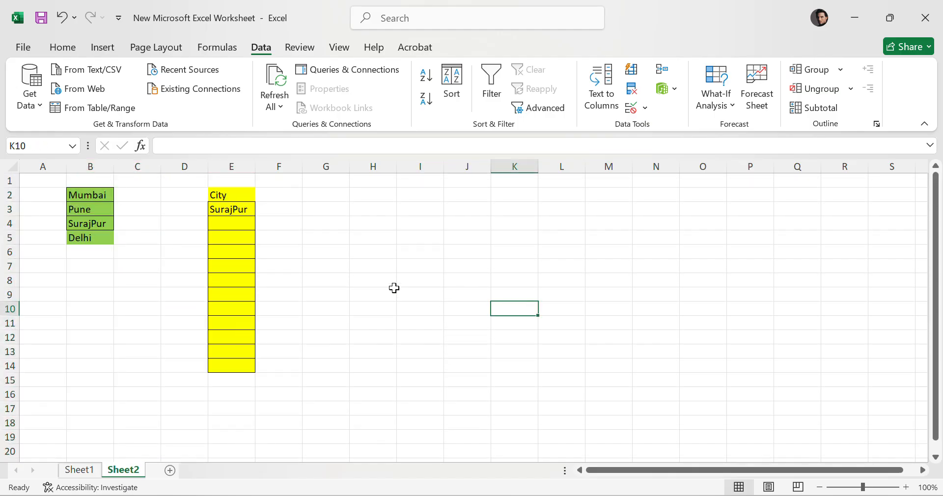
click(243, 211)
click(261, 210)
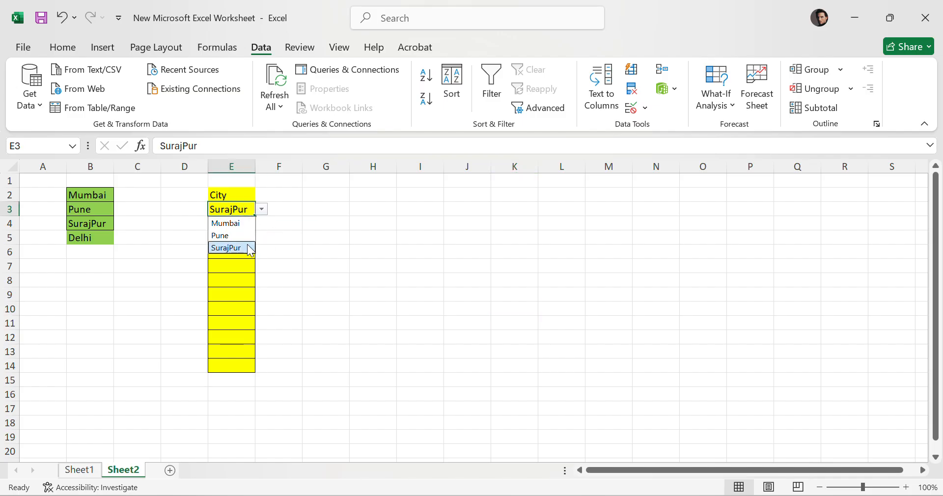
- Add Nagpur to the city list in cell B6, below Delhi
click(82, 252)
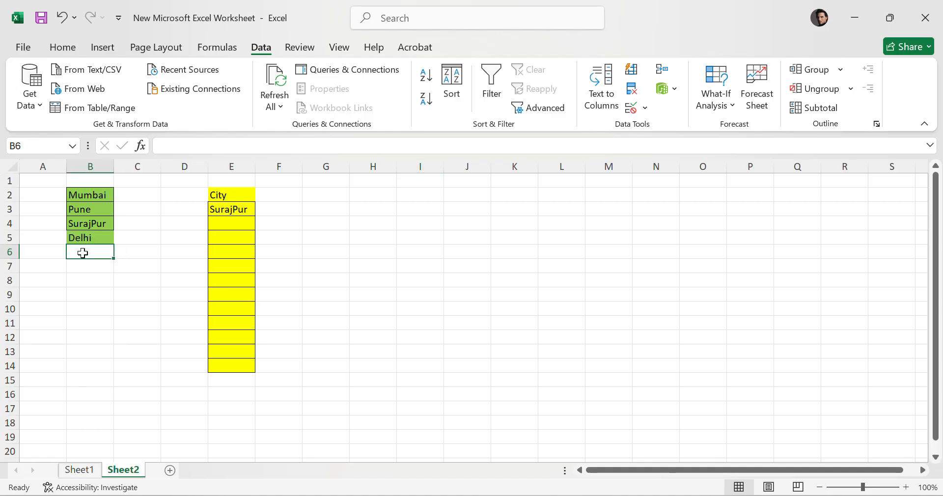
text(Nagpur)
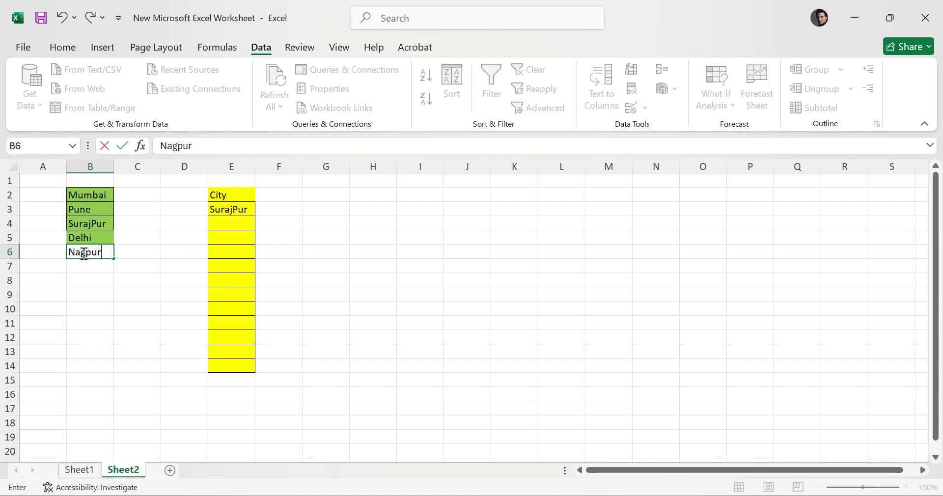
key(Return)
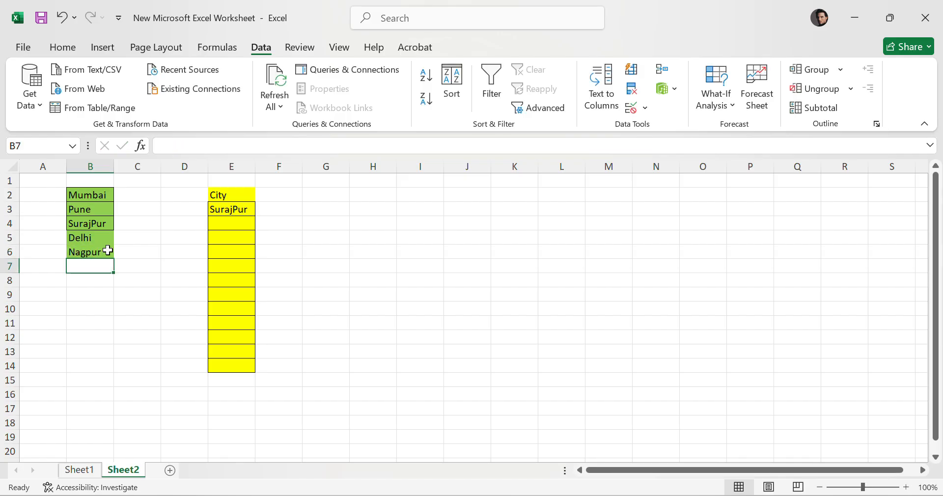
- Check whether the drop-down lists in City cells E3 and E9 offer the cities added to column B
click(106, 250)
click(241, 207)
click(263, 211)
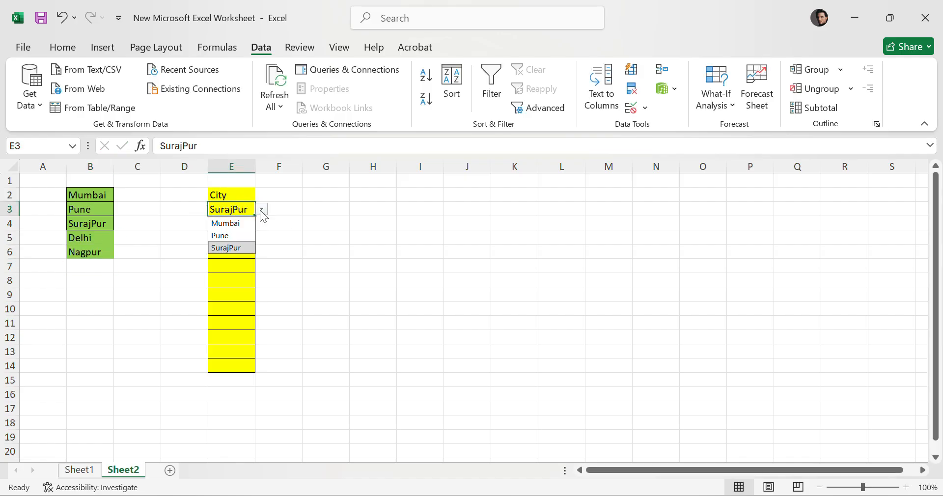
click(221, 295)
click(262, 296)
click(457, 295)
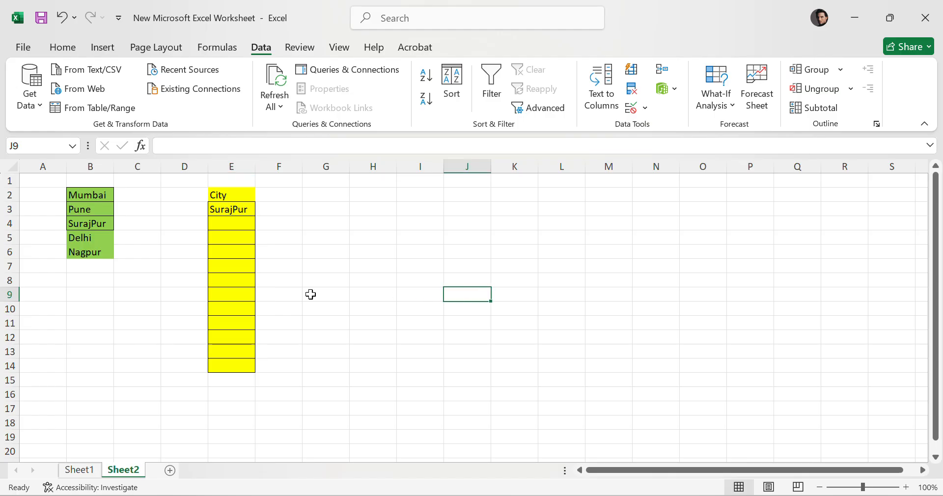
- Put borders around the Delhi and Nagpur cells, B5:B6, to match the rest of the city list
click(84, 239)
drag(84, 239, 88, 251)
click(63, 47)
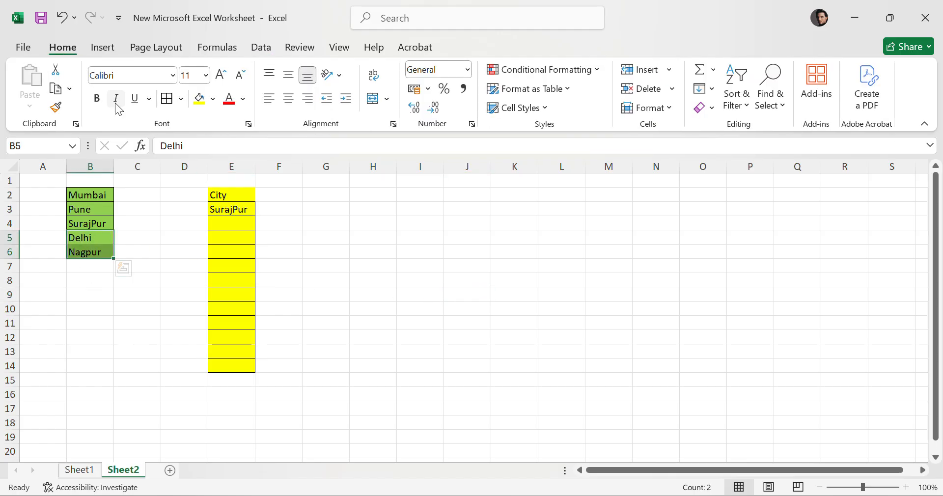
click(344, 264)
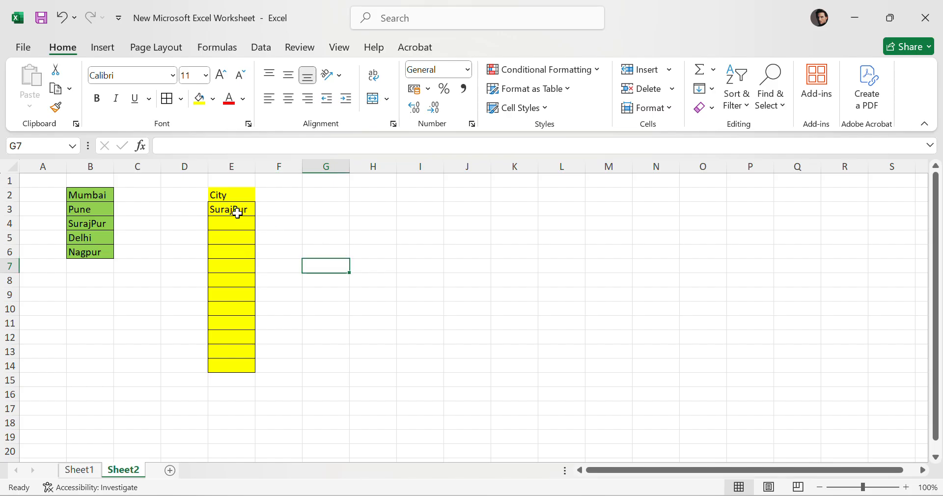
- Clear all data validation settings from the City cells E3:E14
drag(238, 209, 233, 366)
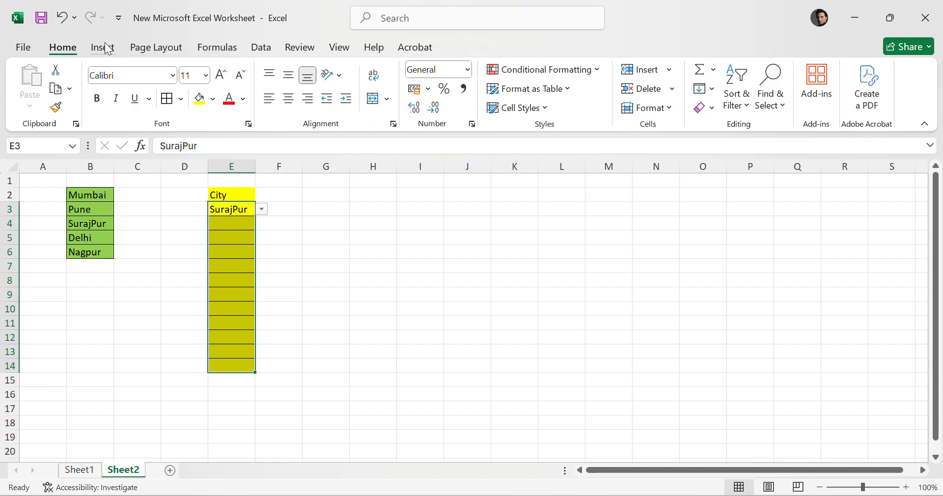
click(261, 47)
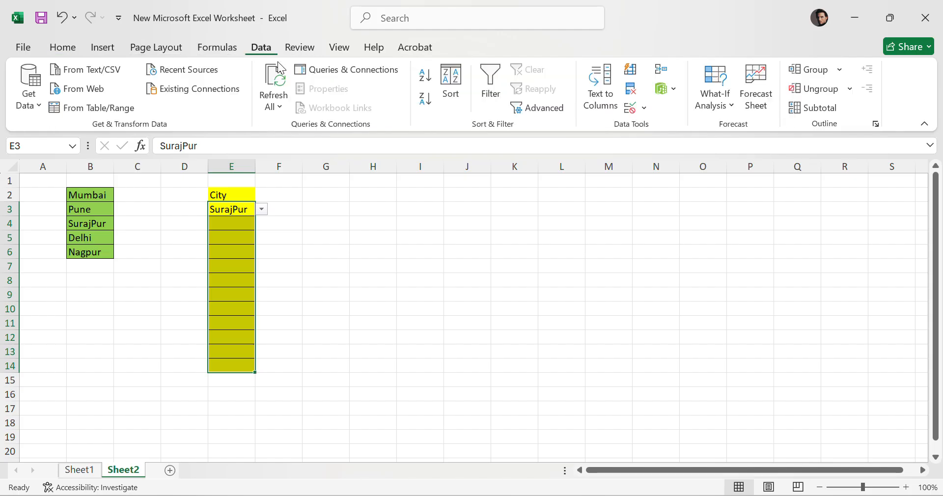
click(645, 108)
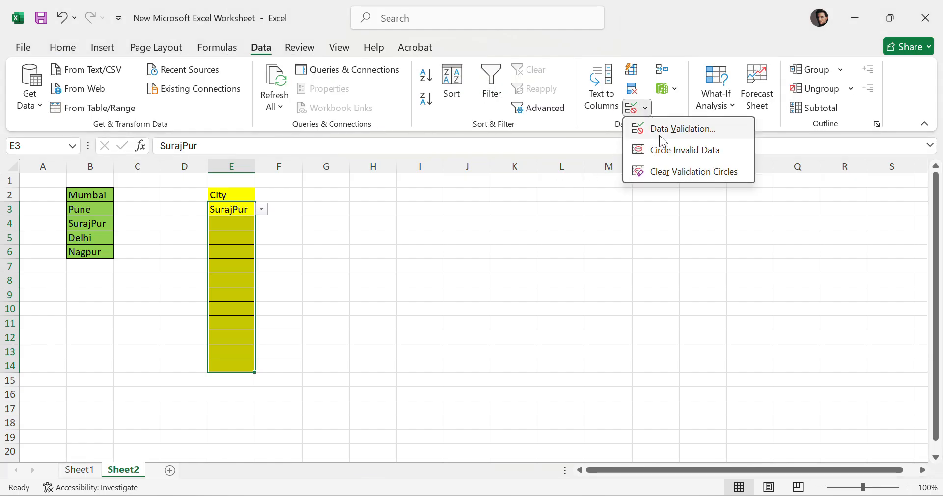
click(723, 176)
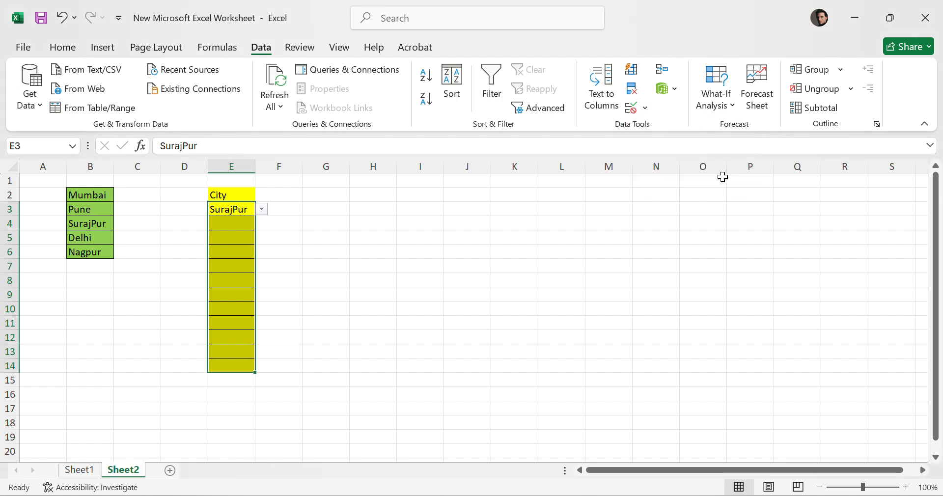
click(632, 109)
click(424, 352)
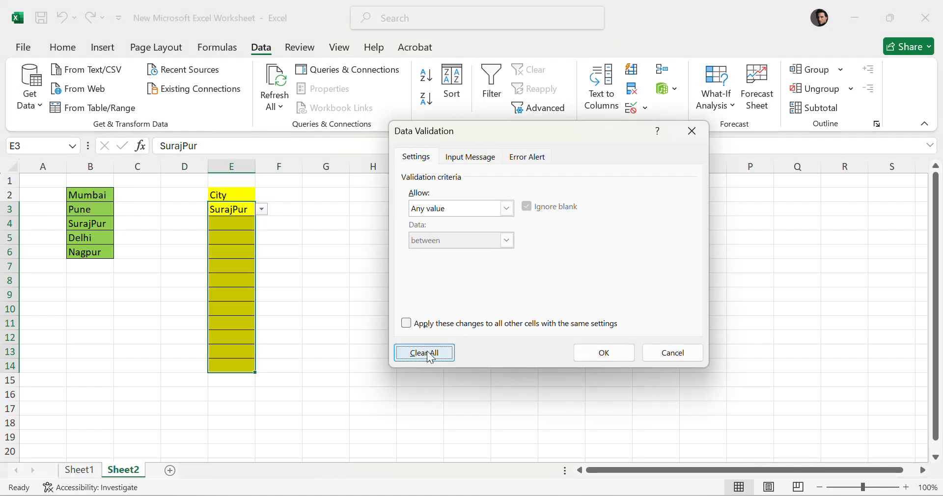
click(600, 349)
click(279, 284)
- Delete the SurajPur entry from City cell E3
click(231, 210)
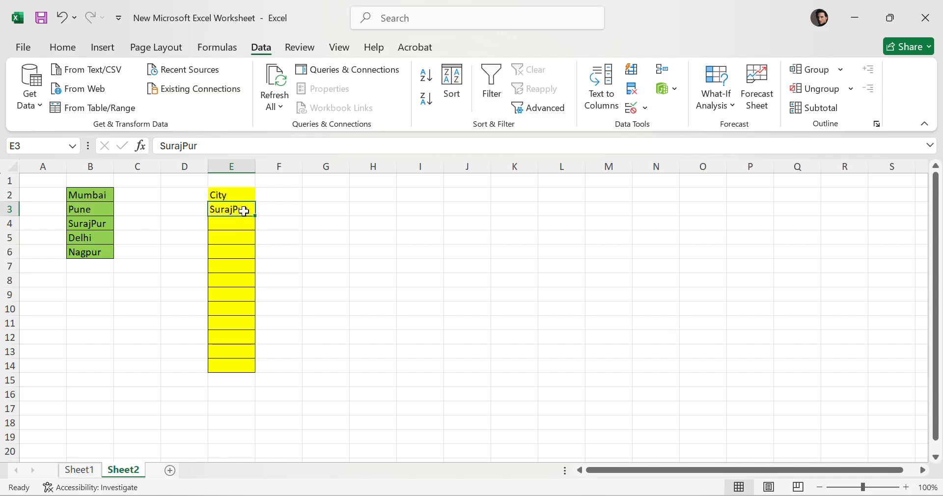
drag(241, 210, 244, 363)
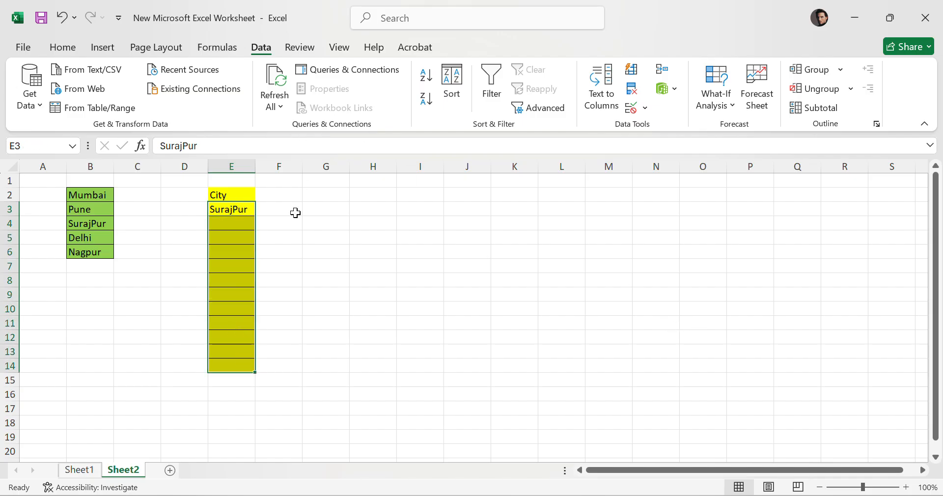
click(236, 211)
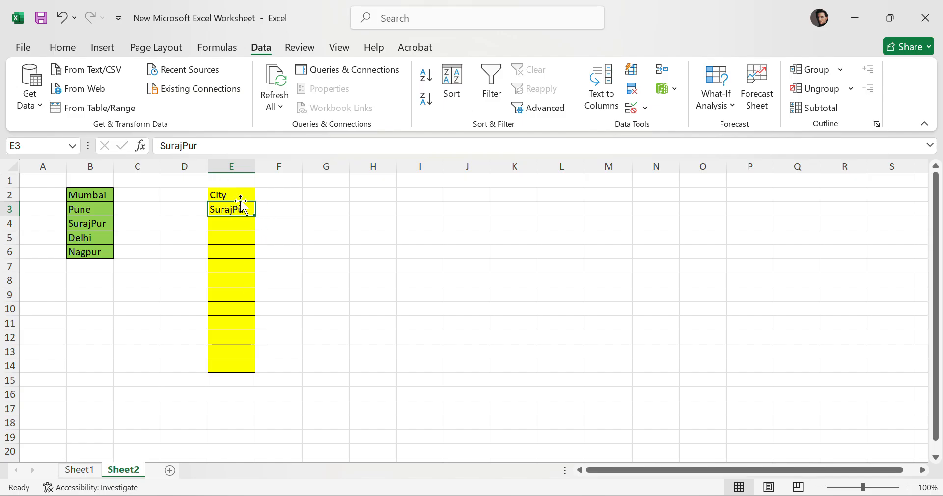
key(Delete)
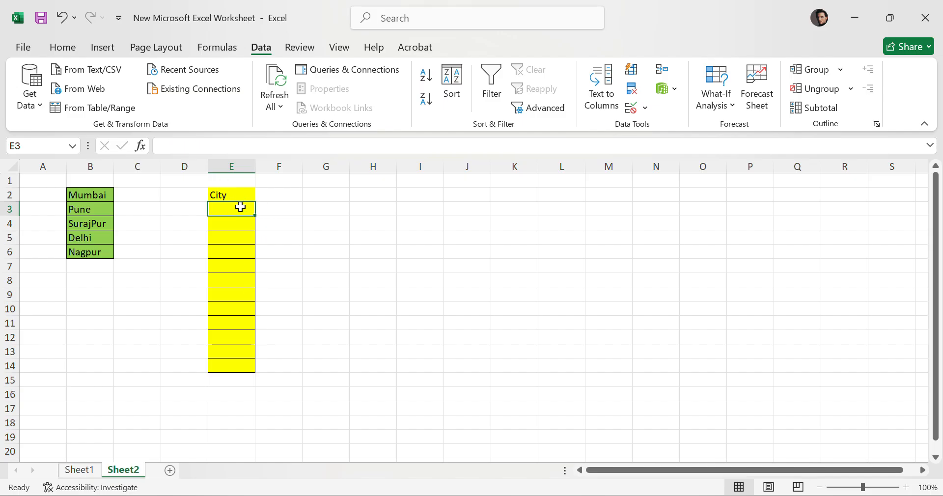
click(558, 297)
- Start a data validation rule for City cell E3 that allows a List
click(230, 215)
click(631, 107)
click(506, 208)
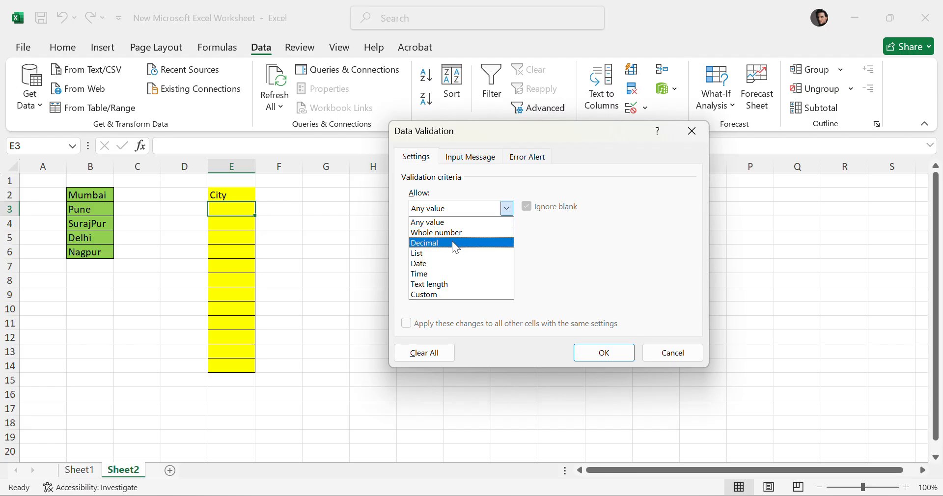
click(451, 253)
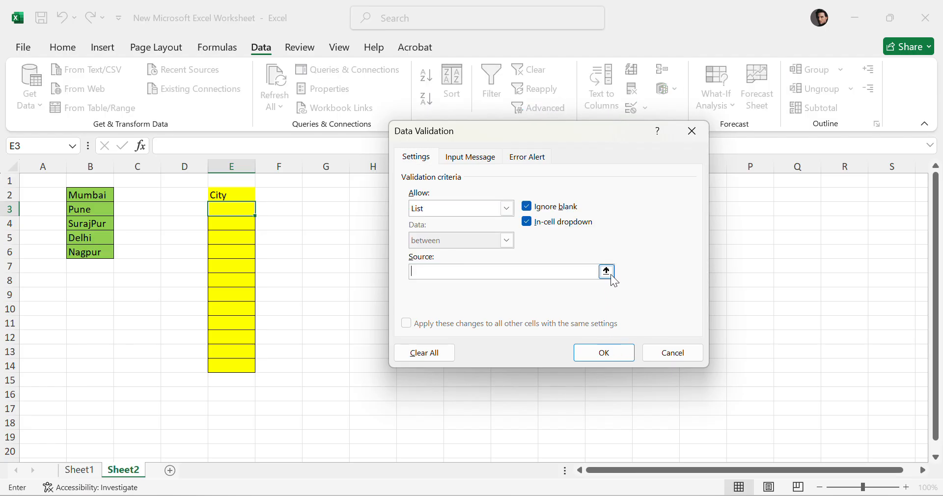
- Use the whole of column B (=$B:$B) as the list source, apply the rule to E3 and check its drop-down choices
click(608, 272)
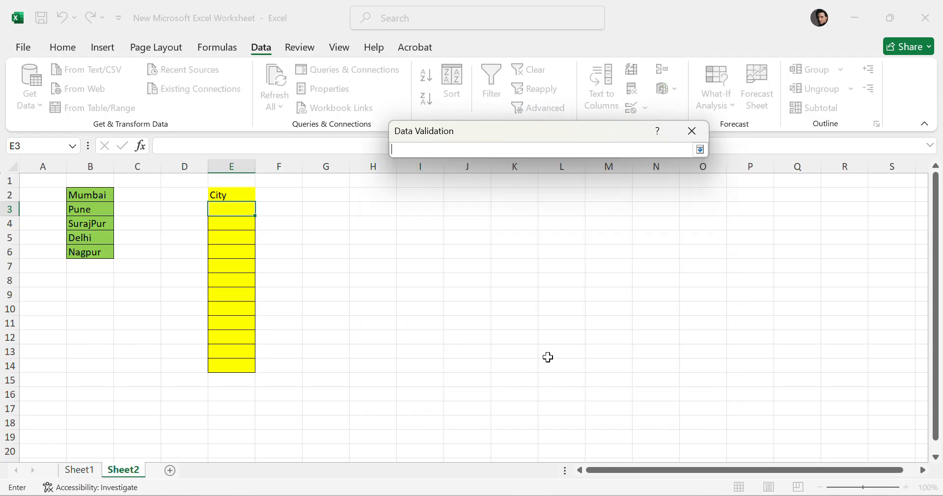
click(101, 156)
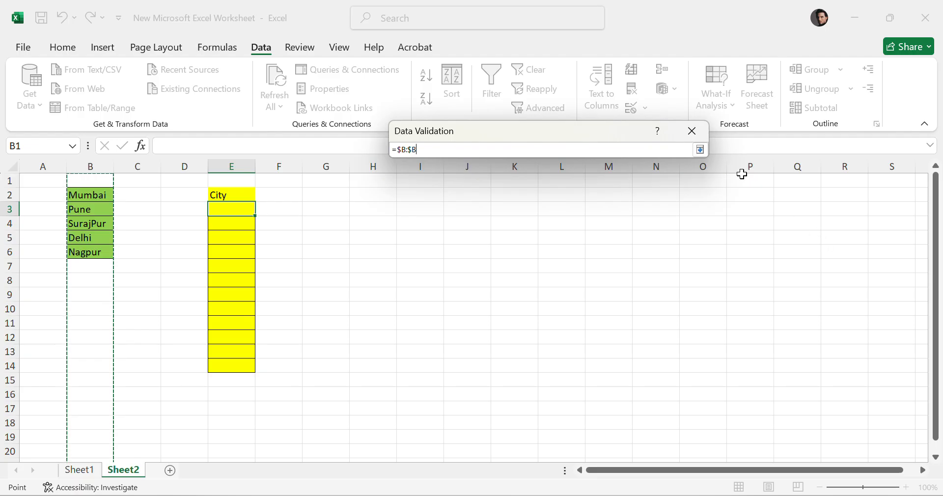
click(700, 150)
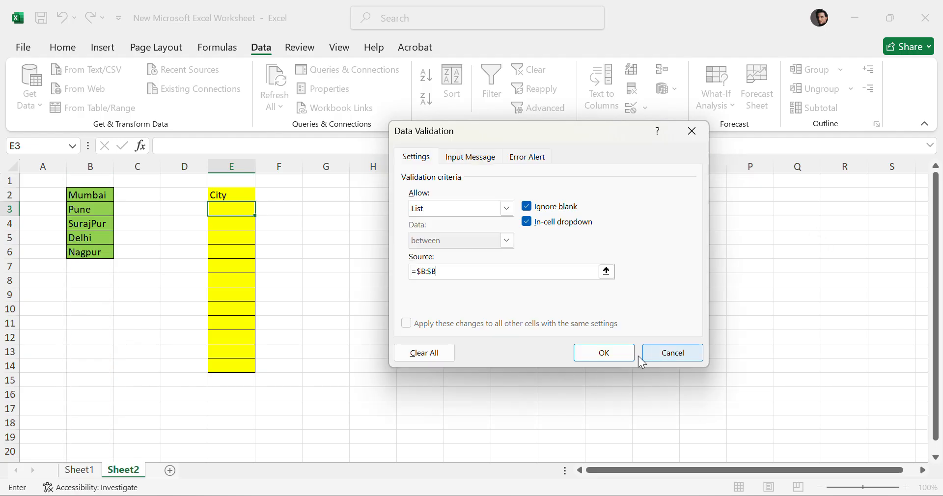
click(606, 352)
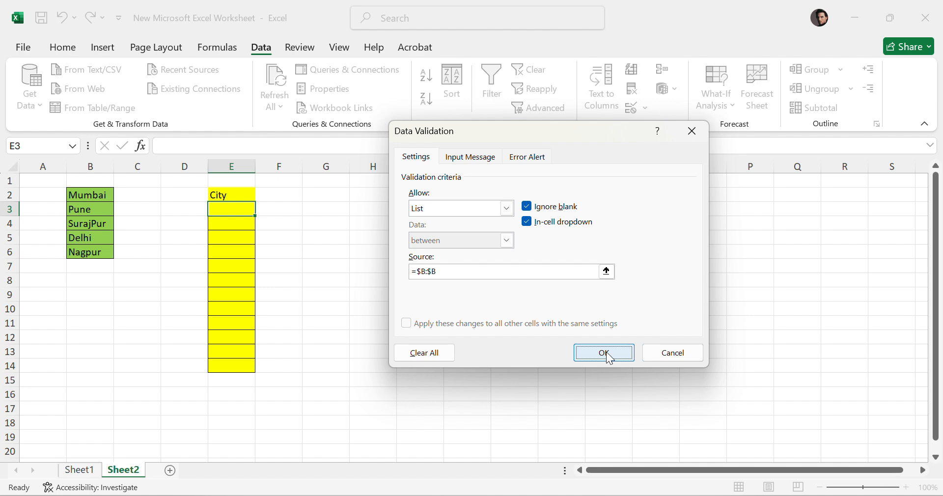
click(263, 210)
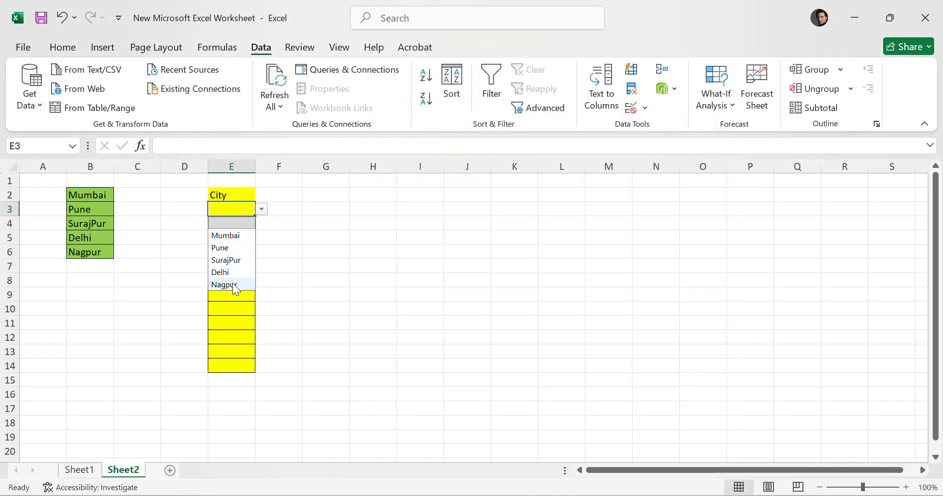
- Copy the E3 drop-down validation down through E14 and check the list choices in cells E4 and E11
click(242, 320)
click(250, 212)
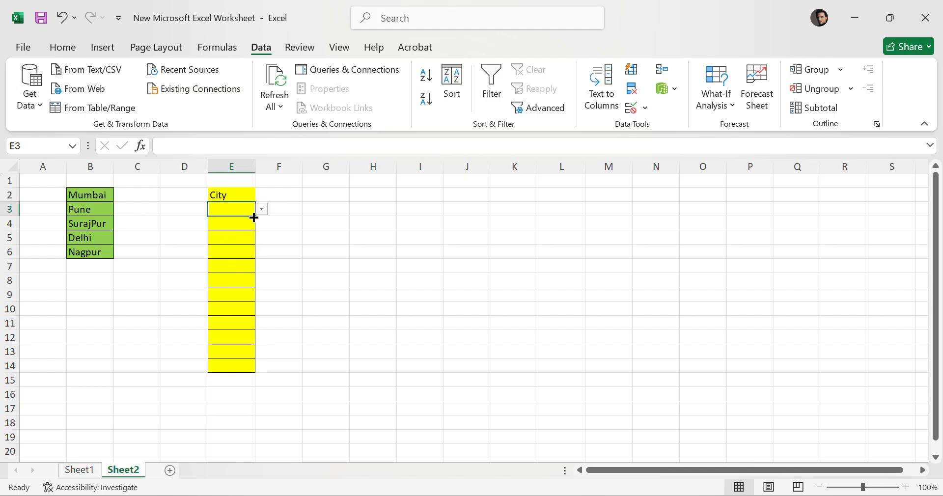
drag(253, 217, 254, 368)
click(250, 221)
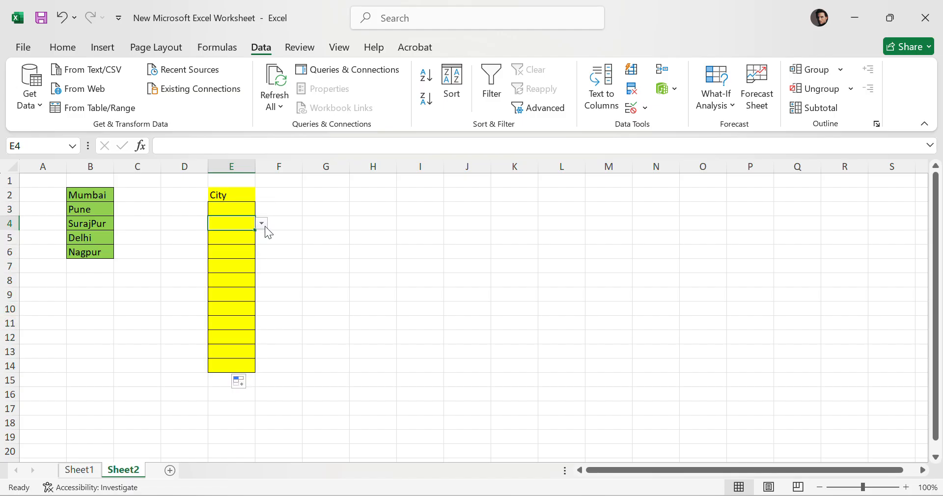
click(263, 225)
click(242, 320)
click(262, 323)
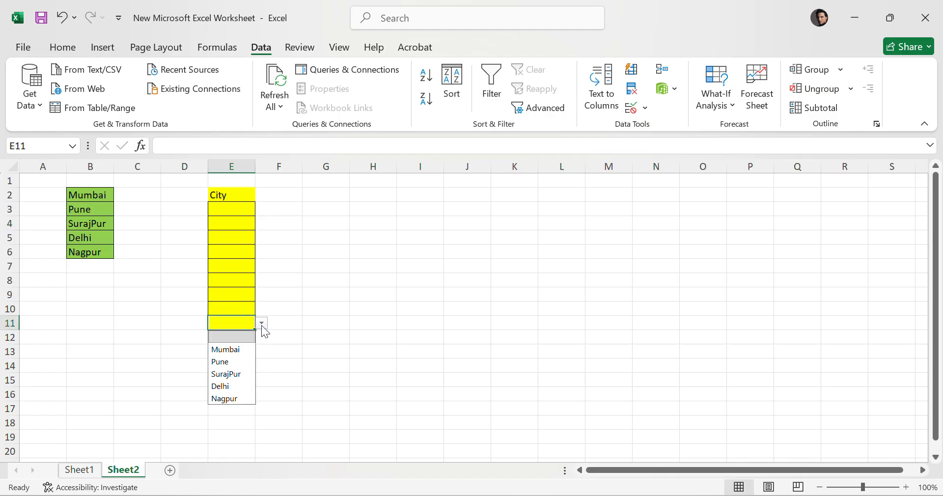
click(332, 310)
- Change the Delhi entry in source cell B5 to New Delhi
click(114, 295)
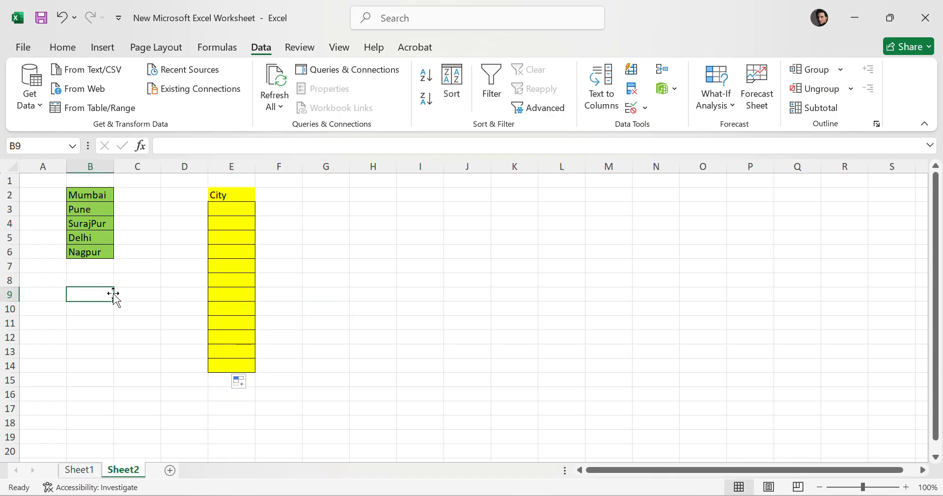
click(79, 237)
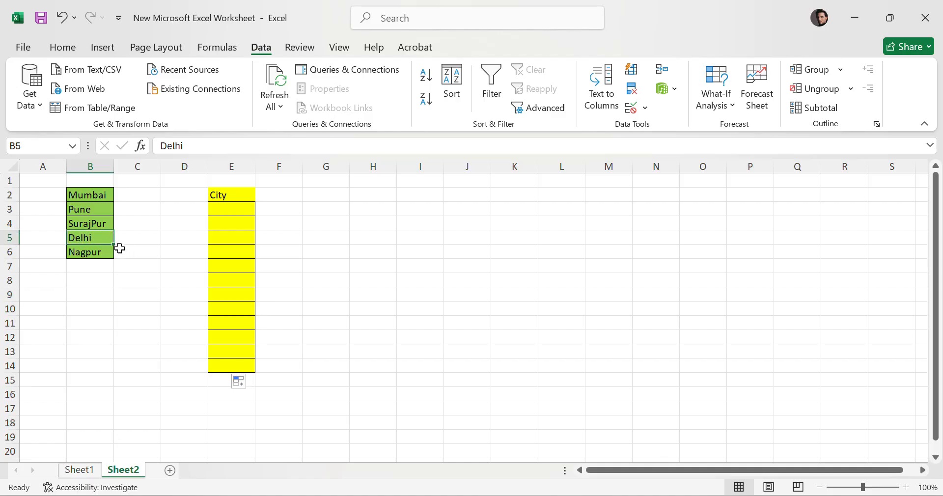
click(160, 147)
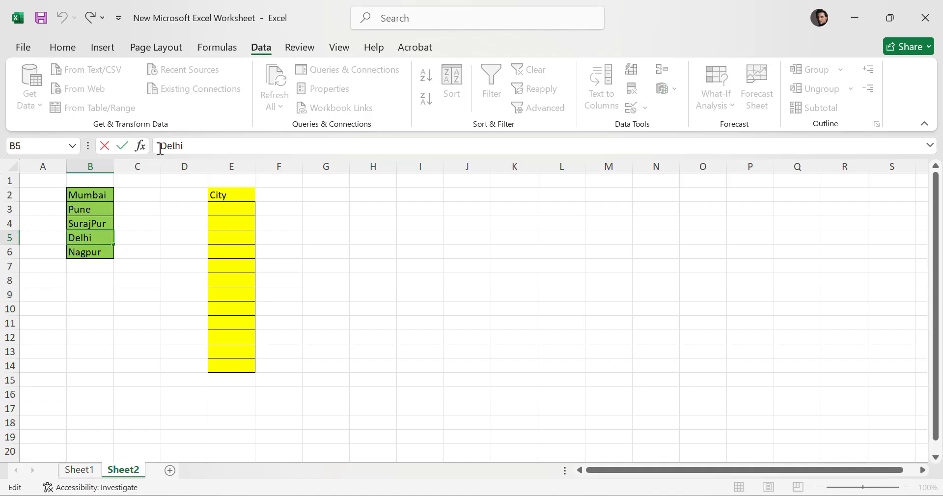
text(New De)
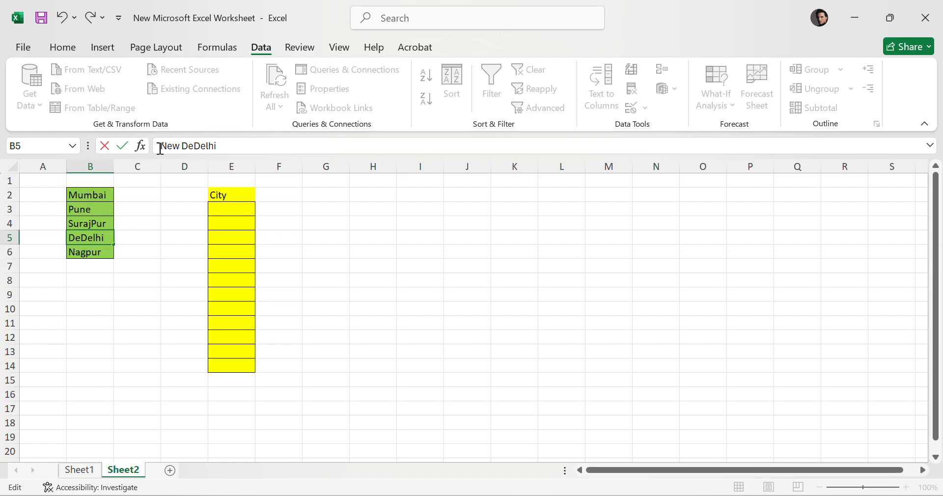
text(lhi)
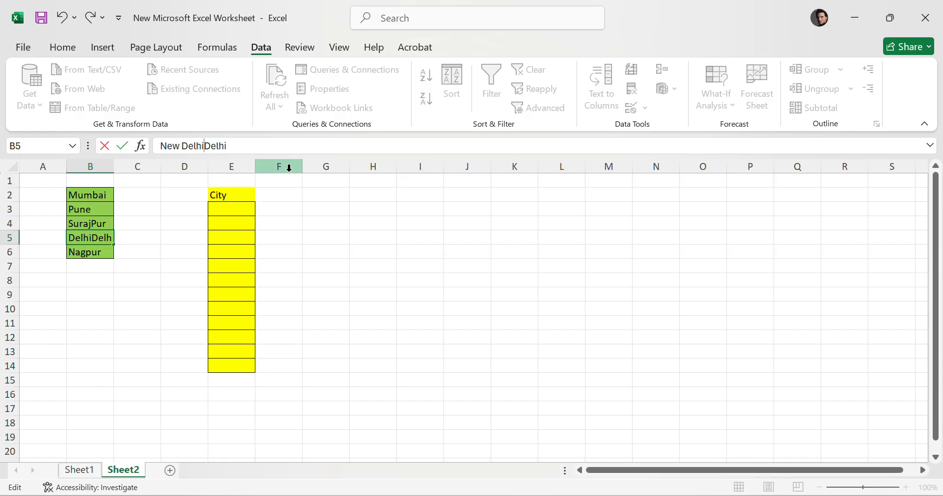
key(Delete)
key(Delete)
key(Delete)
key(Delete)
key(Delete)
key(Return)
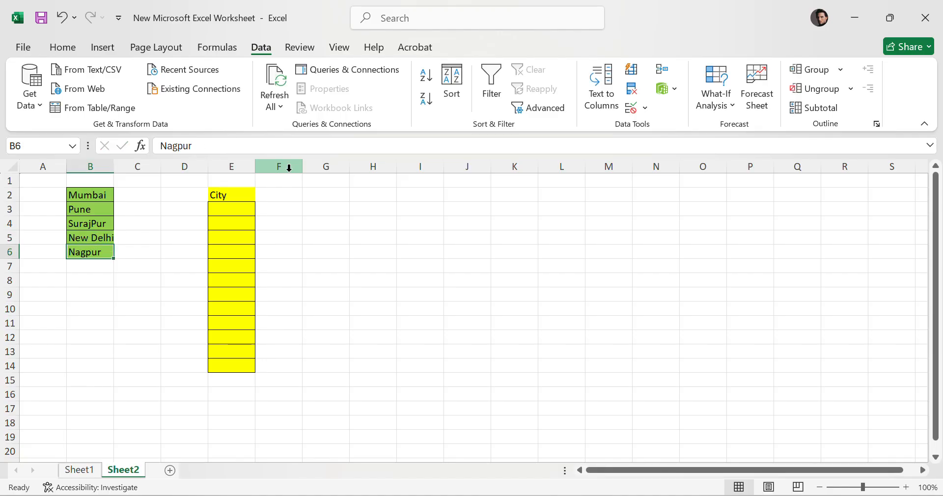
- Choose New Delhi from the drop-down list in City cell E3
click(235, 208)
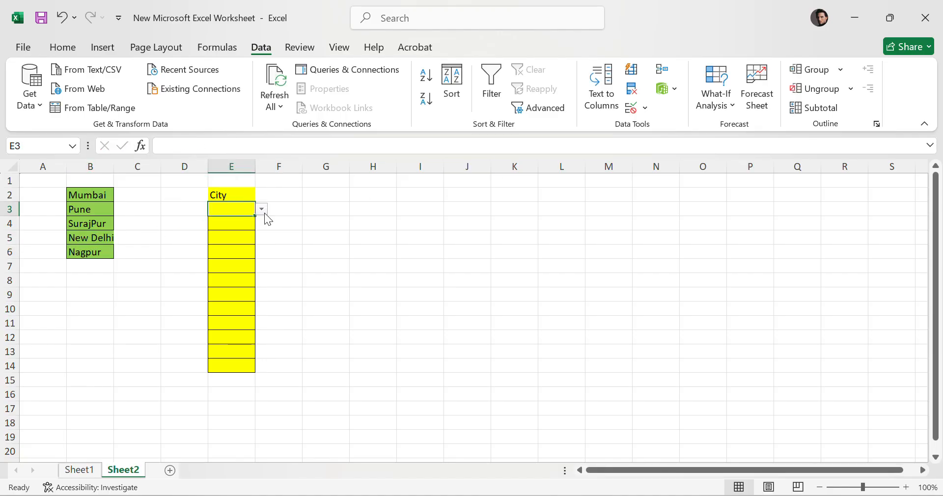
click(264, 213)
click(245, 273)
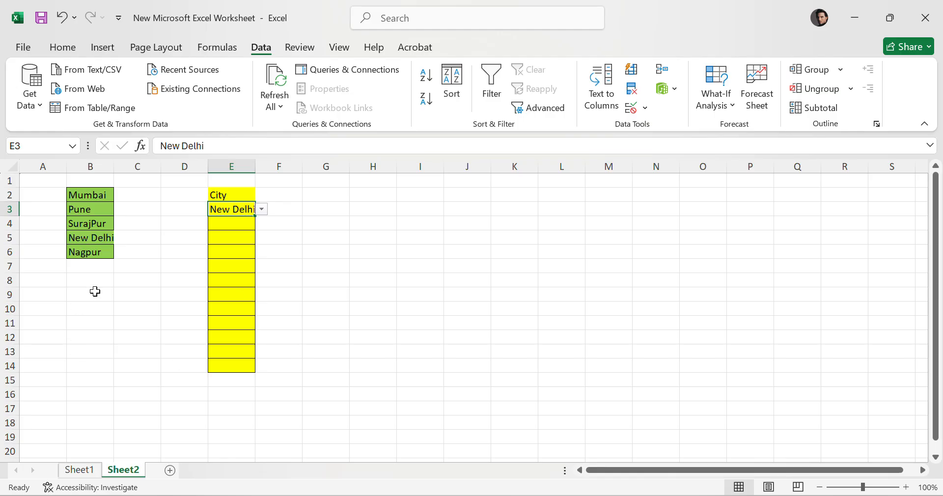
- Delete the Nagpur cell B6 from the source list, shifting the cells up
click(92, 212)
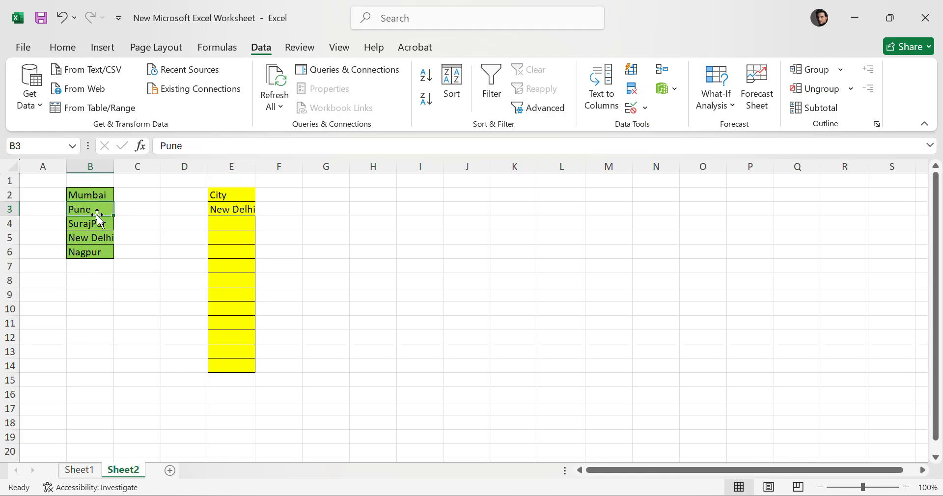
click(101, 255)
right_click(102, 255)
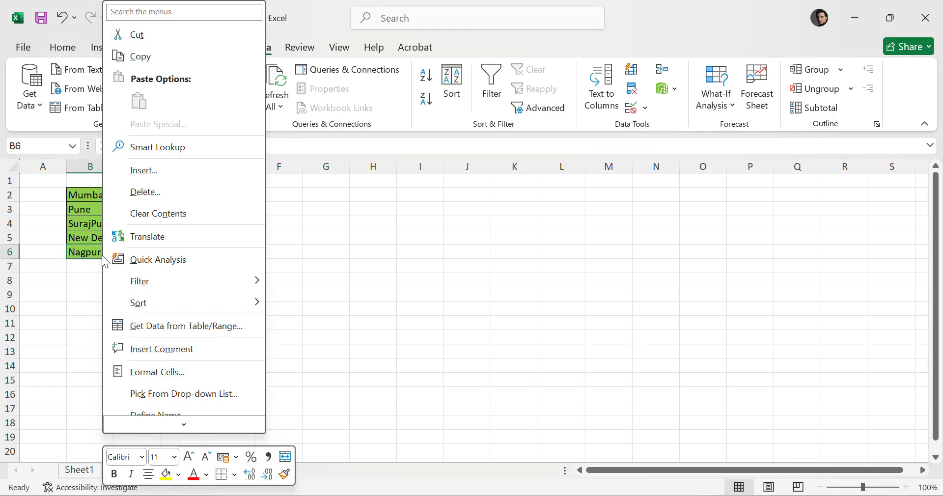
click(148, 191)
click(114, 198)
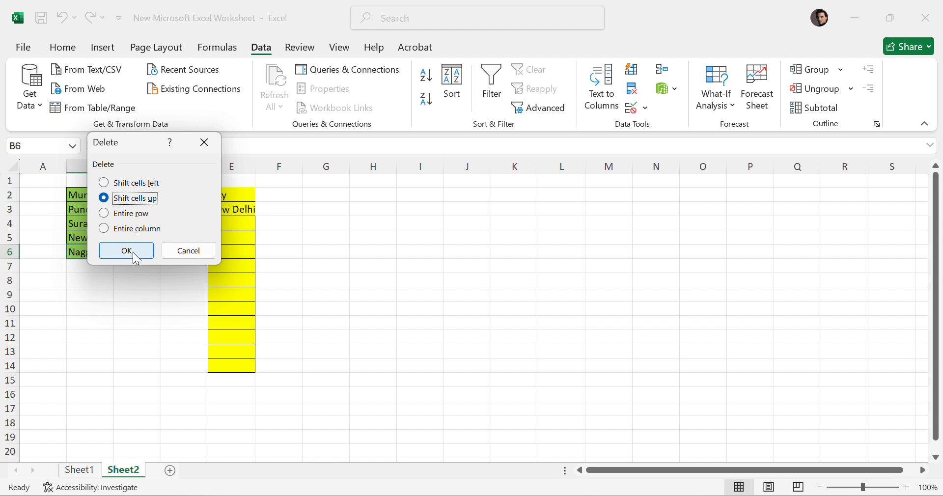
click(127, 251)
- Check the drop-down choices in City cell E3 and choose the blank entry
click(413, 297)
click(252, 209)
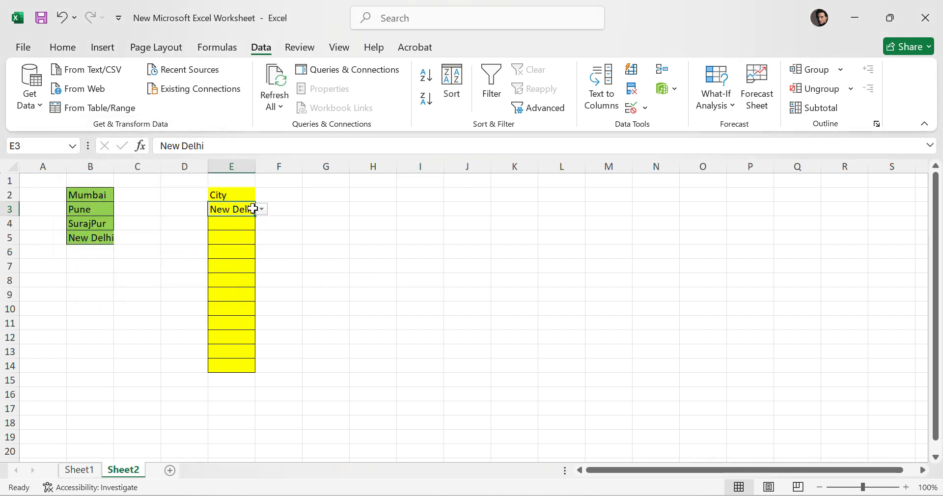
click(261, 210)
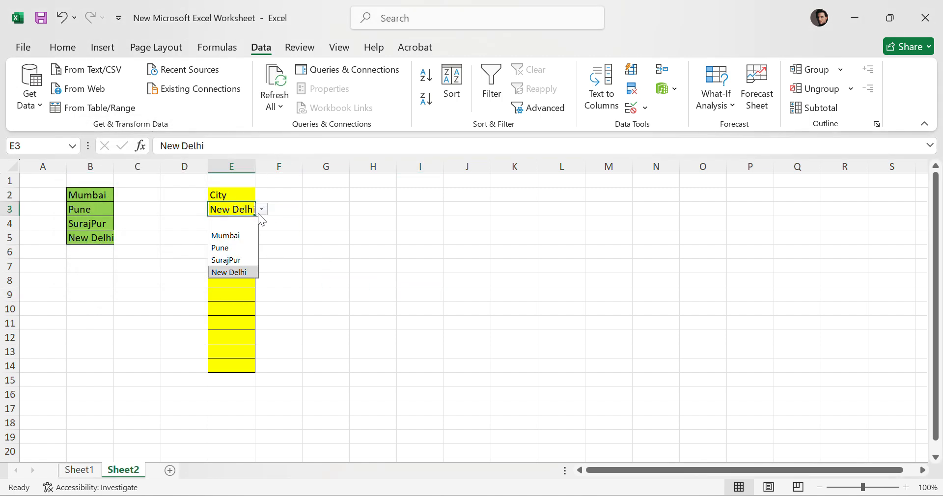
click(231, 225)
click(350, 307)
- Add Jaipur to the source list in cell B6
click(89, 253)
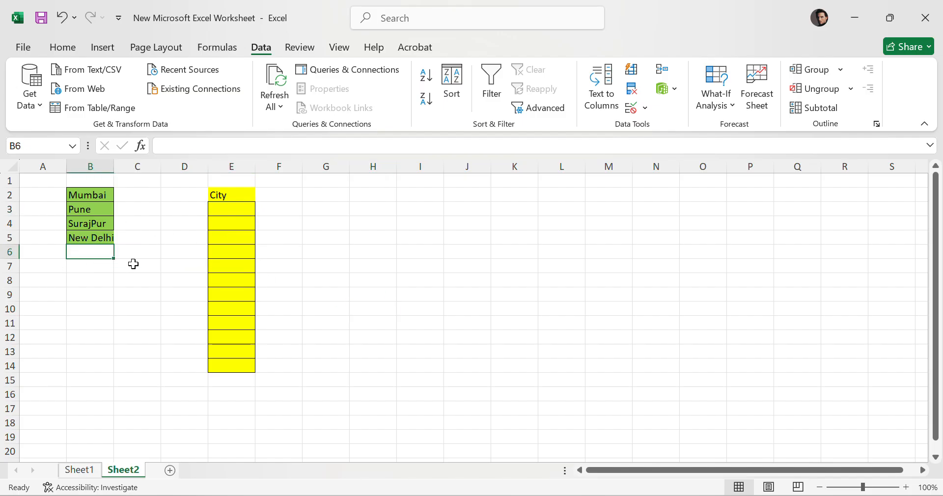
text(Ja)
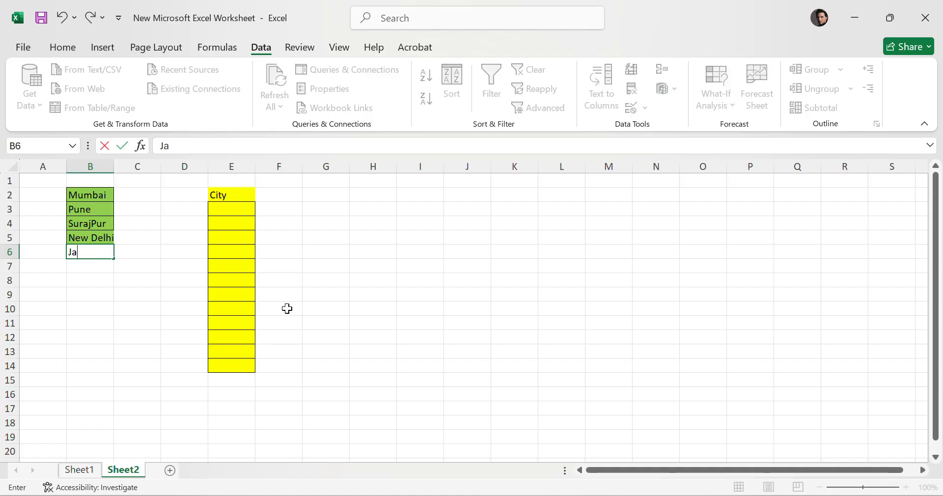
text(ipur)
key(Return)
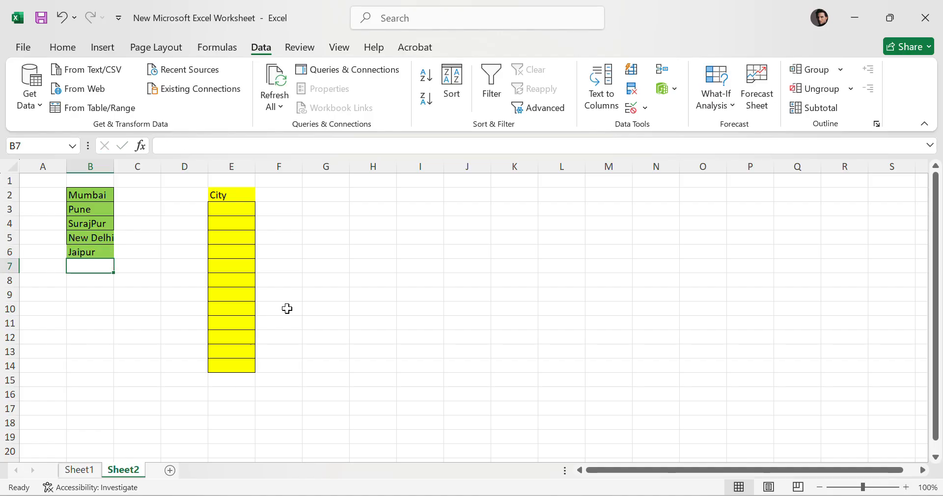
- Choose Jaipur from the drop-down lists in City cells E3 and E10
click(241, 211)
click(262, 210)
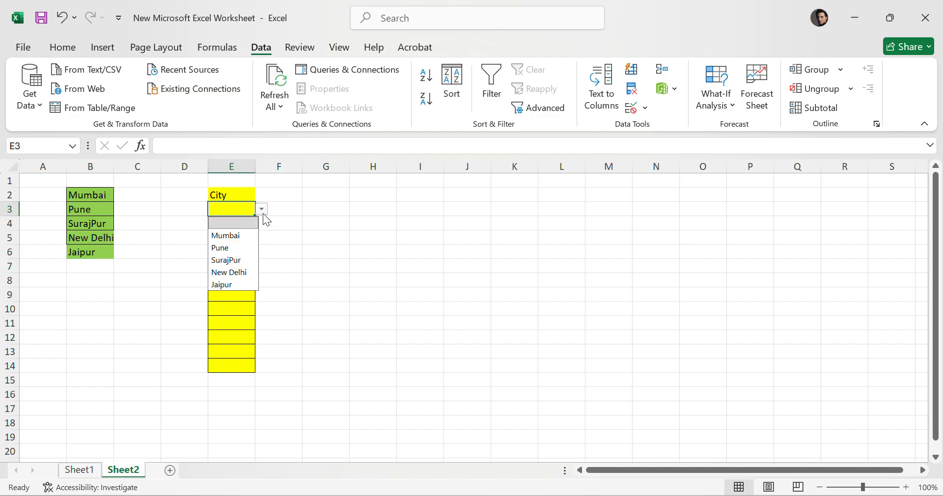
click(229, 286)
click(230, 319)
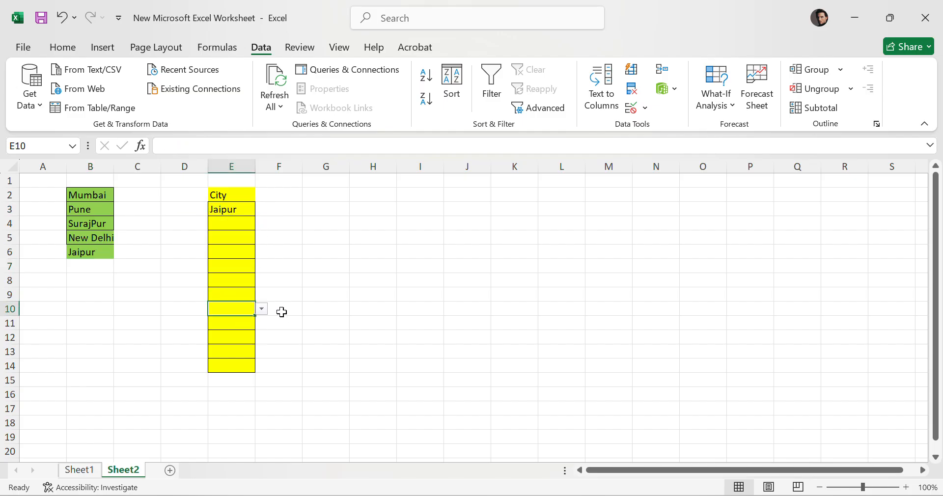
click(262, 309)
click(231, 385)
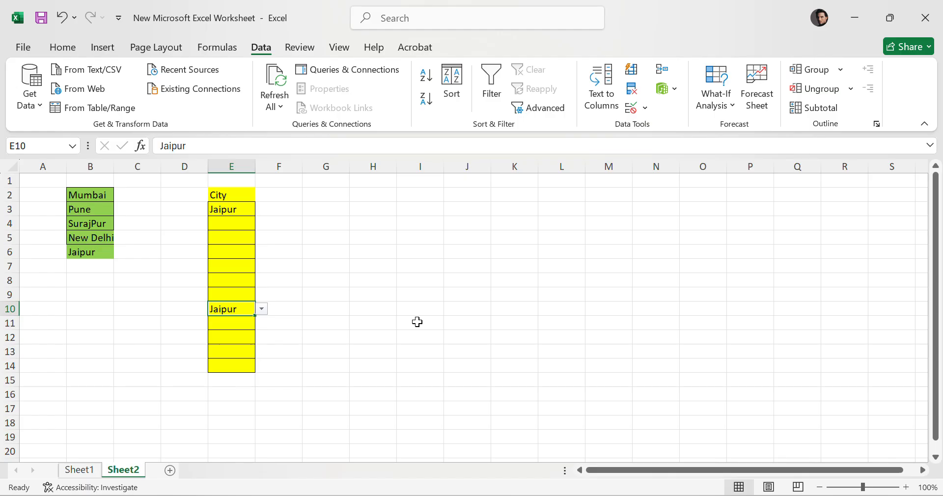
click(467, 294)
- Examine the drop-down choices in City cell E5 and the blank cells around the source list in column B
click(236, 238)
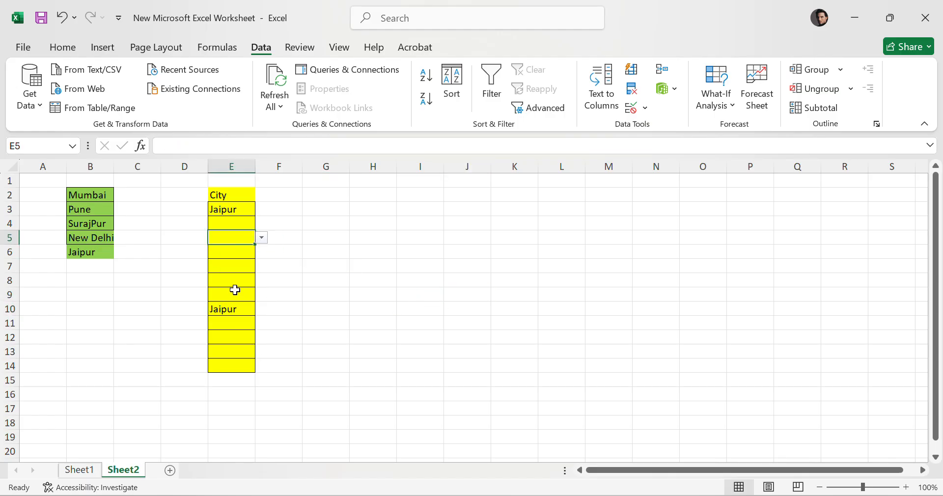
click(262, 238)
click(232, 250)
click(326, 252)
click(79, 180)
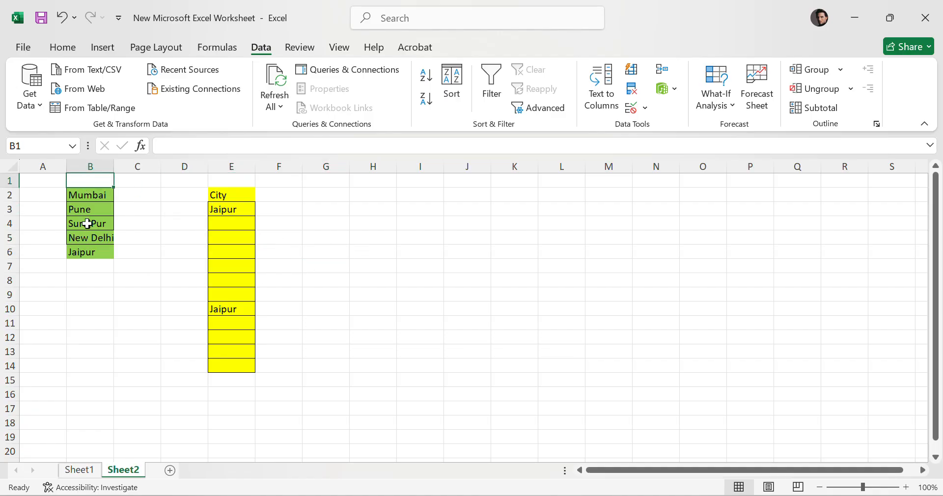
drag(86, 266, 90, 386)
click(106, 181)
click(238, 210)
- Add Patna to the source list in cell B7
click(96, 270)
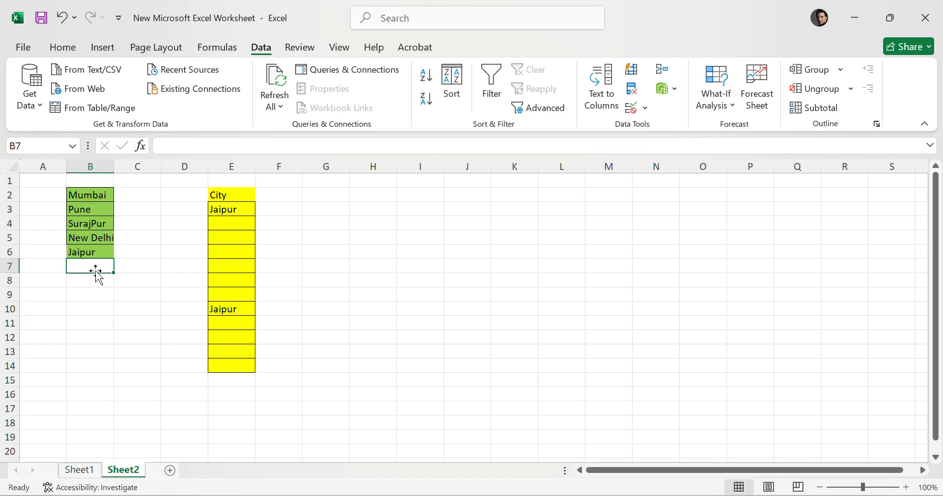
text(Patna)
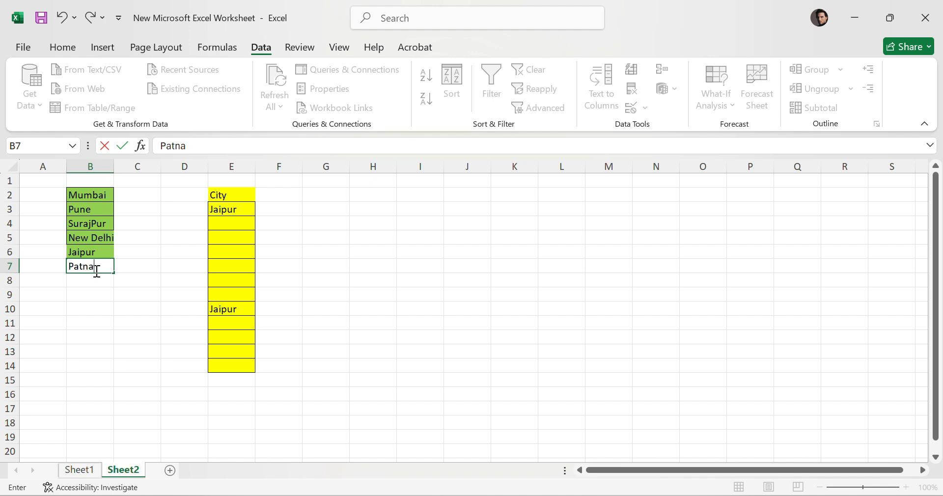
key(Return)
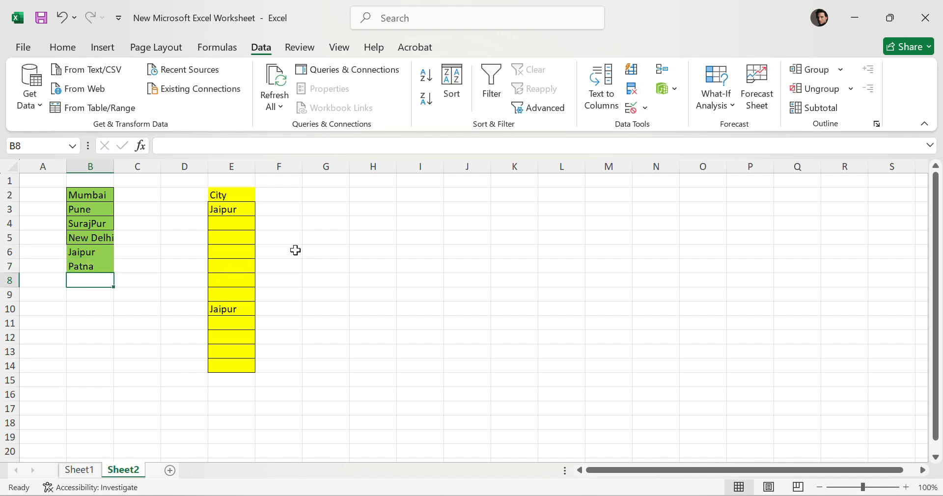
- Choose Patna from the drop-down list in City cell E3
click(233, 210)
click(261, 210)
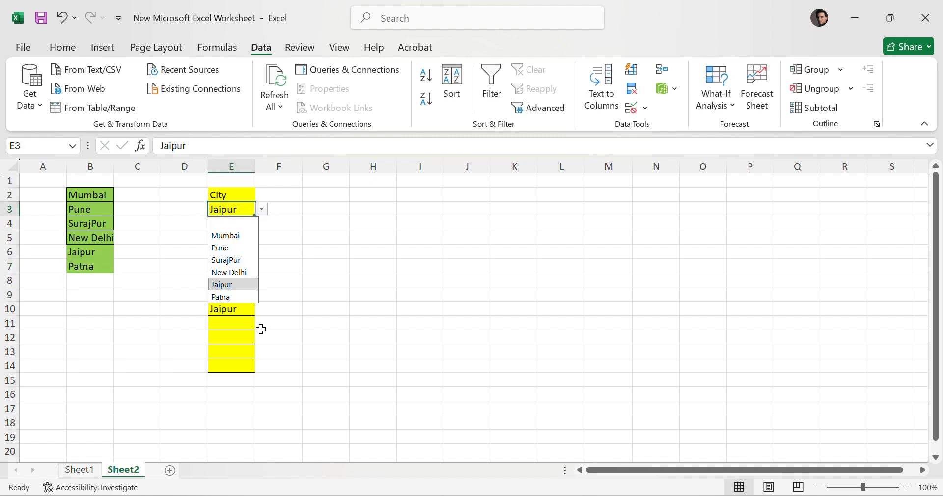
click(226, 295)
click(435, 338)
- Test the validation by trying to enter the unlisted value patana in City cell E4, and abandon the entry
drag(95, 203, 80, 268)
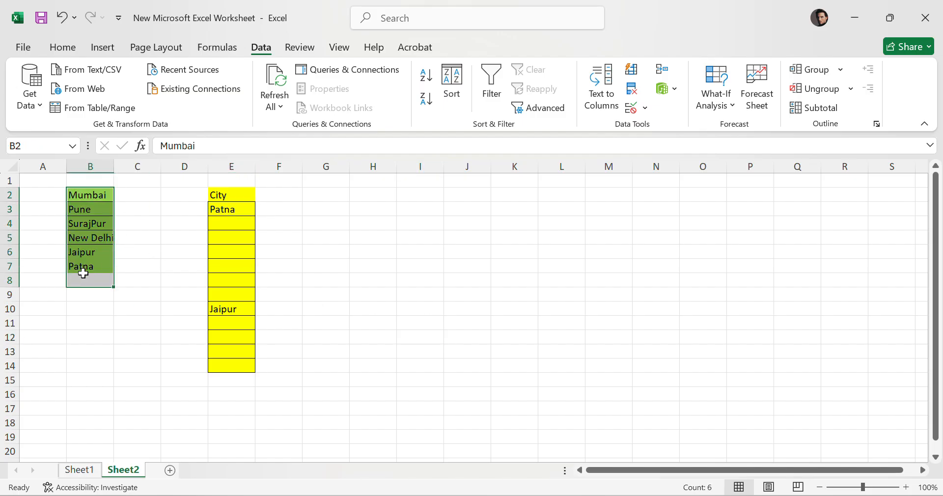
click(93, 265)
click(249, 222)
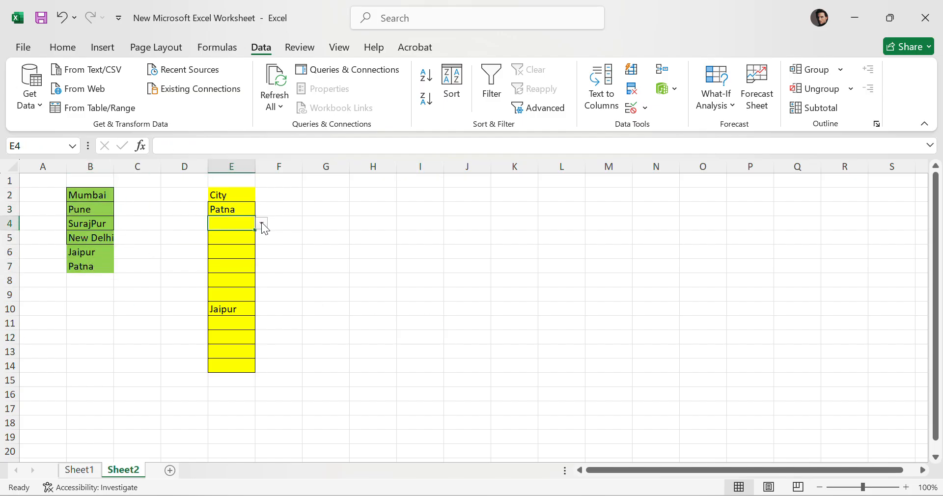
text(pata)
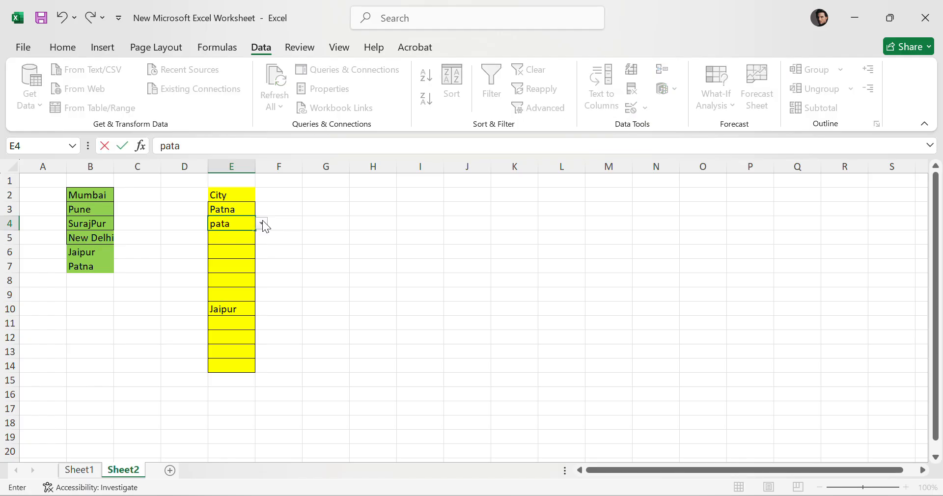
text(na)
key(Return)
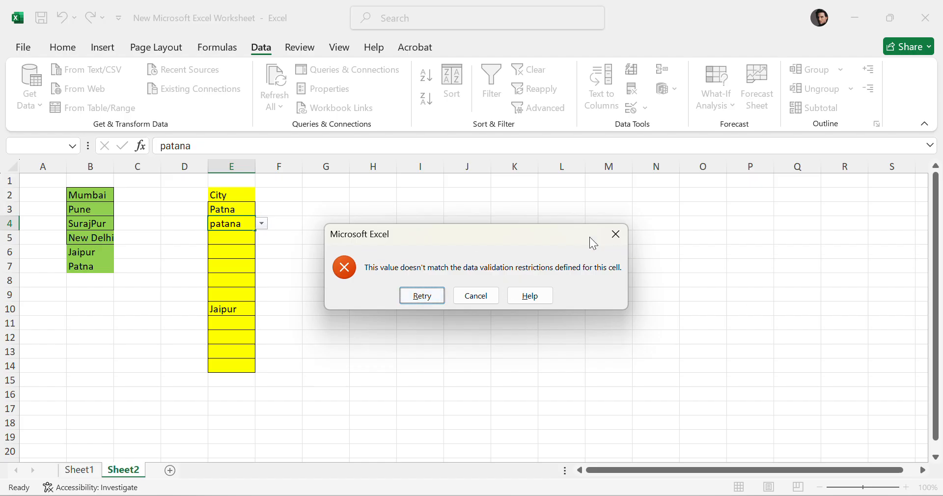
click(615, 233)
click(543, 267)
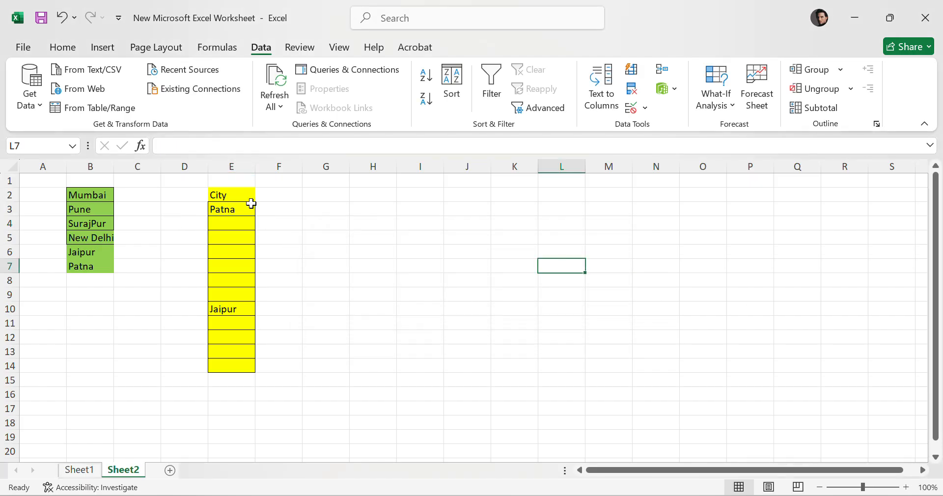
drag(249, 200, 234, 361)
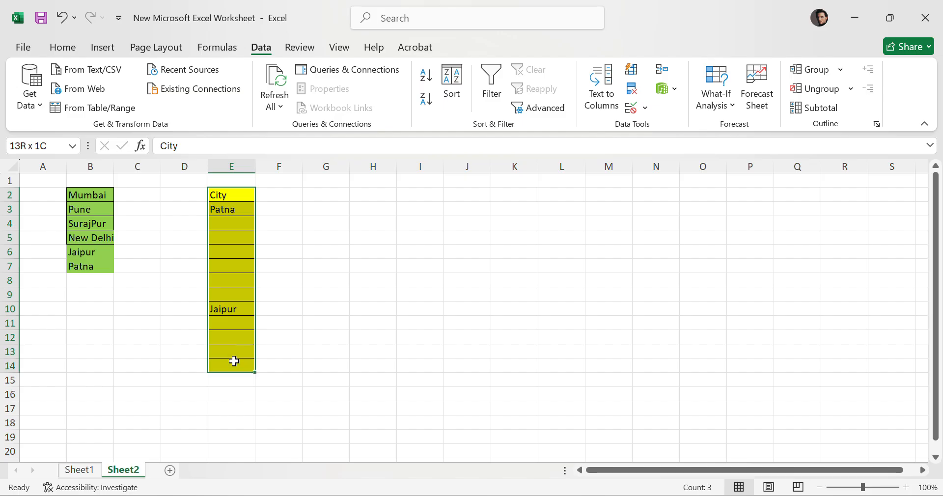
click(418, 308)
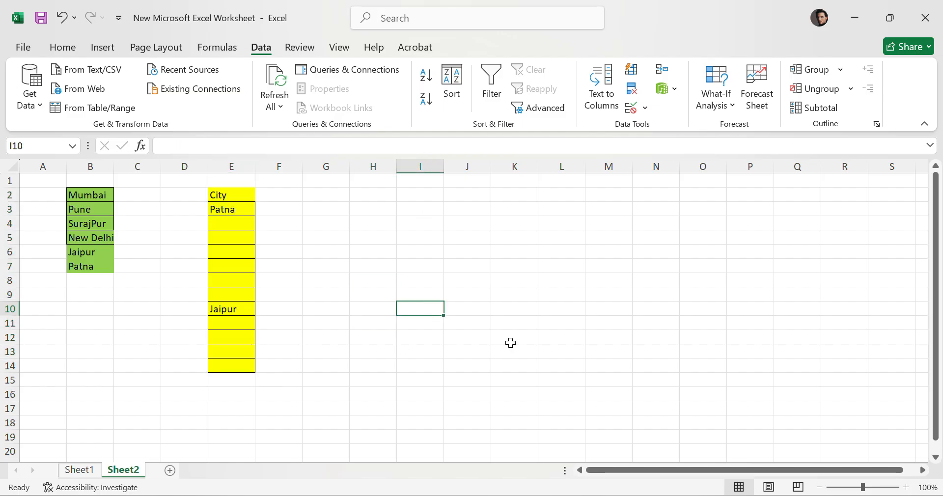
click(391, 34)
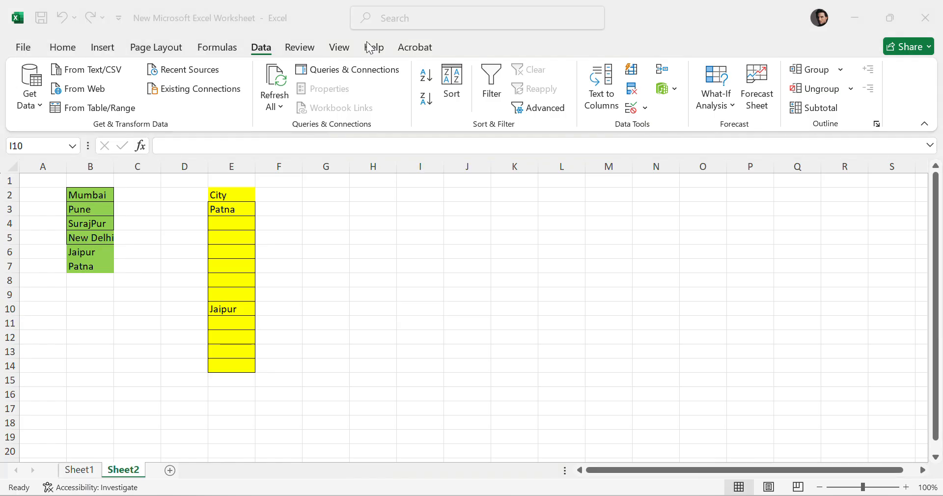
click(91, 166)
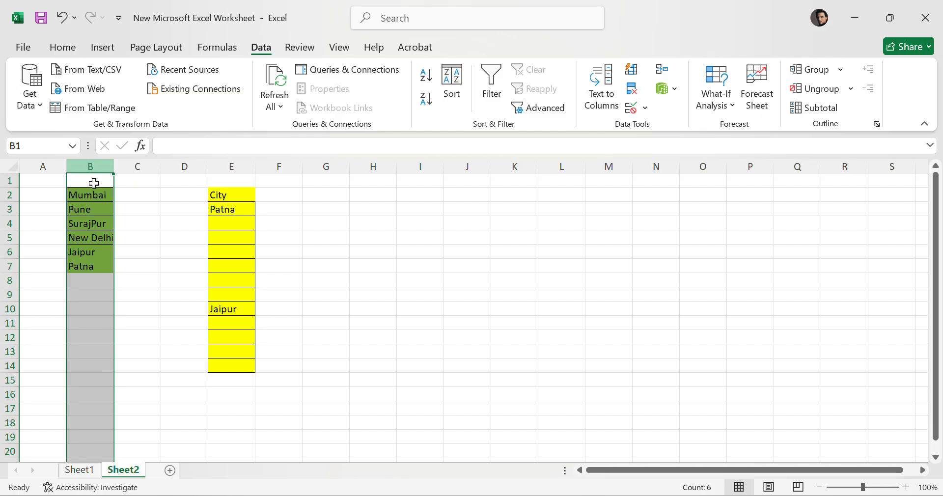
click(419, 334)
- Switch to Sheet1 and examine the country headings and the city lists under them in C2:F10
click(267, 236)
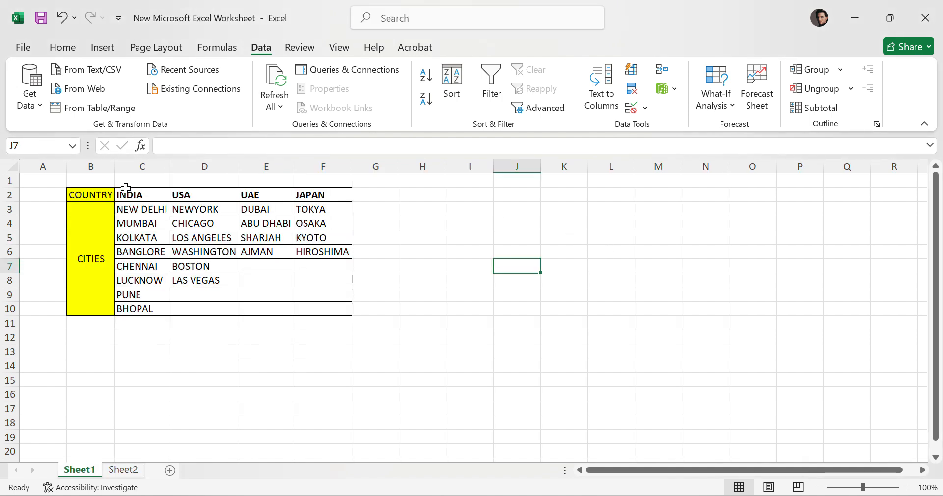
drag(127, 188, 344, 310)
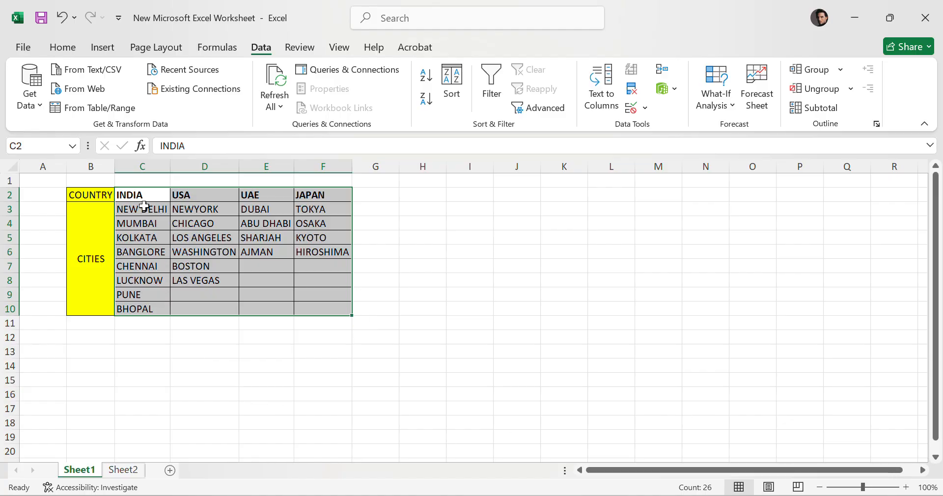
drag(143, 206, 134, 310)
drag(205, 208, 234, 315)
drag(272, 210, 269, 310)
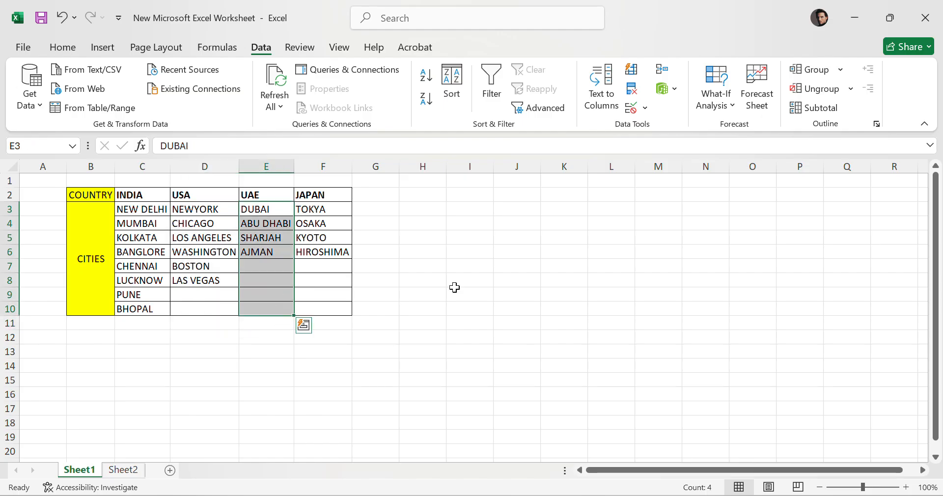
click(565, 268)
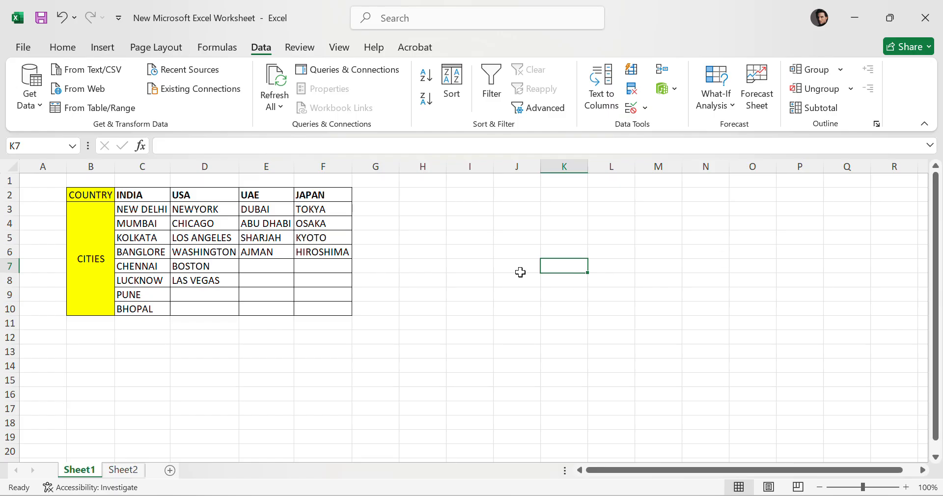
- Enter the example headers State in cell J2 and Dist/City in cell K2
click(497, 212)
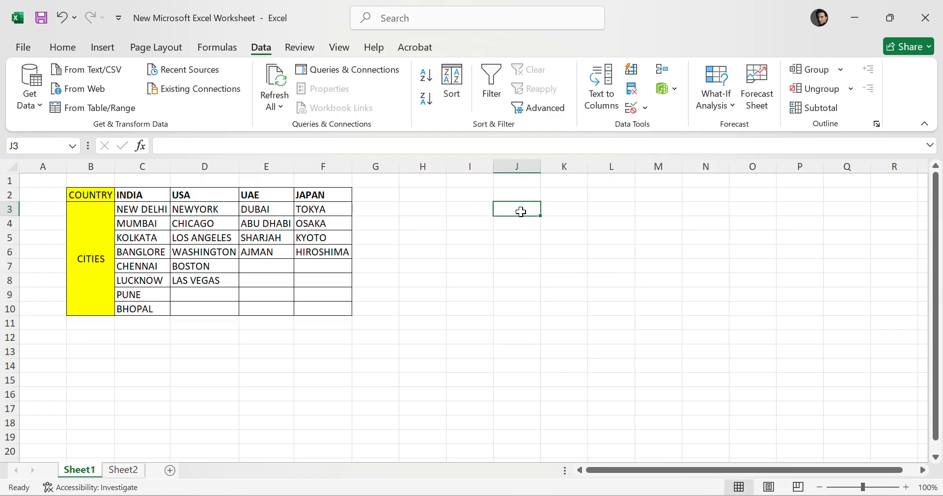
double_click(528, 196)
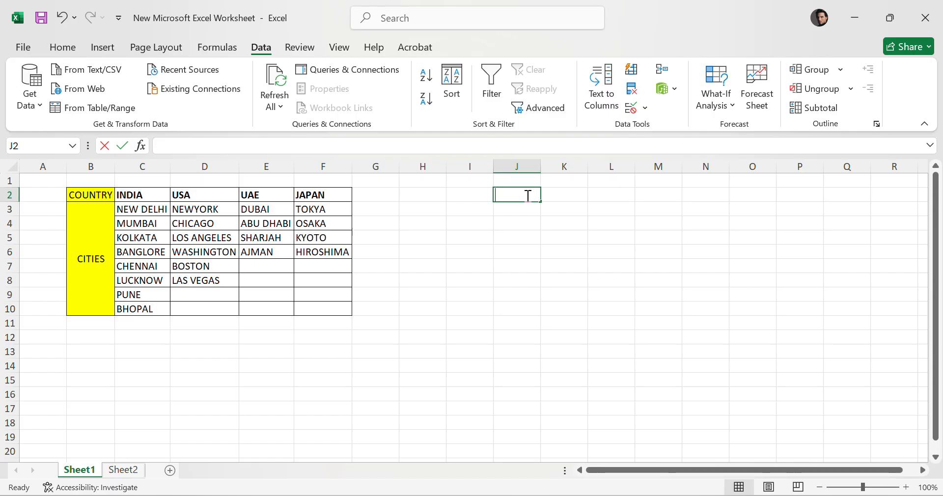
text(Satet)
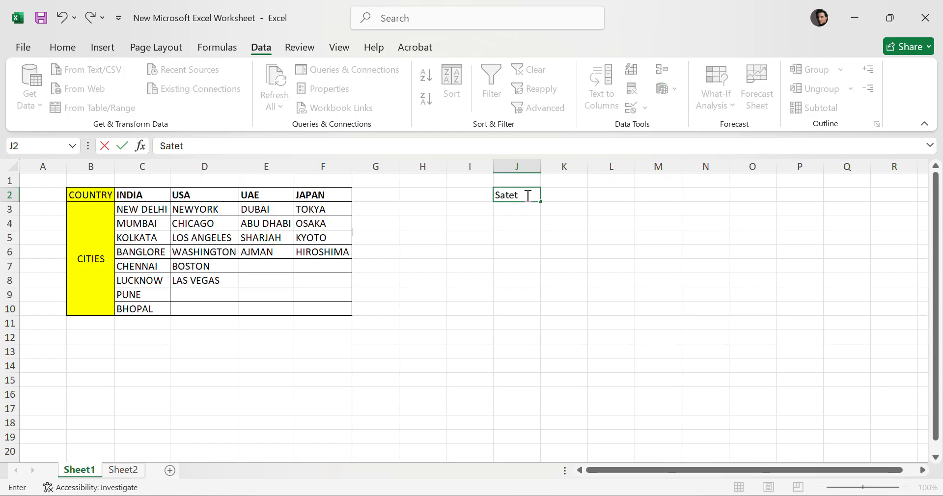
text(a)
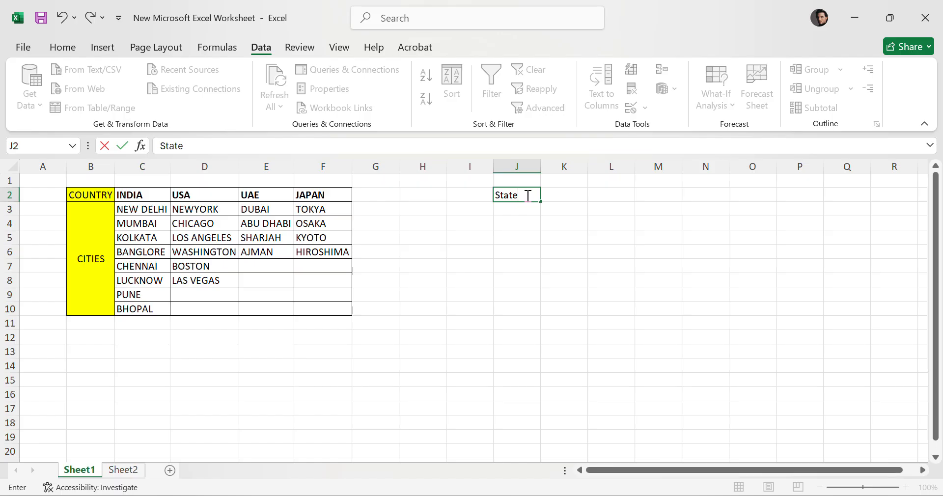
click(574, 194)
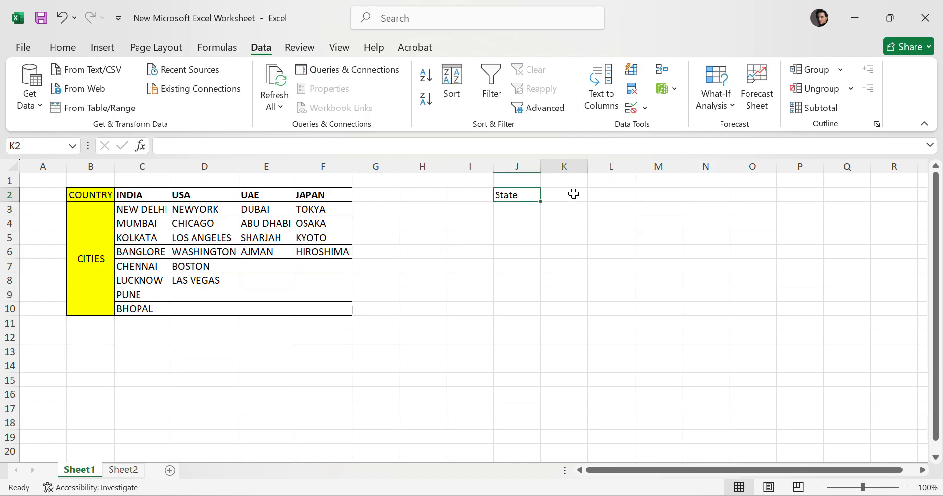
double_click(575, 194)
text(Dis)
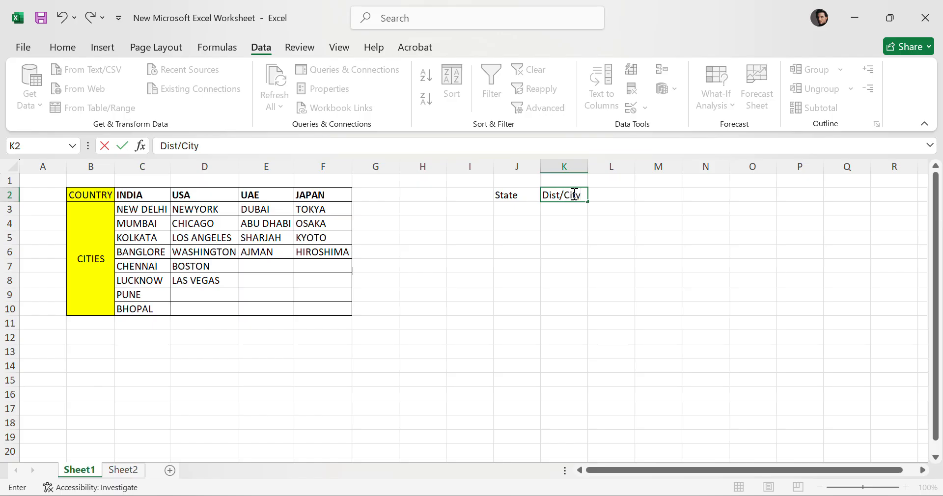
text(t/City)
key(Return)
- Enter the example state MH in cell J3 under the State header
click(512, 209)
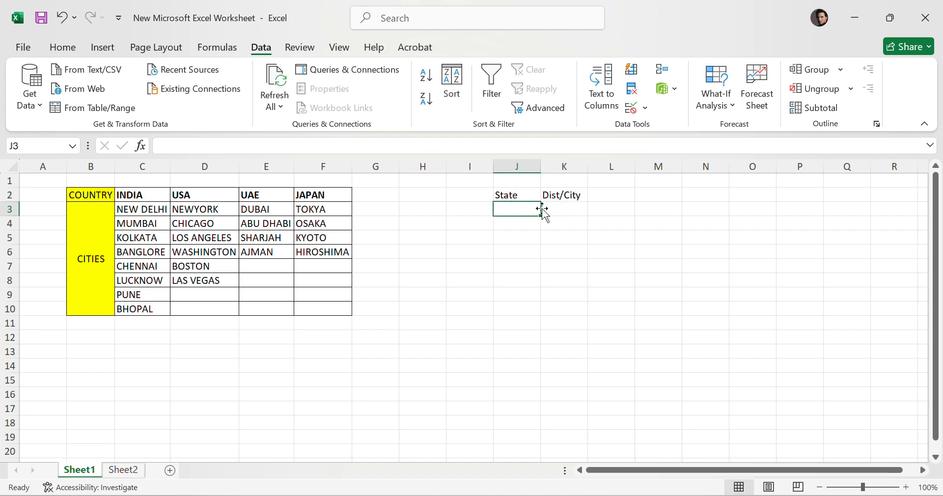
text(MH)
click(572, 216)
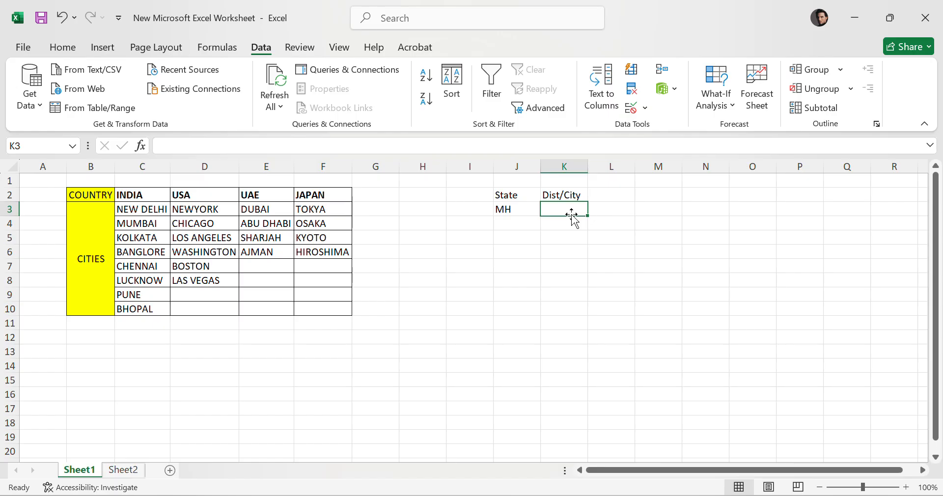
click(509, 206)
click(568, 210)
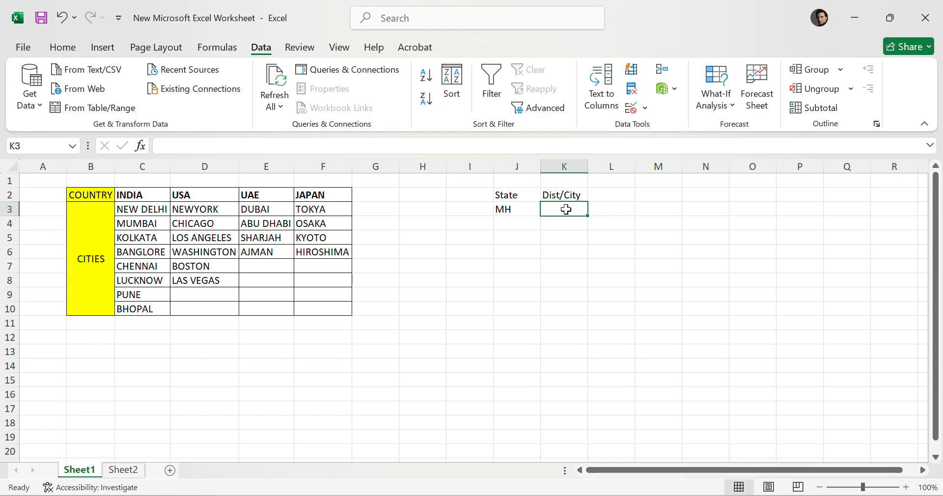
- Change the example state in cell J3 to RJ
click(520, 206)
text(r)
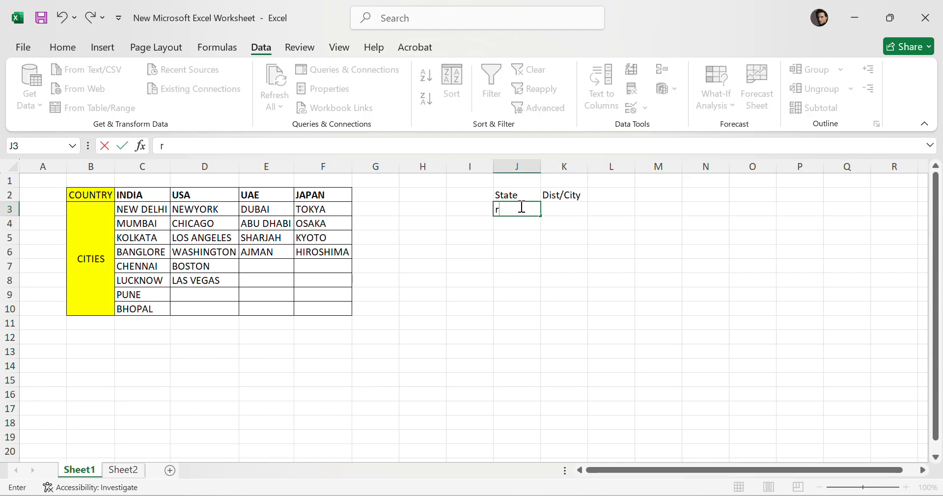
text(RJ)
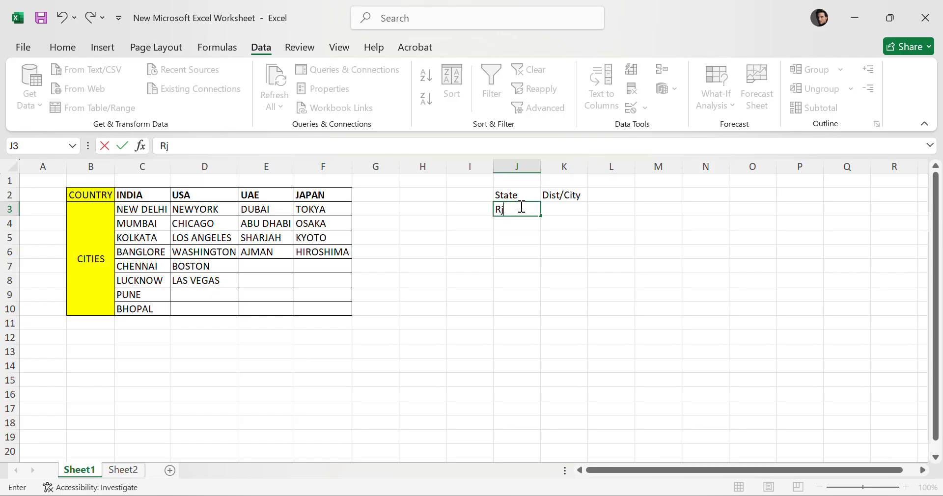
click(680, 251)
click(565, 211)
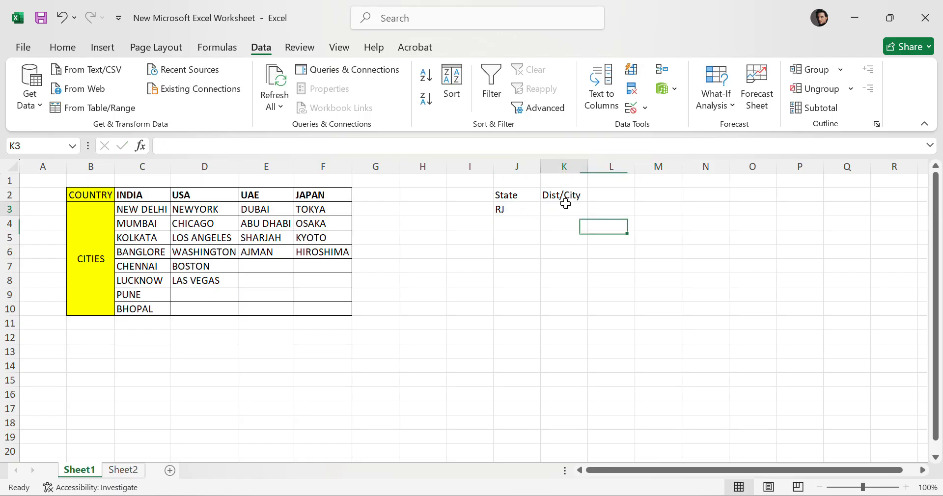
click(501, 211)
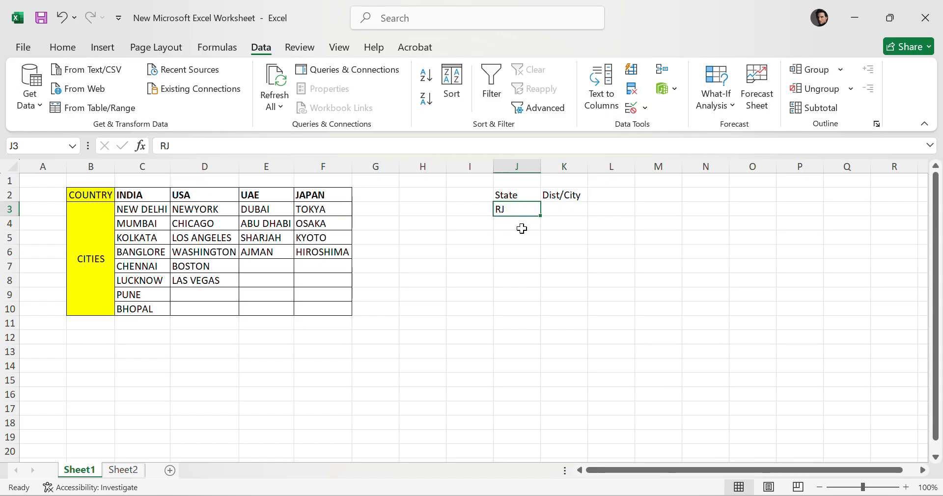
click(571, 211)
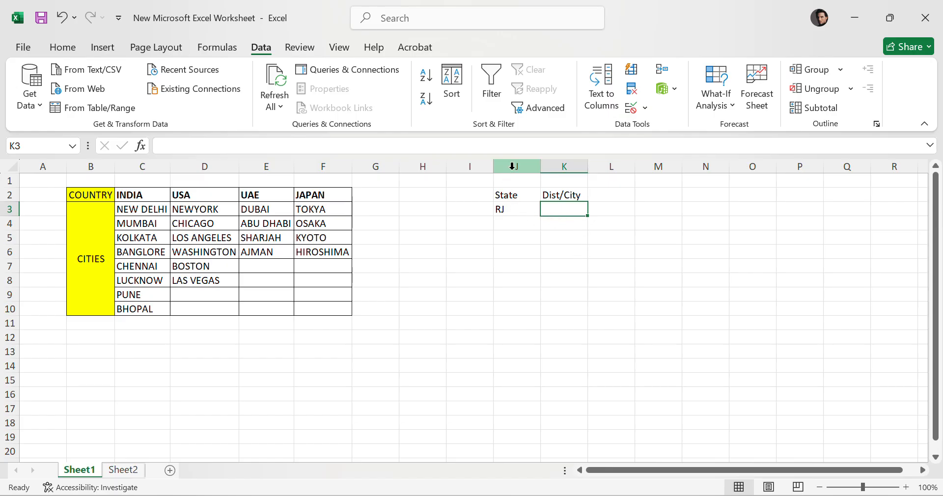
- Remove the State and Dist/City example from columns J and K
drag(513, 167, 560, 167)
right_click(565, 167)
click(626, 332)
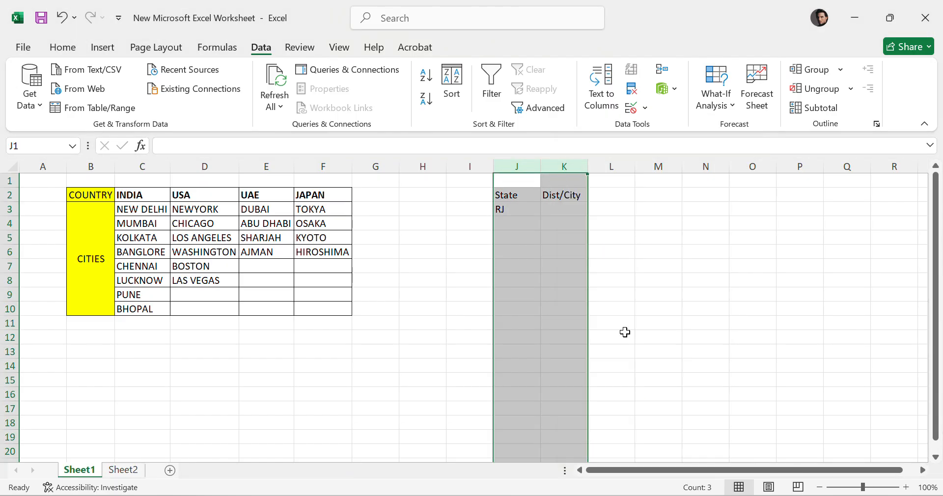
click(710, 308)
click(515, 197)
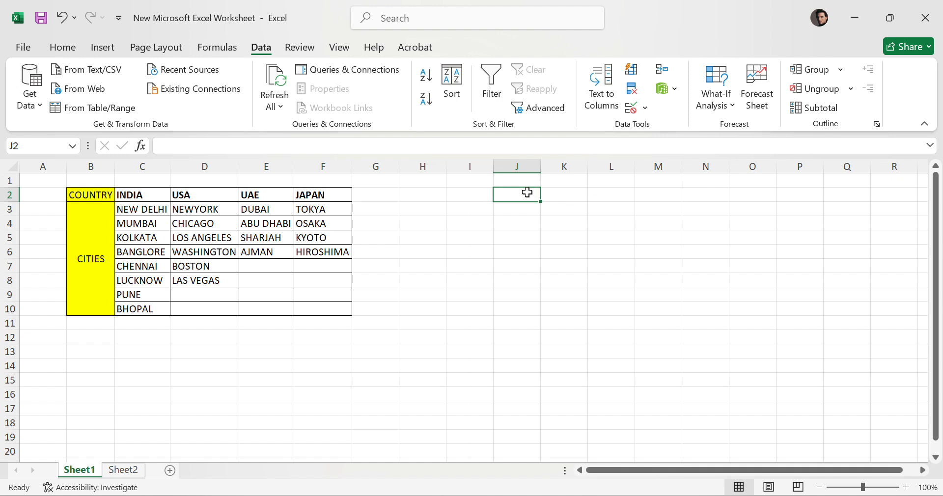
click(611, 352)
- Enter the headers Country in cell C12 and City in cell D12 below the table
click(145, 339)
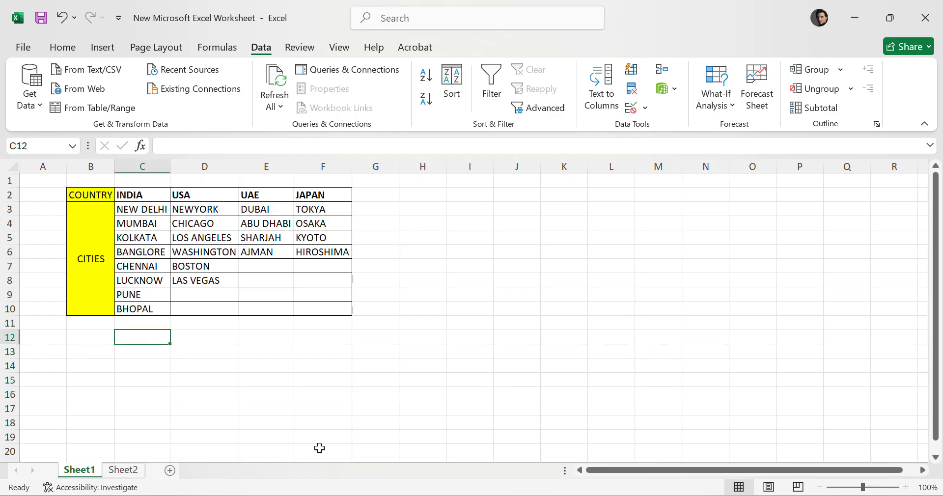
text(Co)
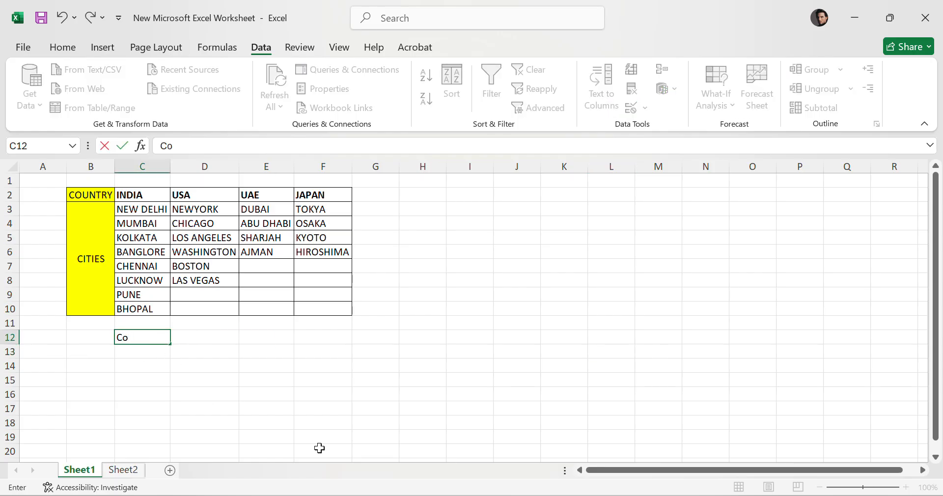
text(untry)
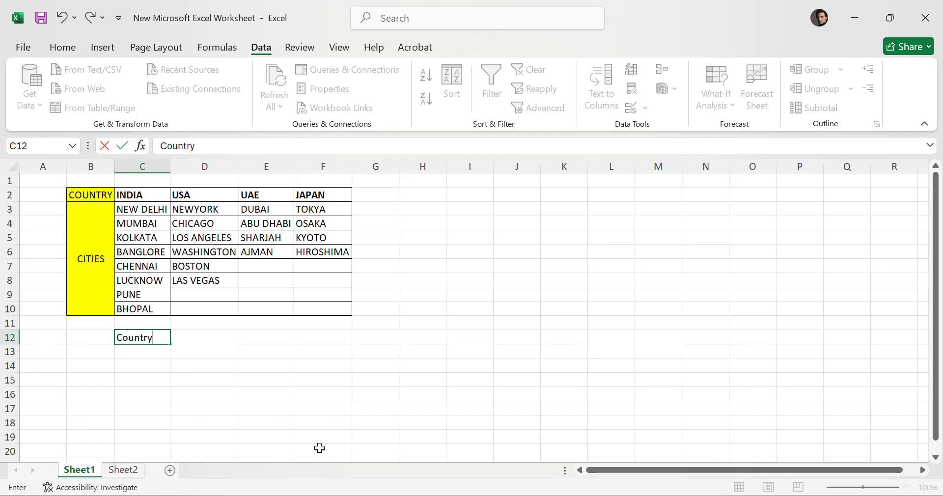
key(Return)
key(Up)
key(Right)
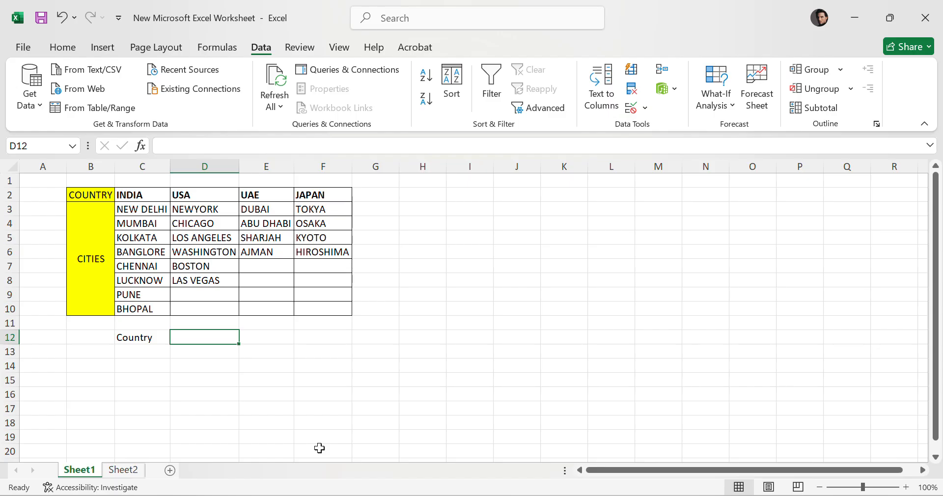
text(C)
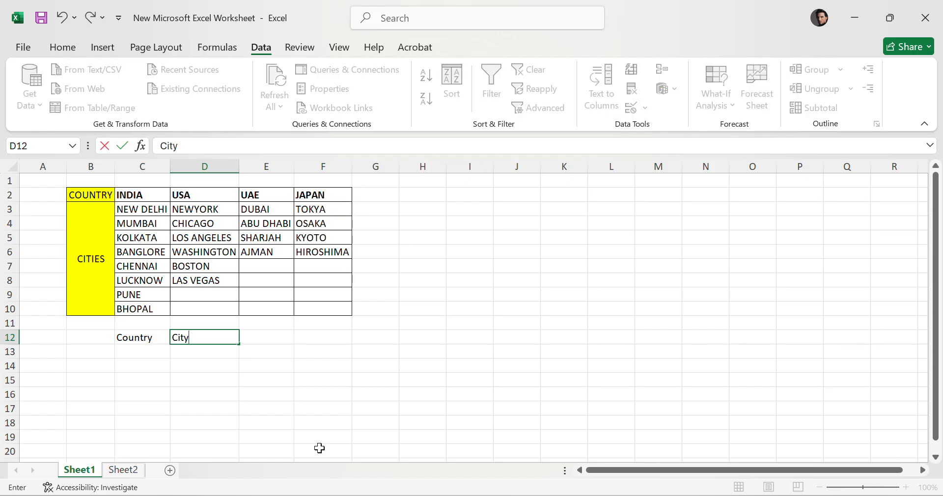
text(ity)
key(Return)
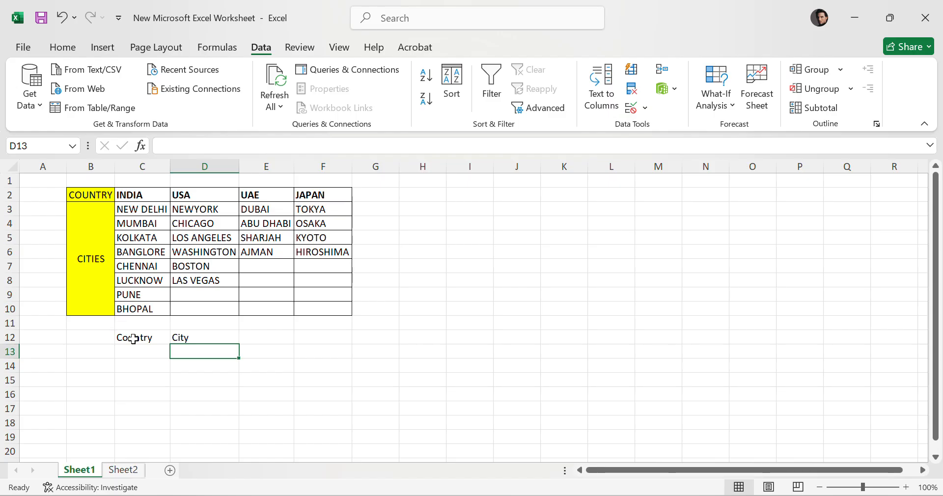
- Apply borders to the Country and City headers in C12:D12 and fill cell C13 yellow
drag(133, 339, 196, 338)
click(63, 47)
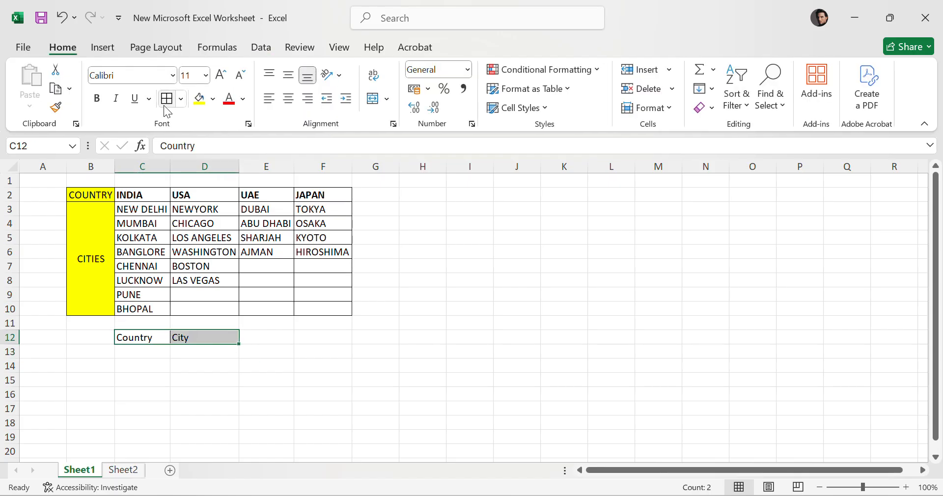
click(311, 367)
click(153, 356)
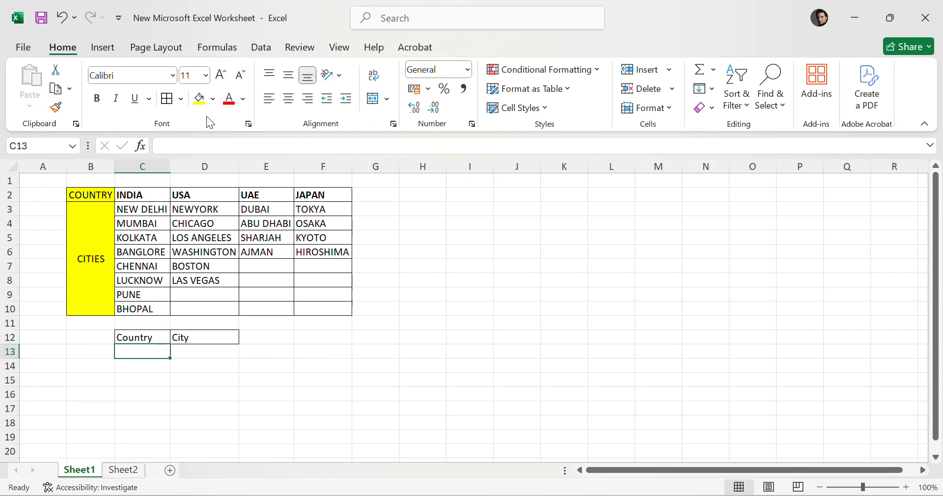
click(199, 99)
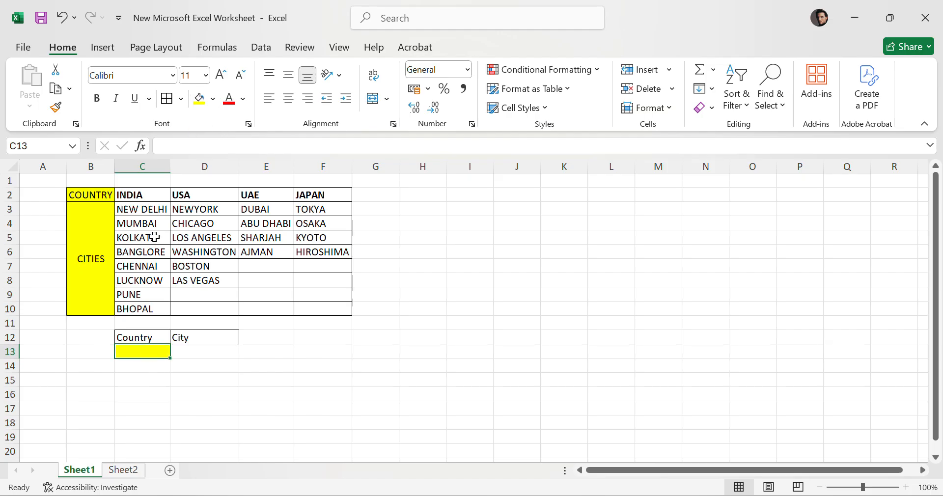
- Examine the INDIA heading, the USA city list, and the Country and City entry cells C13 and D13
click(145, 198)
click(199, 353)
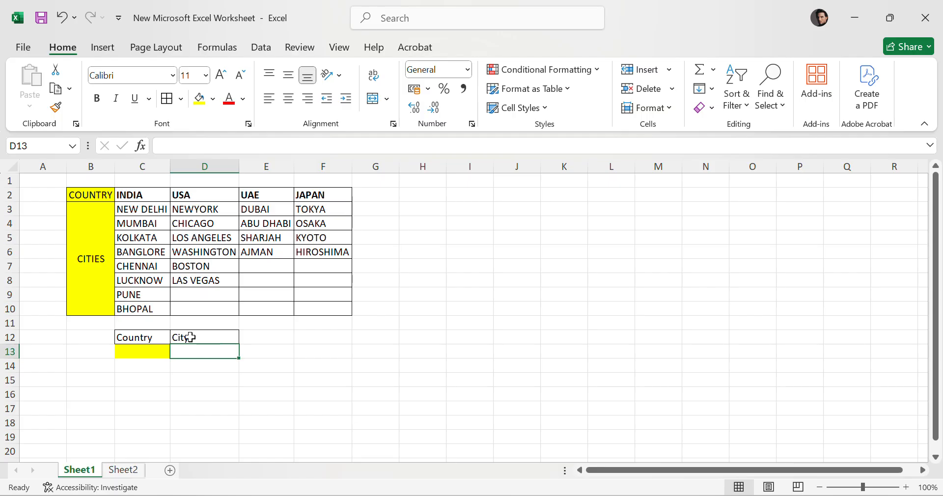
drag(204, 211, 220, 283)
click(379, 338)
click(148, 354)
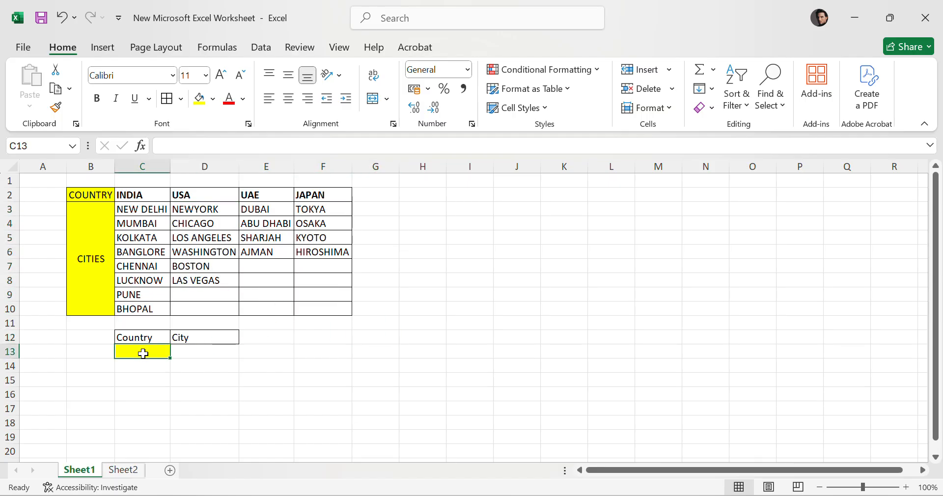
click(227, 350)
click(138, 353)
click(524, 389)
- Fill cell D13 under the City header yellow
click(204, 353)
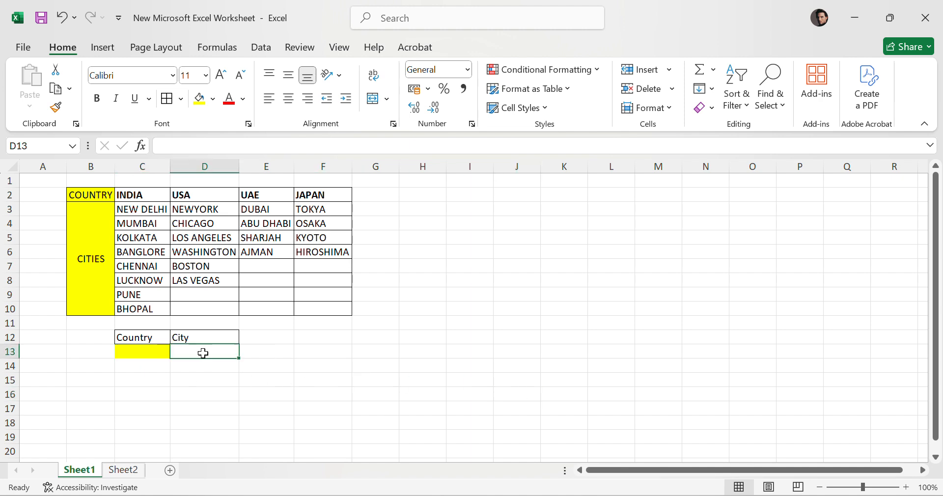
click(200, 101)
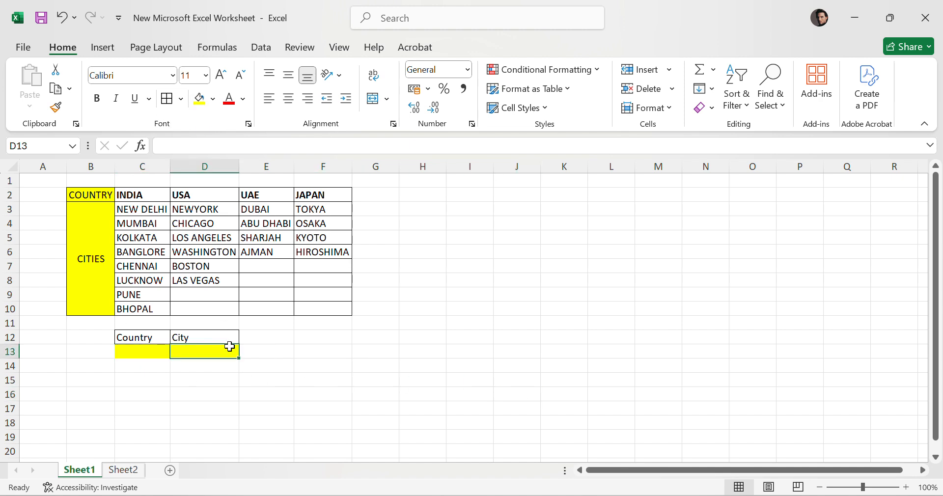
click(265, 352)
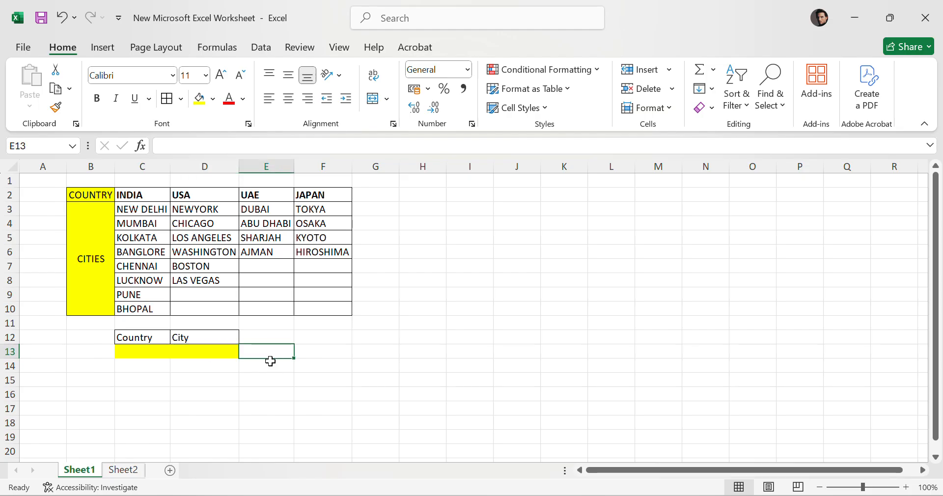
click(333, 357)
click(133, 354)
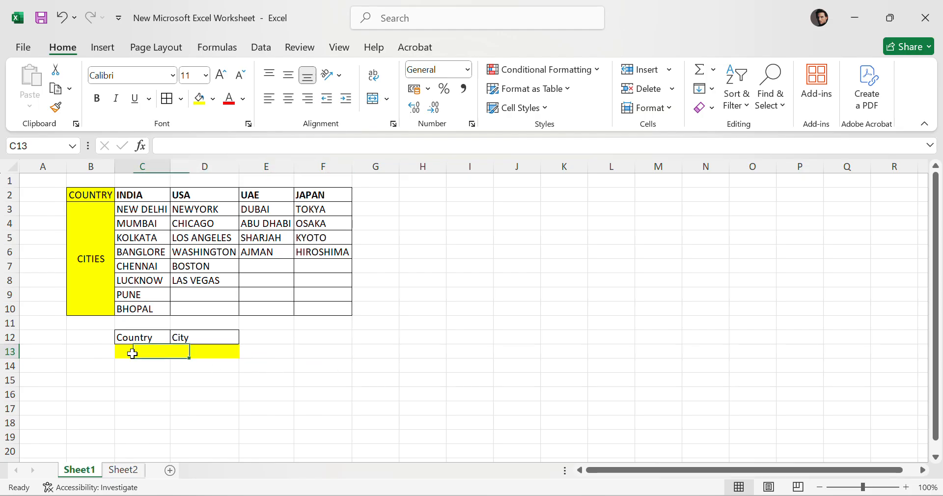
click(191, 349)
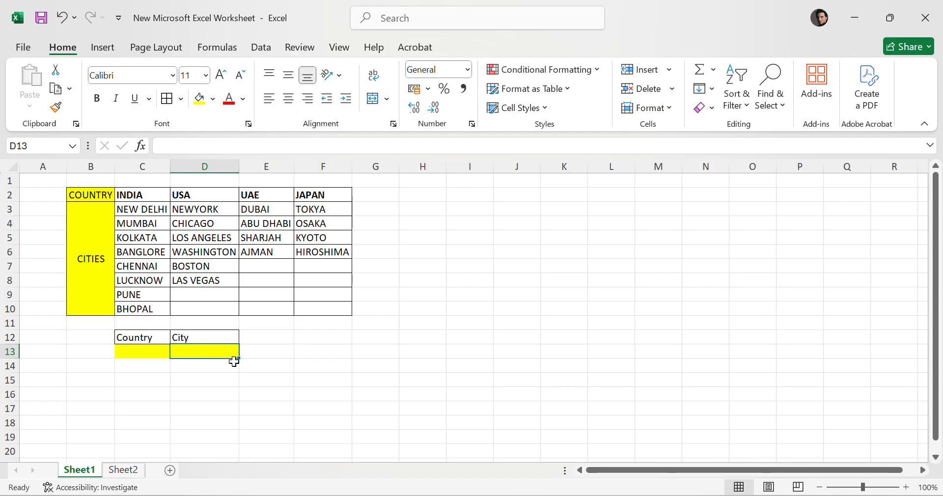
click(271, 357)
click(312, 355)
click(376, 353)
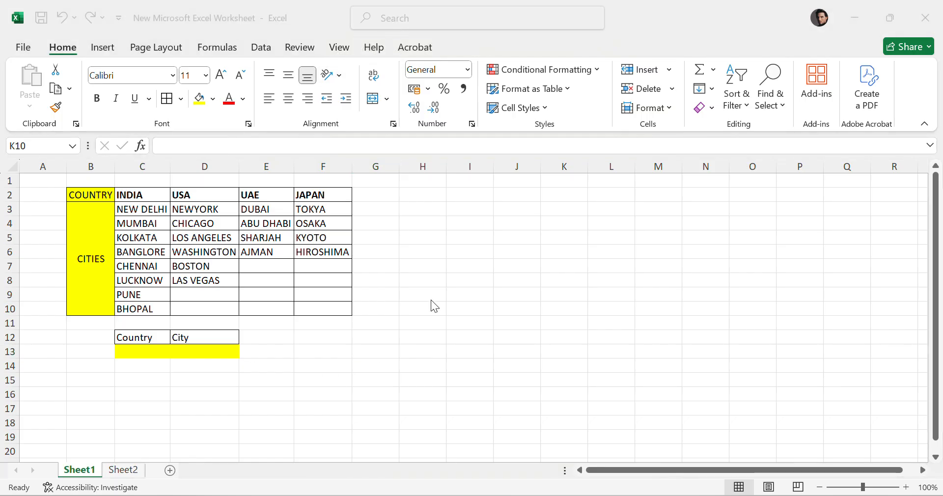
click(464, 352)
click(506, 265)
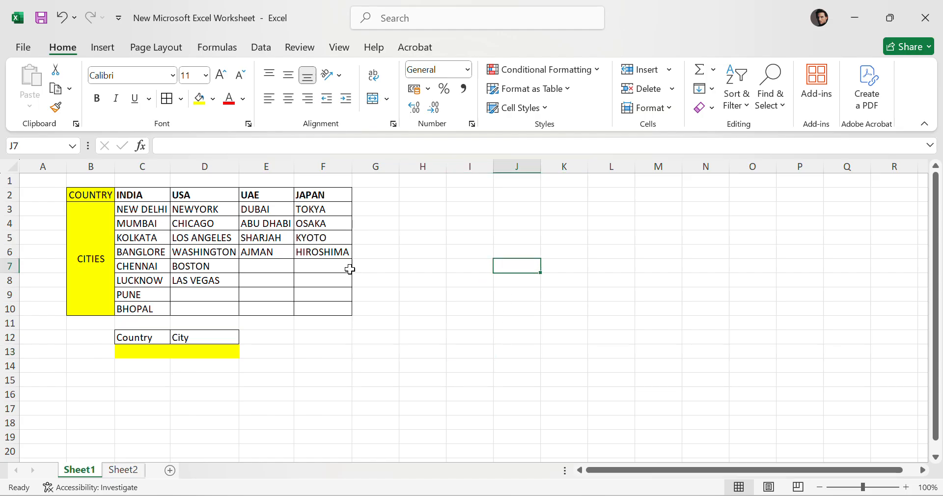
- Check the workbook's list of defined names for existing entries
click(73, 146)
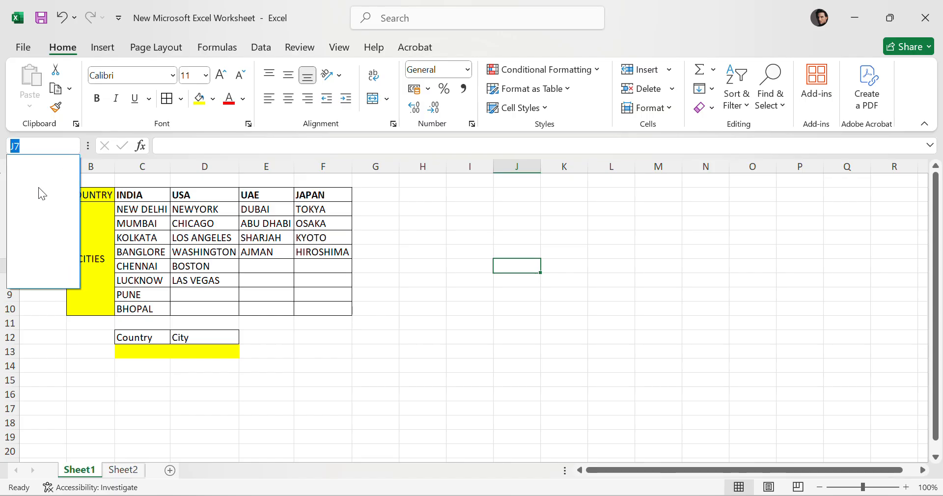
click(512, 307)
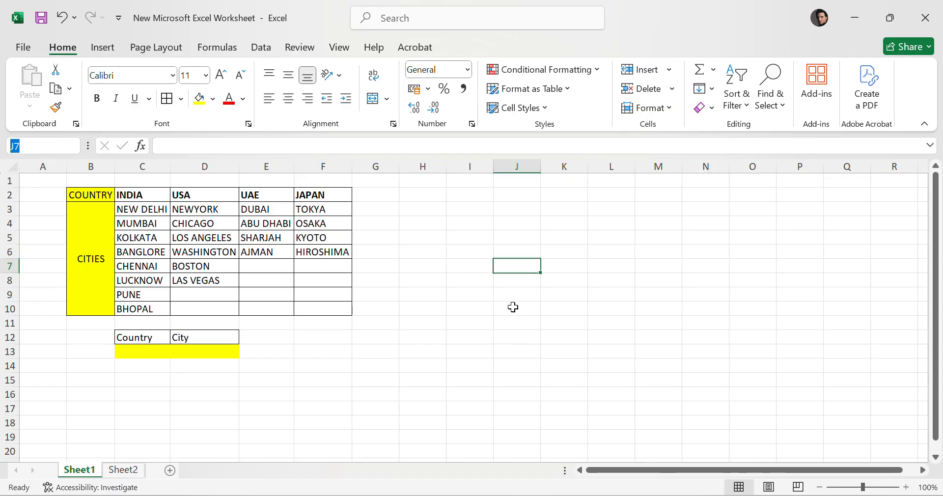
click(250, 384)
- Change the fill of cell C13 under the Country header to the standard light green
click(147, 358)
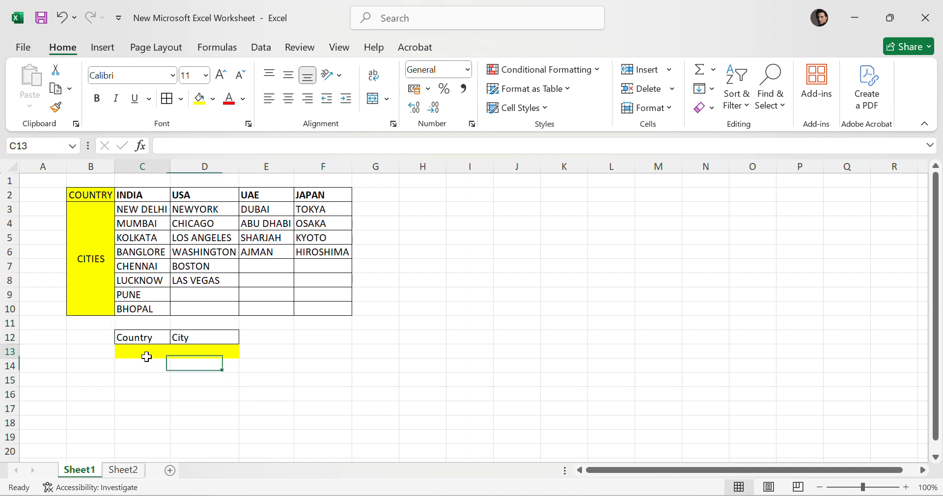
click(213, 99)
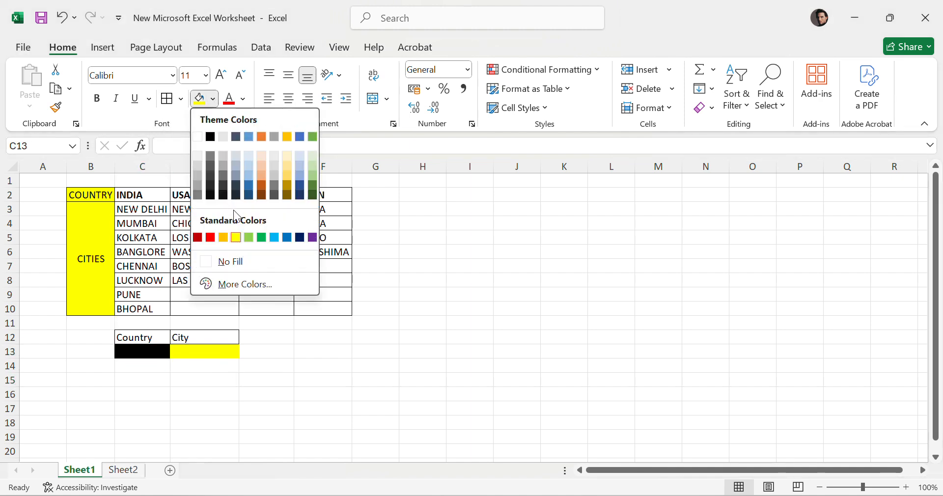
click(253, 240)
click(227, 353)
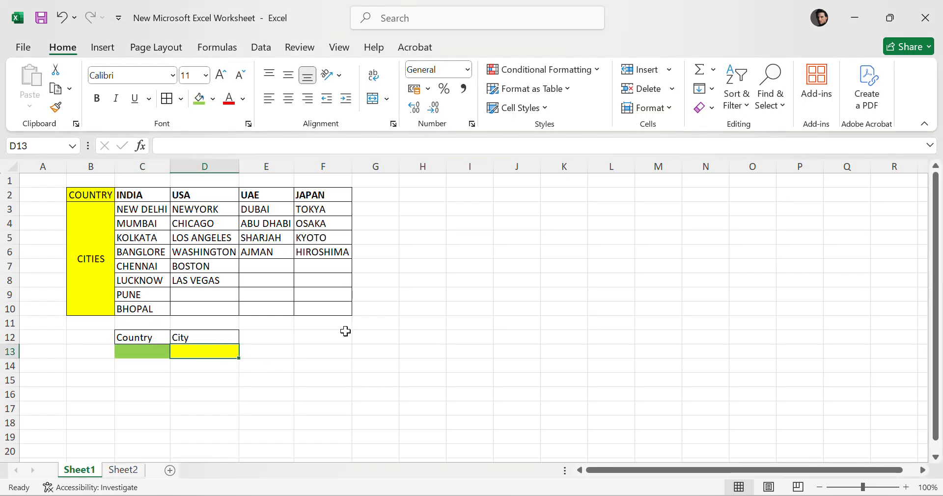
click(424, 310)
click(473, 364)
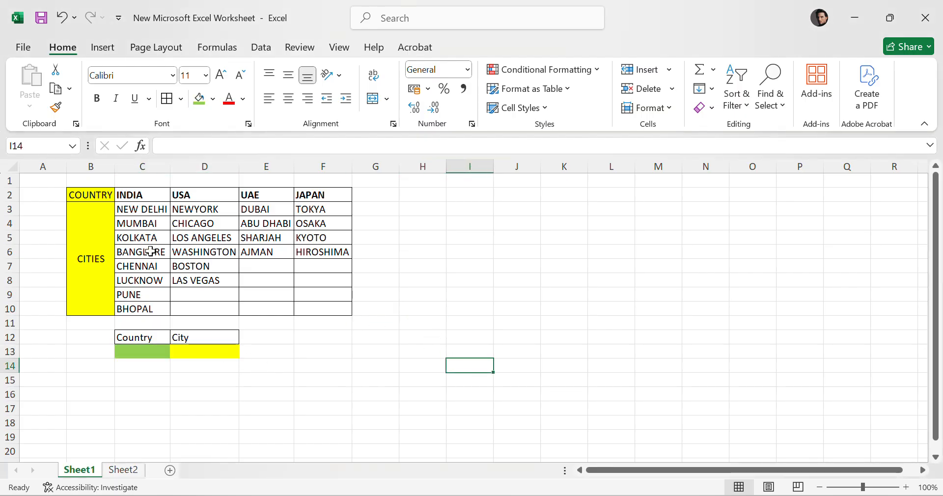
click(134, 195)
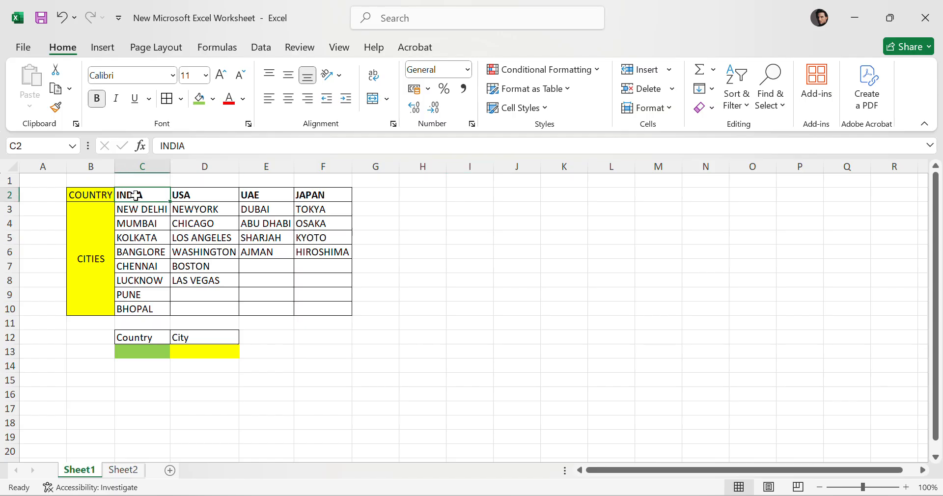
click(435, 295)
drag(137, 195, 150, 300)
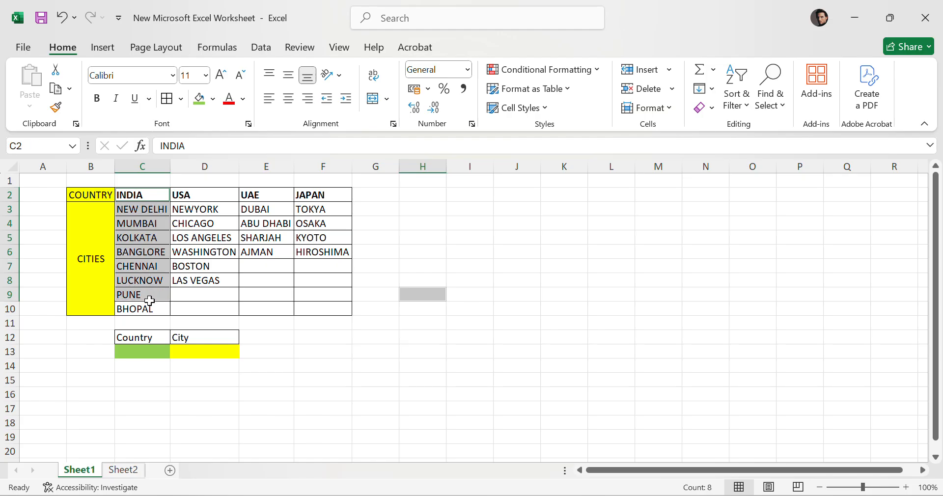
click(204, 238)
drag(136, 196, 146, 302)
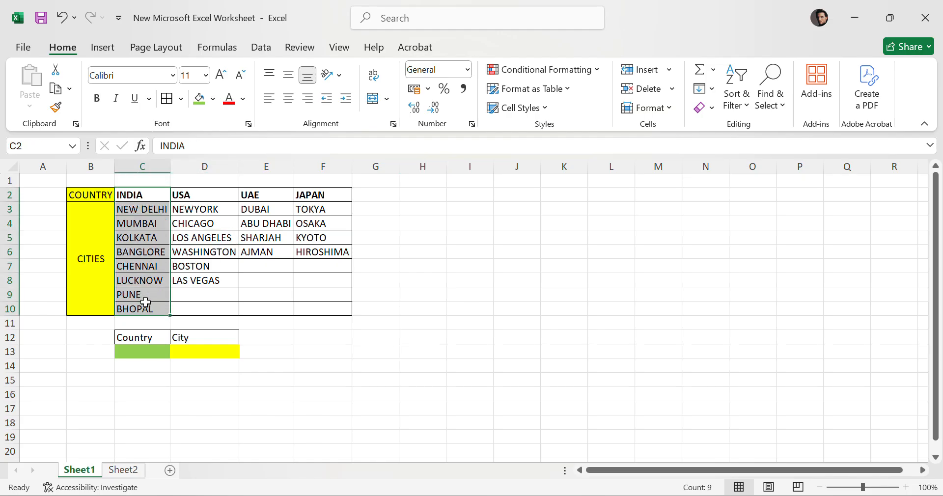
drag(206, 196, 206, 280)
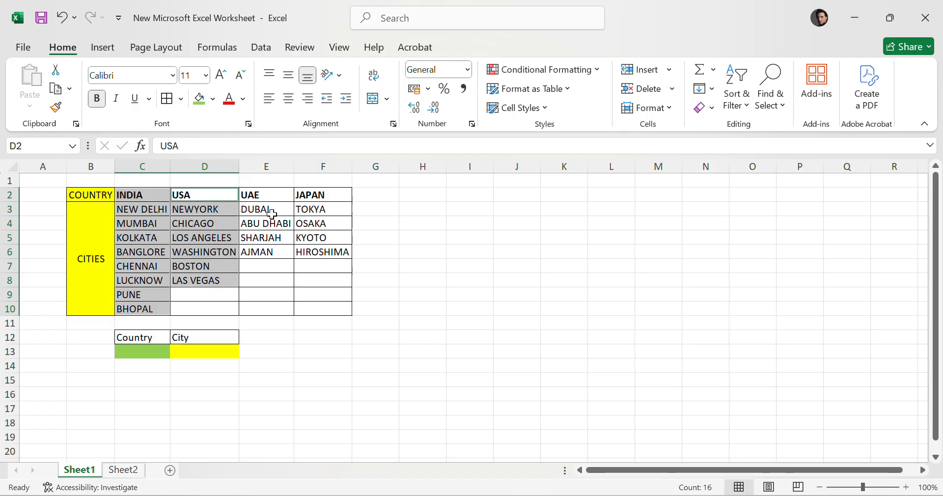
drag(268, 196, 273, 251)
drag(317, 195, 322, 252)
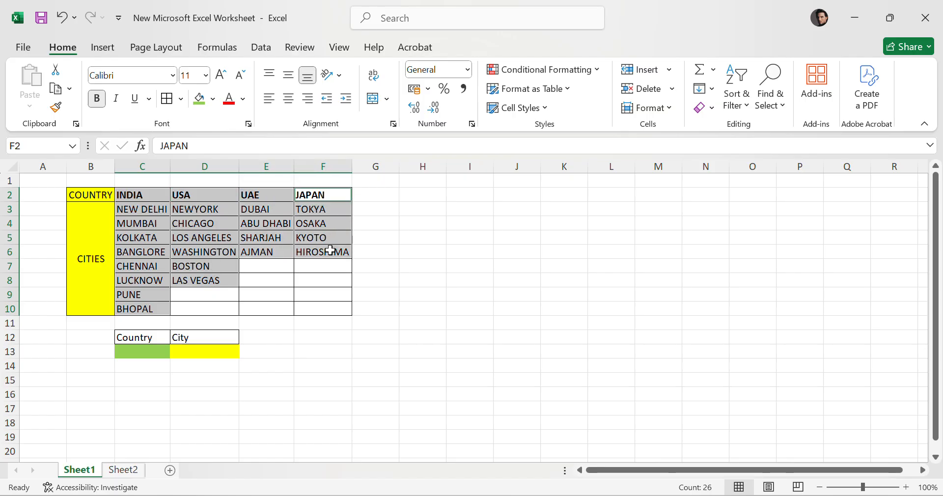
click(301, 337)
- Create named ranges for the country columns in C2:F10, taking the names from the top row only
ctrl+click(126, 197)
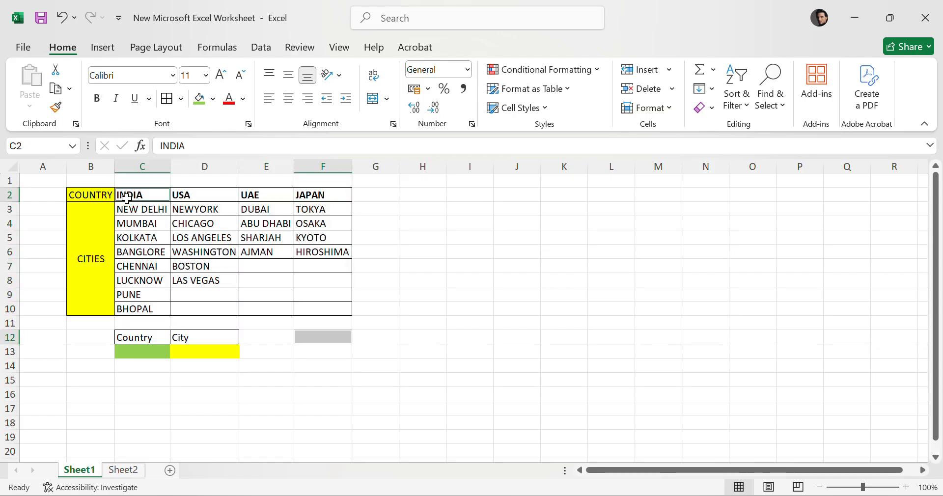
drag(127, 197, 326, 311)
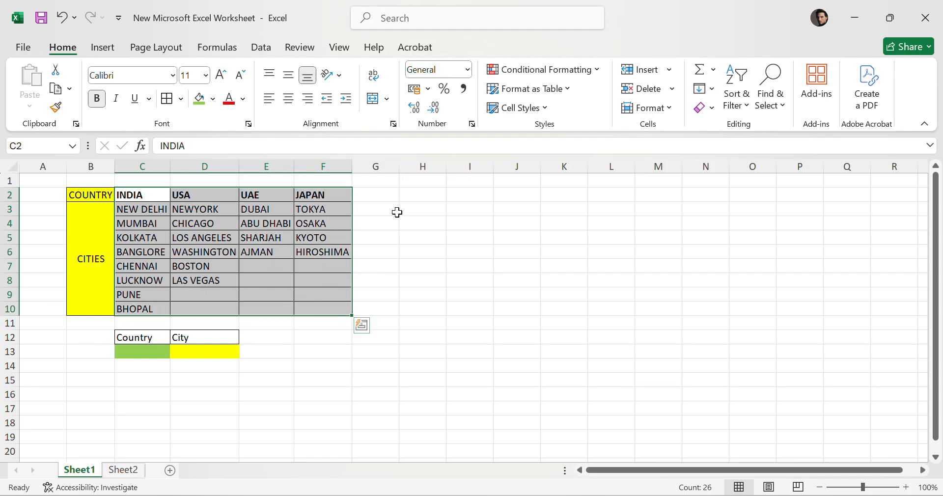
click(227, 49)
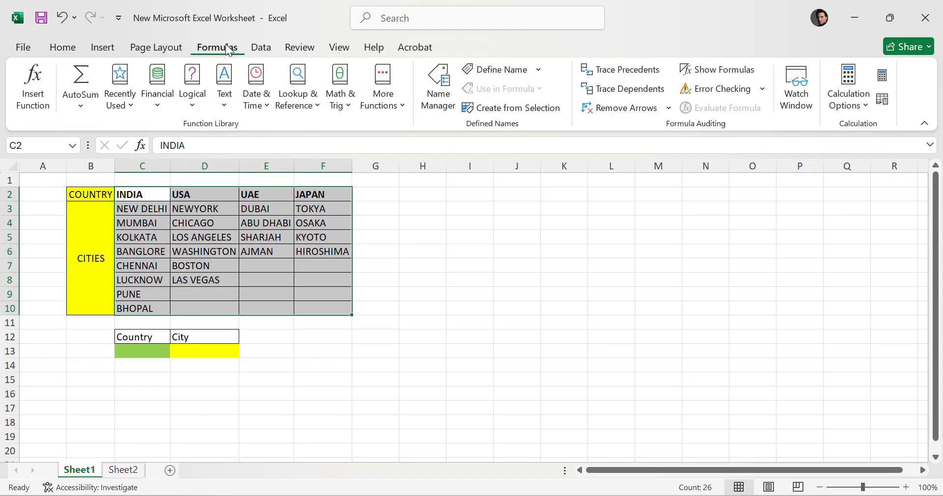
click(510, 112)
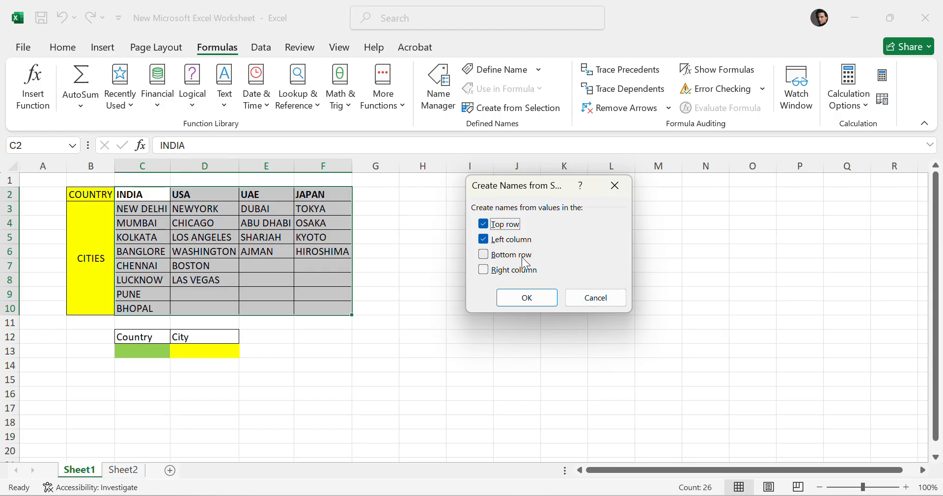
click(532, 300)
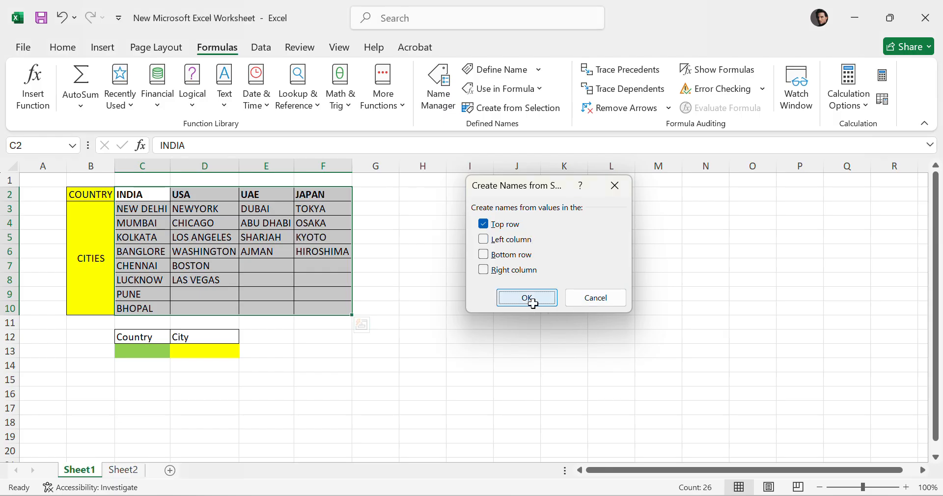
click(326, 302)
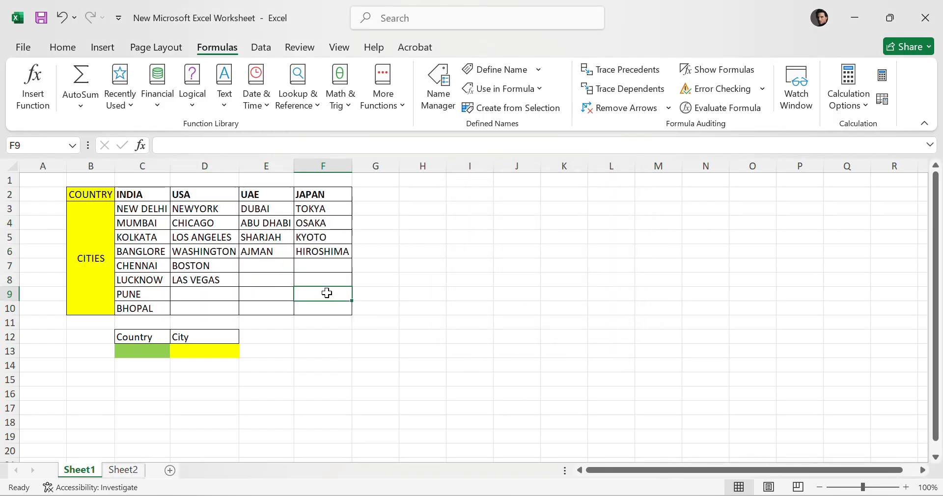
- Review the defined names created from the country headings
click(73, 146)
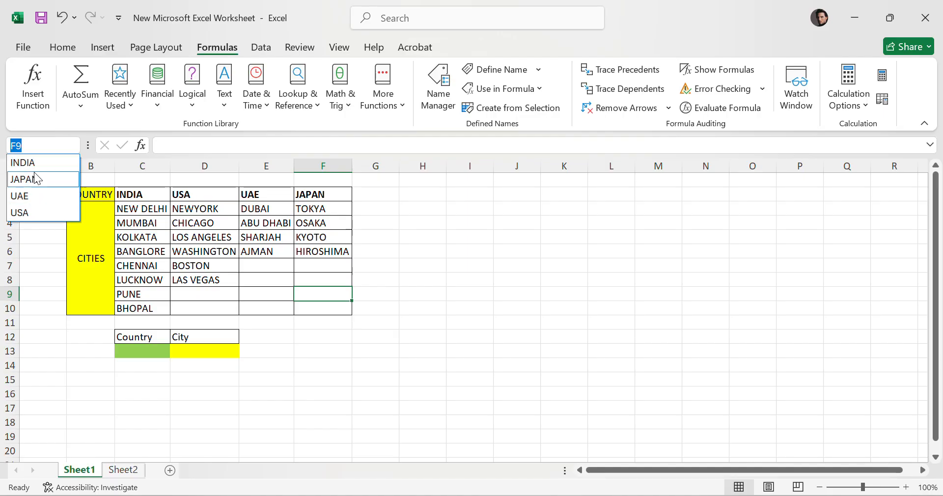
click(289, 239)
click(138, 350)
click(266, 264)
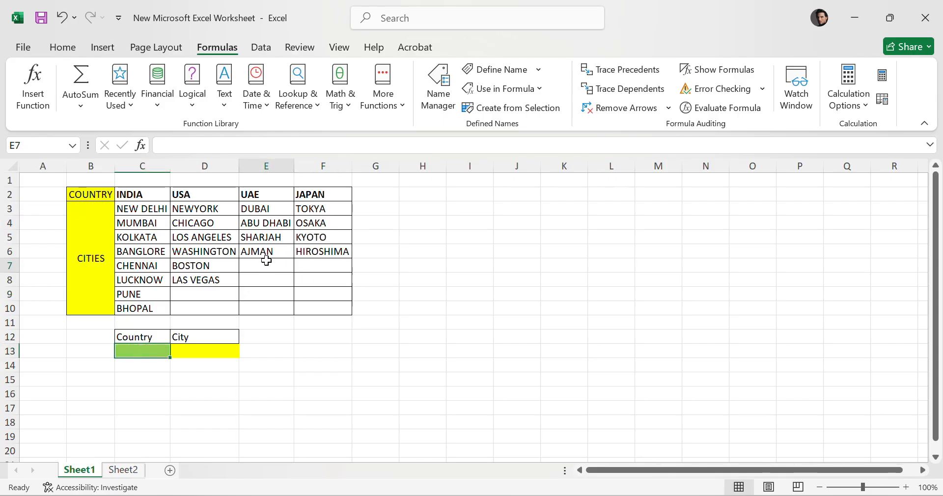
click(63, 47)
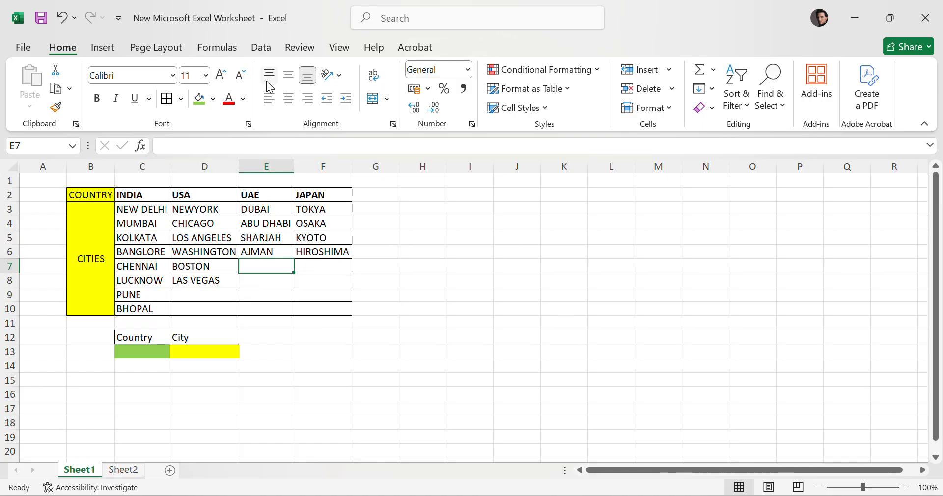
- Add List data validation to cell C13 with the country headings =$C$2:$F$2 as its source
click(124, 352)
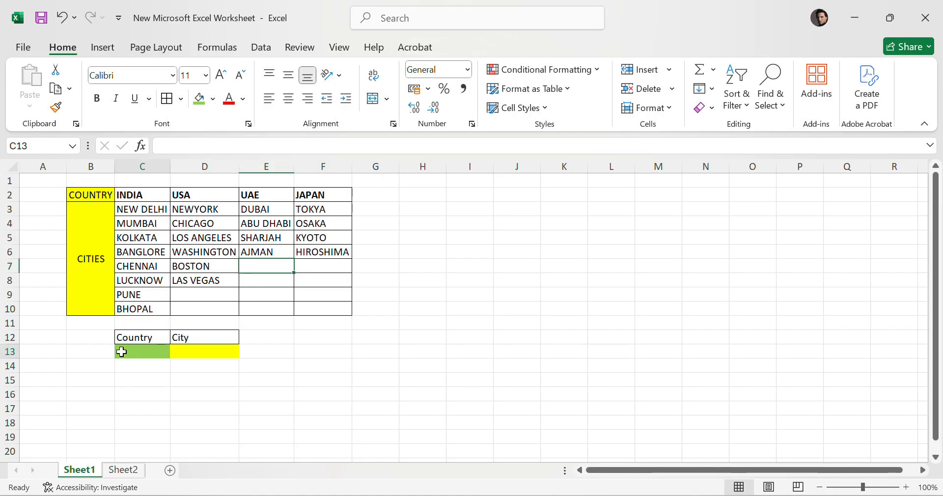
click(262, 49)
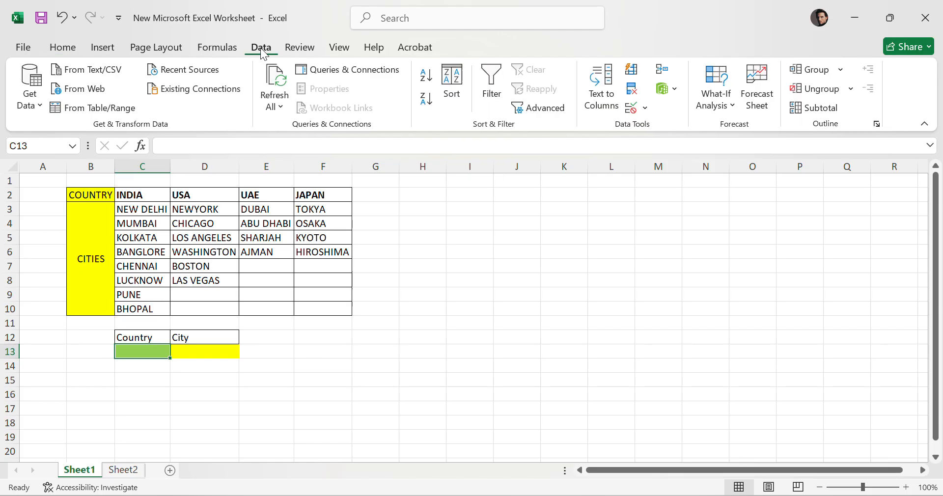
click(631, 109)
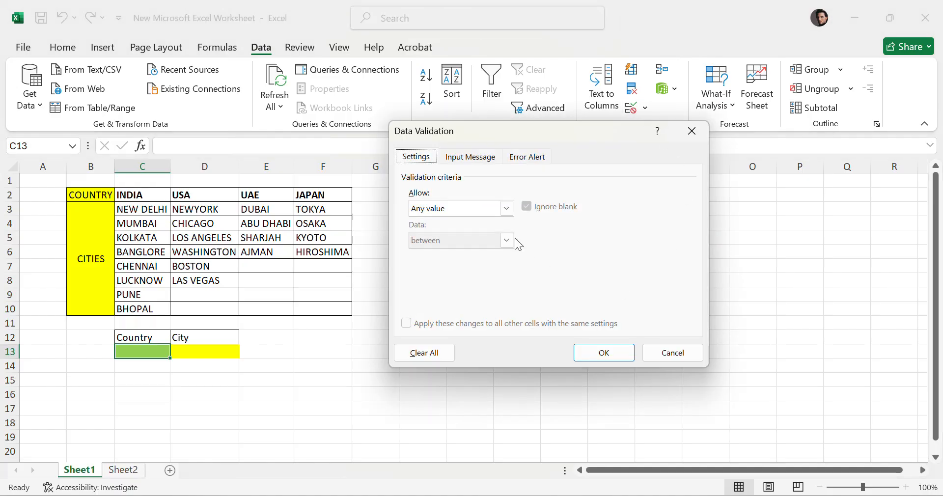
click(506, 209)
click(448, 251)
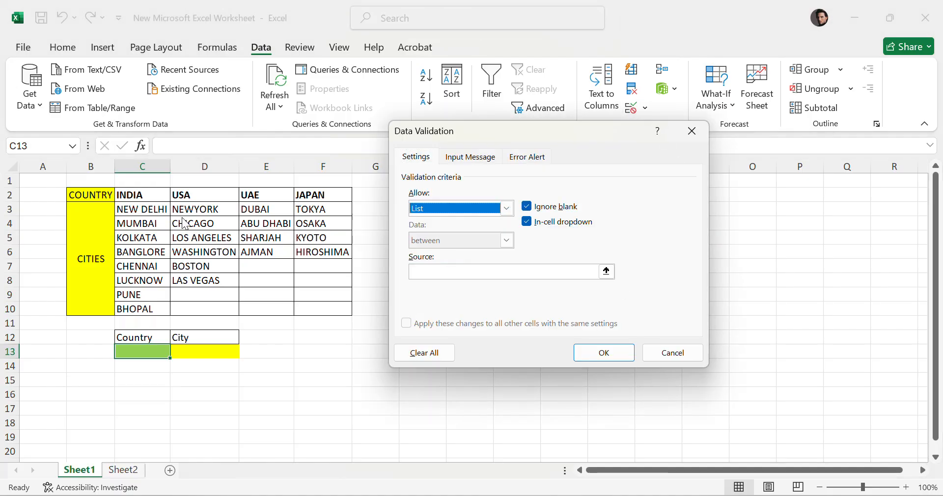
click(606, 271)
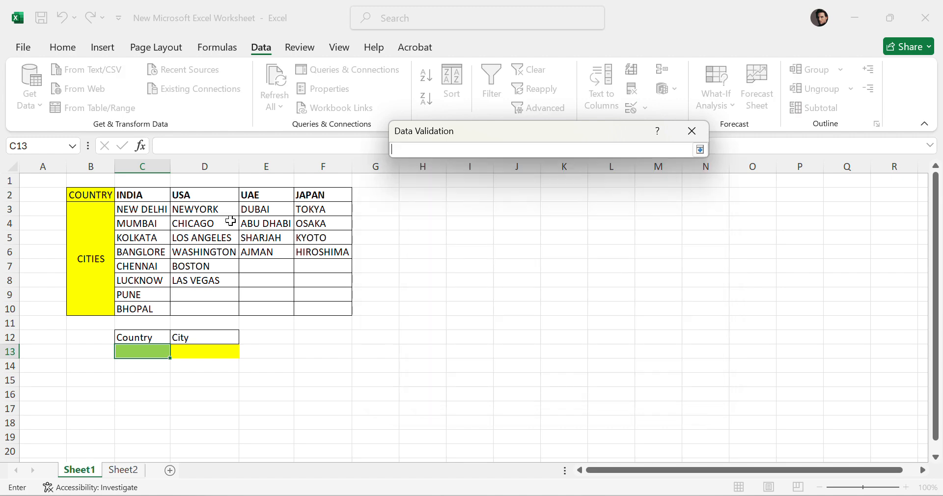
drag(150, 197, 339, 197)
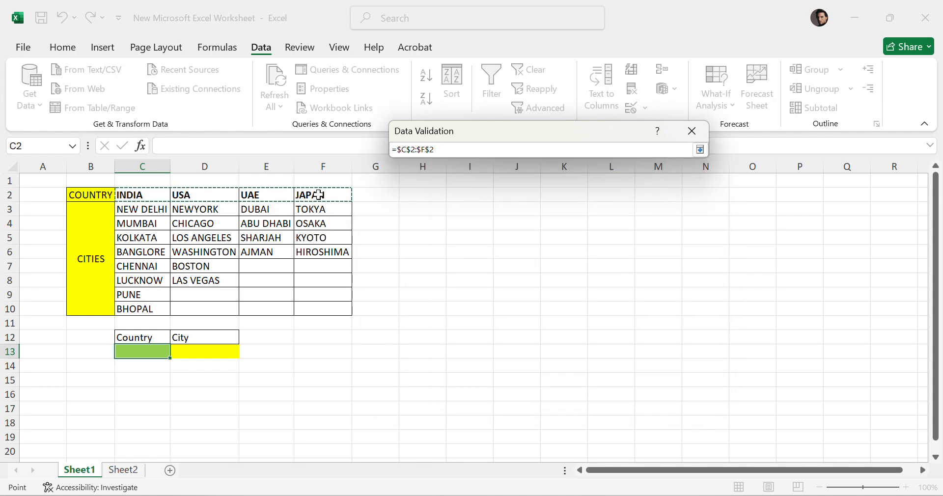
click(700, 149)
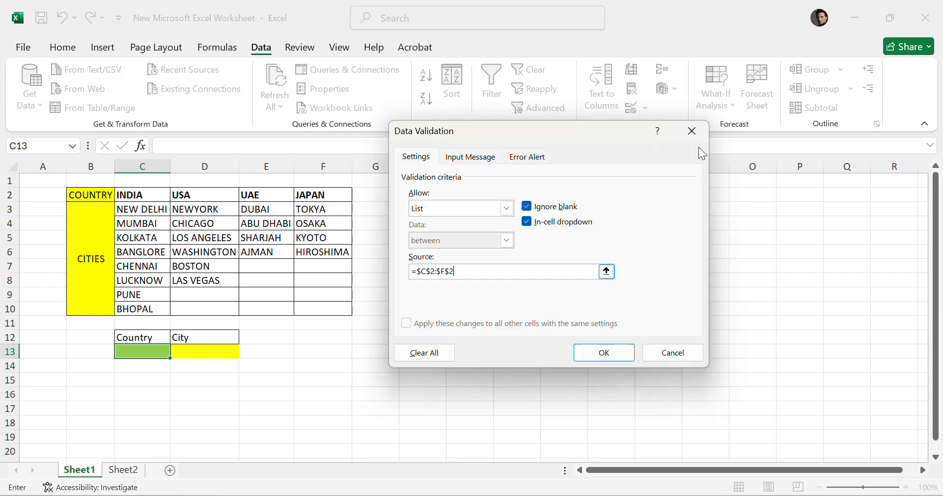
click(604, 352)
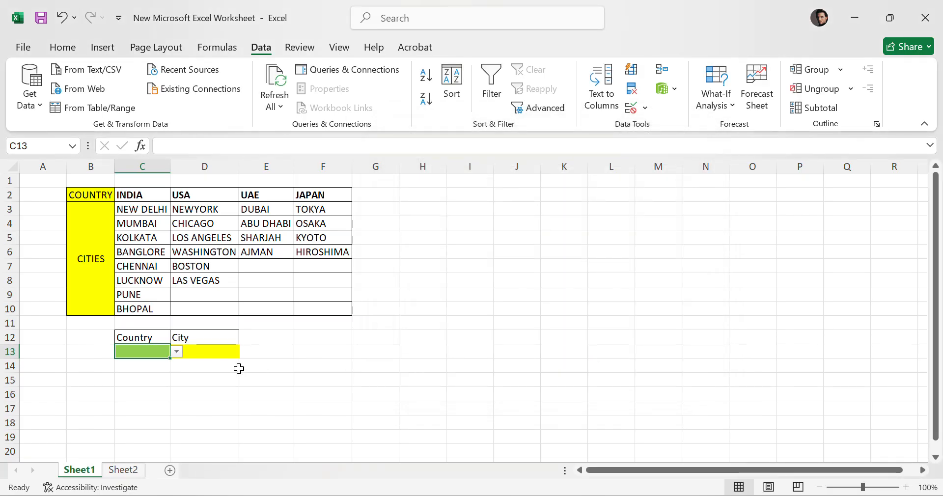
- Test the Country drop-down in C13 by choosing INDIA, followed by USA
click(177, 352)
click(143, 365)
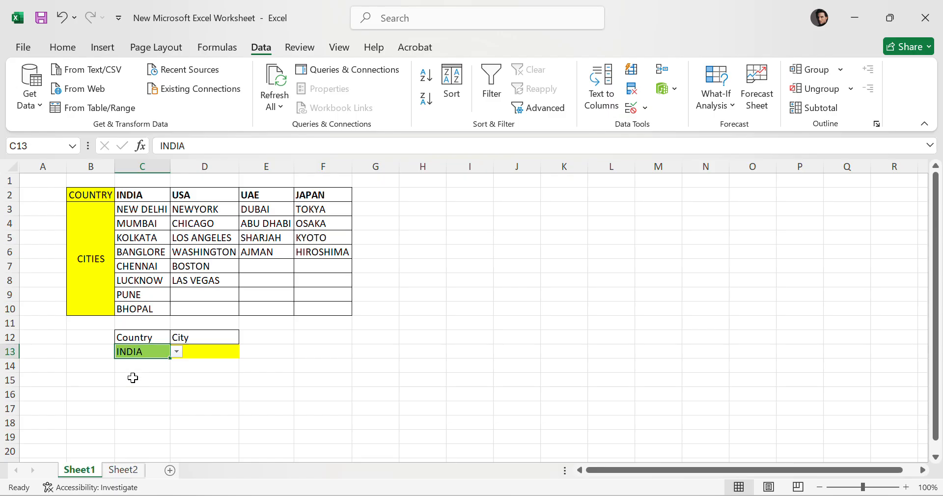
click(176, 352)
click(140, 379)
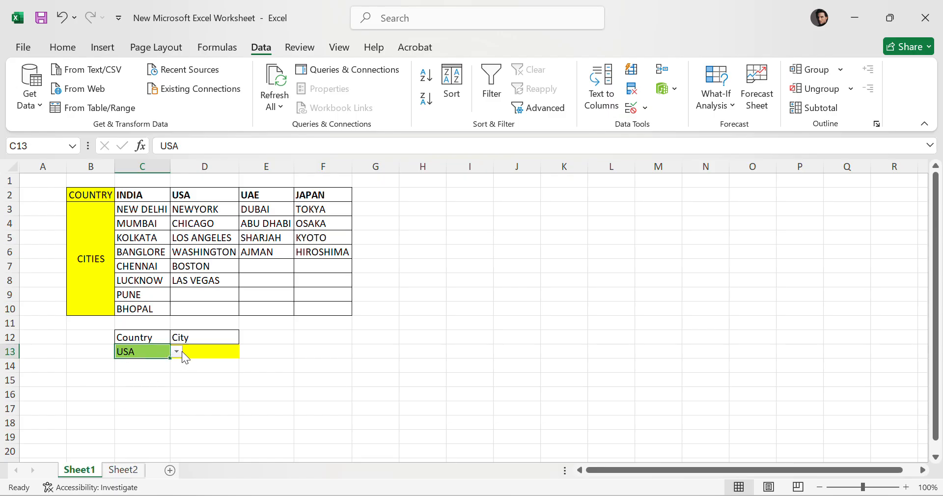
- Test the Country drop-down in C13 by choosing UAE, followed by JAPAN
click(176, 351)
click(164, 393)
click(177, 352)
click(135, 408)
click(326, 408)
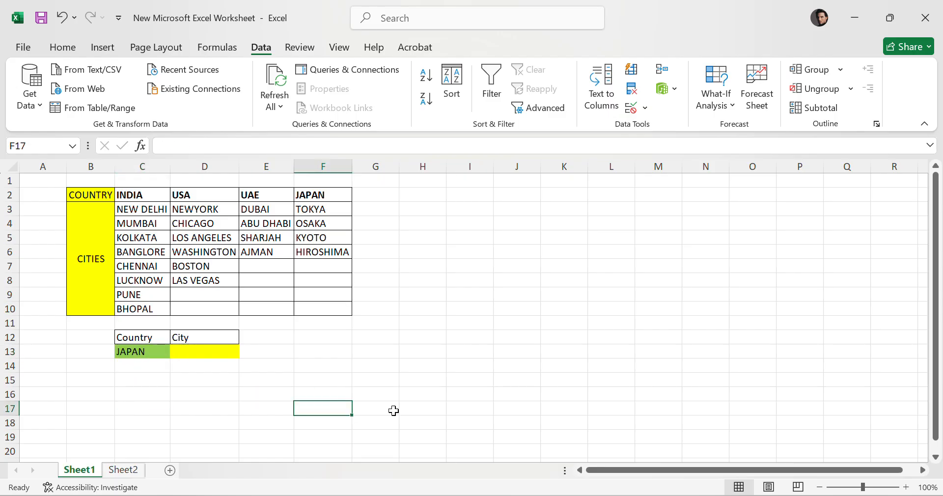
- Examine the city names under each country heading in relation to the Country and City cells C13 and D13
click(579, 376)
click(209, 349)
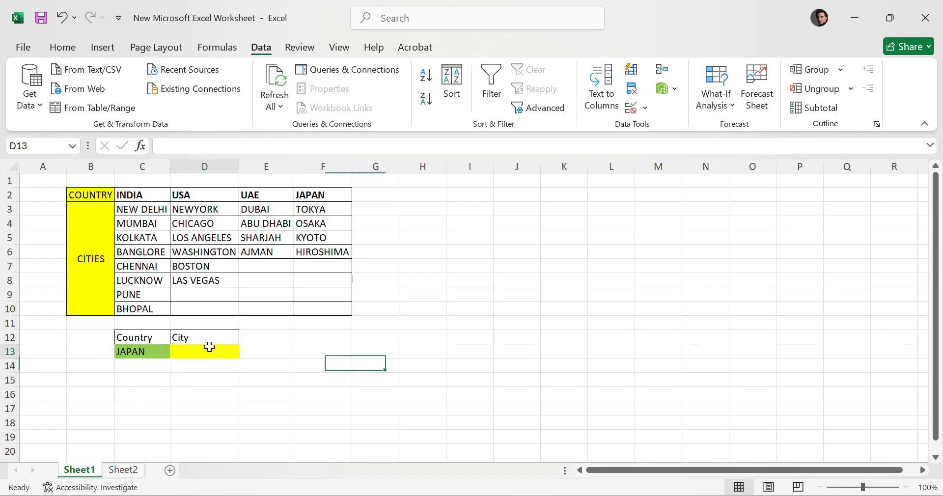
click(408, 361)
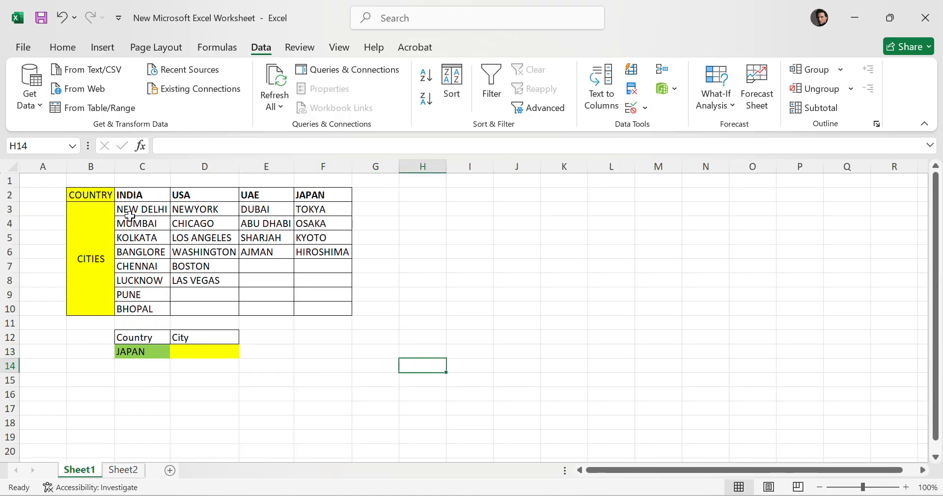
drag(129, 214, 345, 311)
click(142, 352)
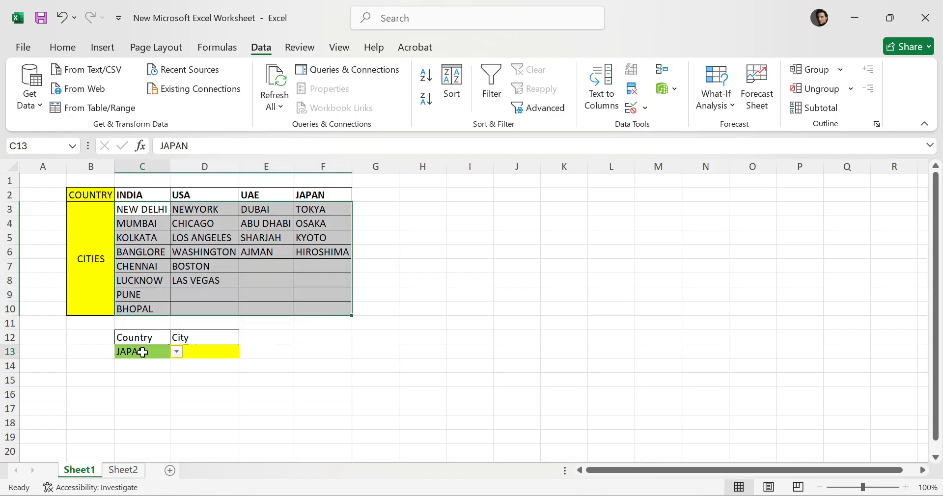
click(135, 209)
click(150, 354)
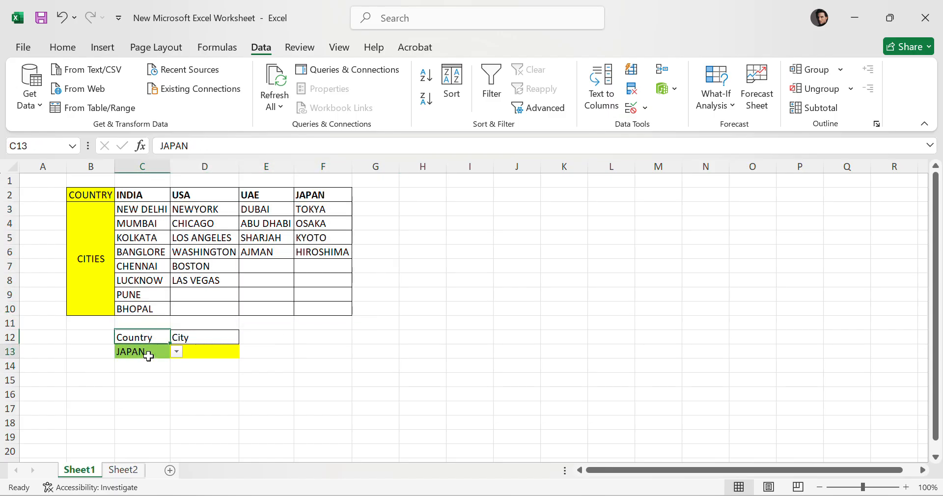
click(145, 226)
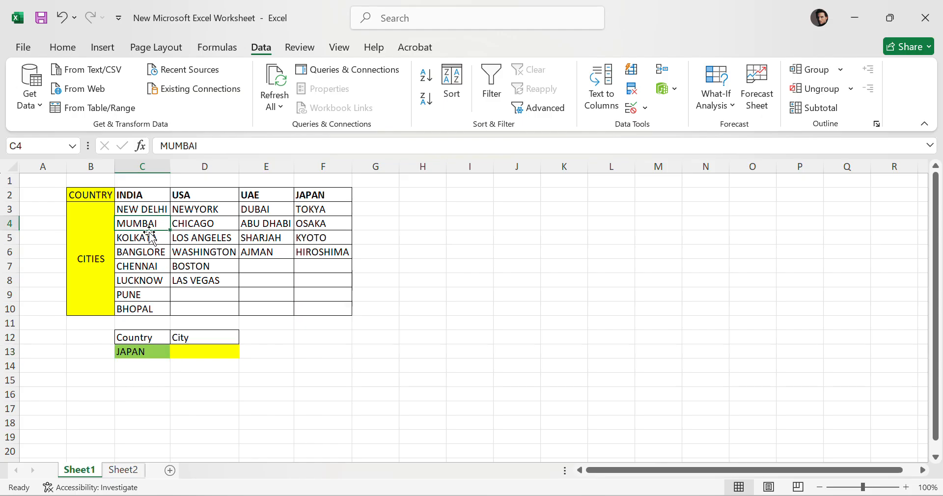
click(273, 224)
click(185, 227)
click(326, 251)
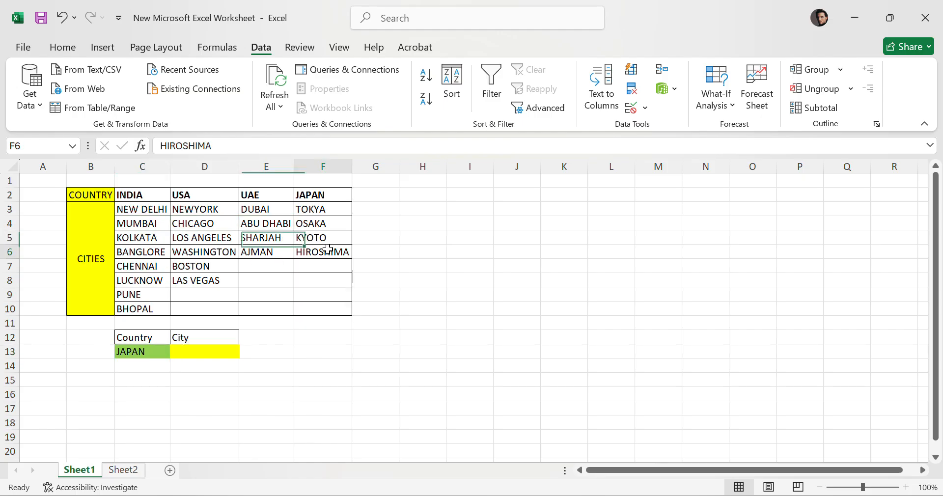
- Add List data validation to the City cell D13 with =indirect($C$13) as its source
click(195, 355)
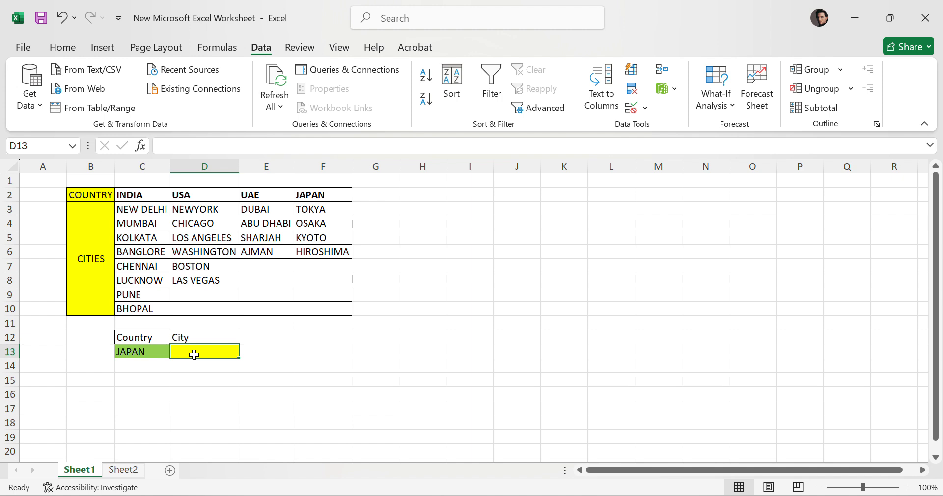
click(645, 108)
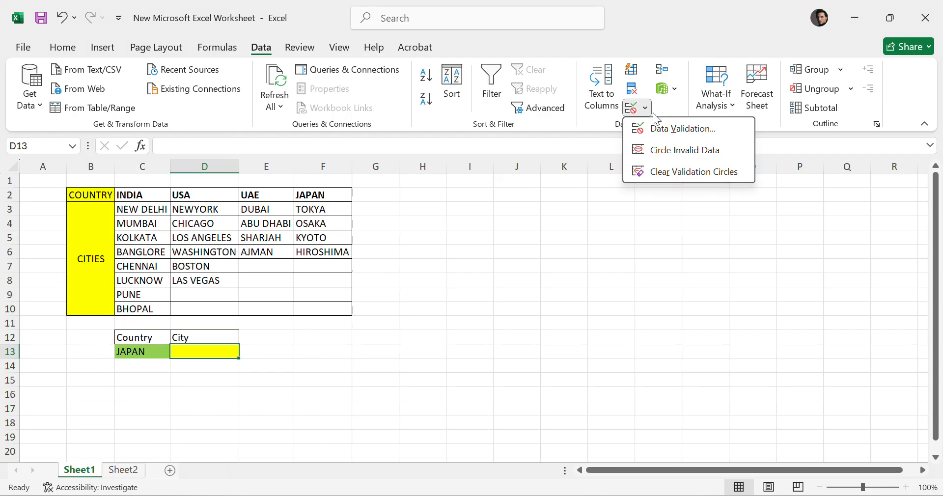
click(224, 357)
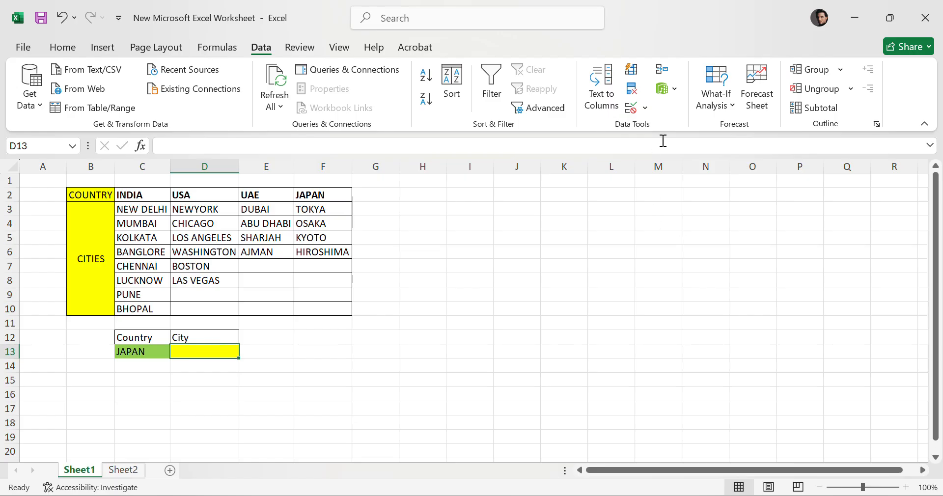
click(634, 114)
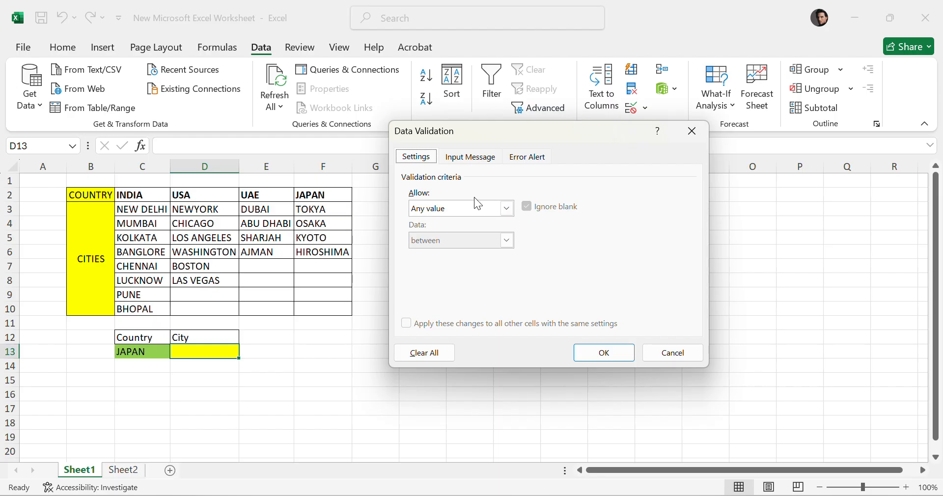
click(507, 208)
click(504, 254)
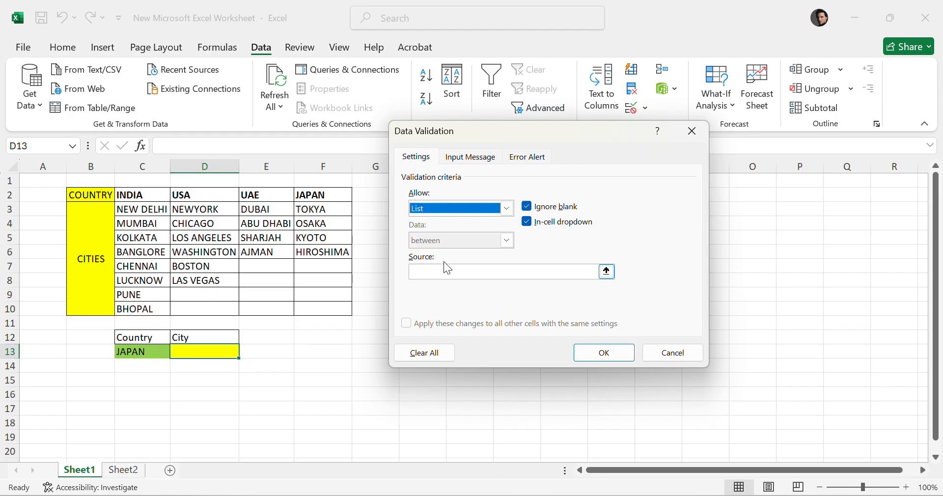
click(439, 270)
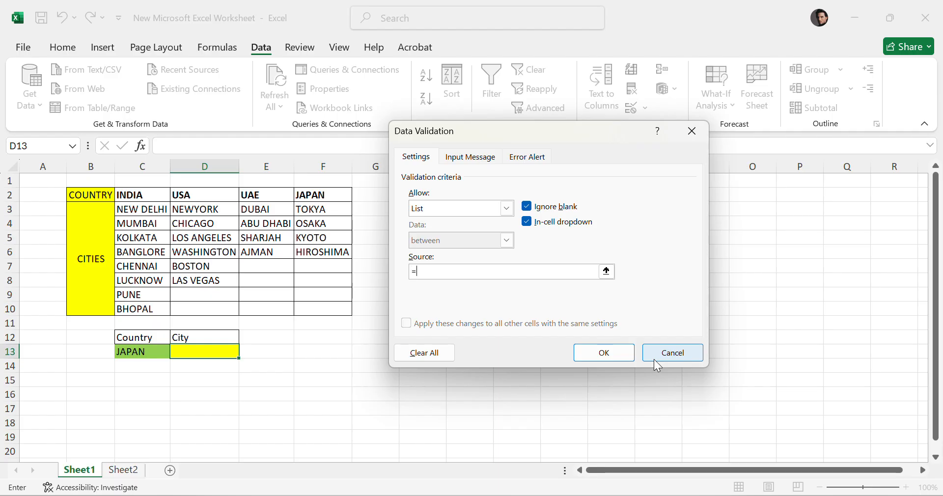
text(=indirect()
click(142, 352)
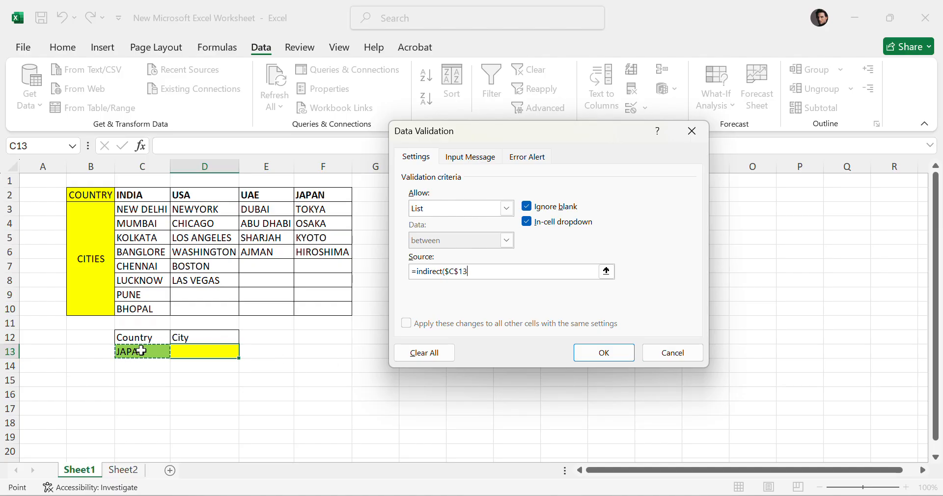
text())
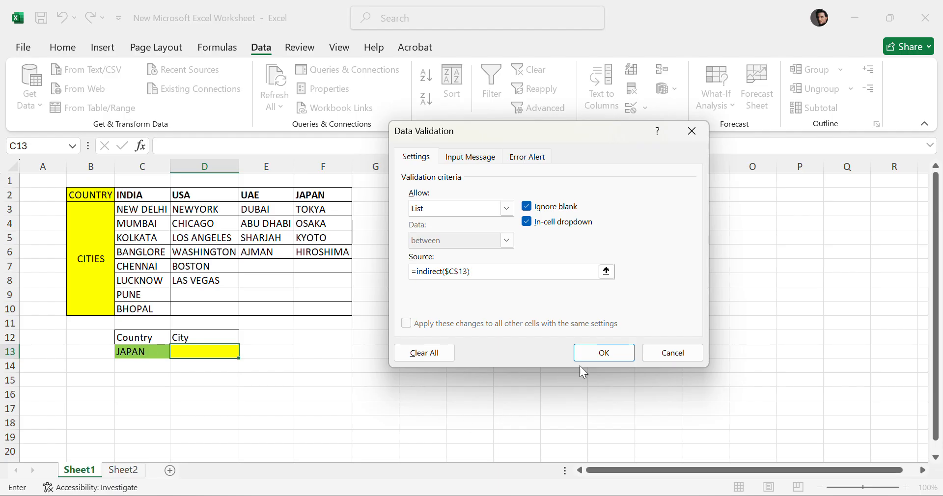
click(610, 351)
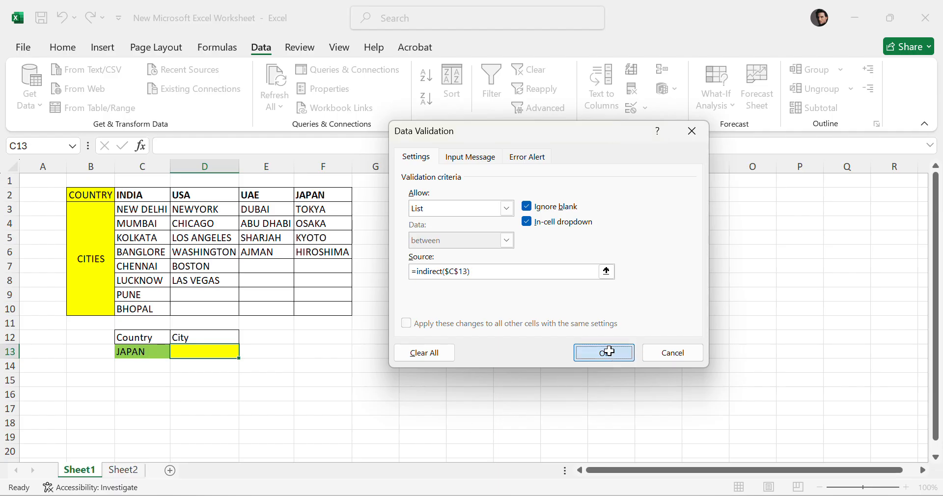
click(337, 382)
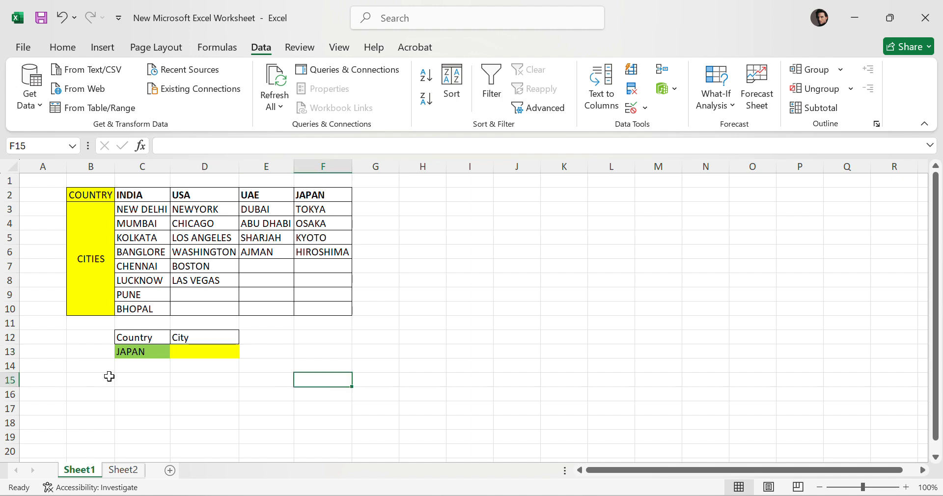
- Choose JAPAN as the Country in C13 and check the city choices offered in D13
click(142, 351)
click(176, 351)
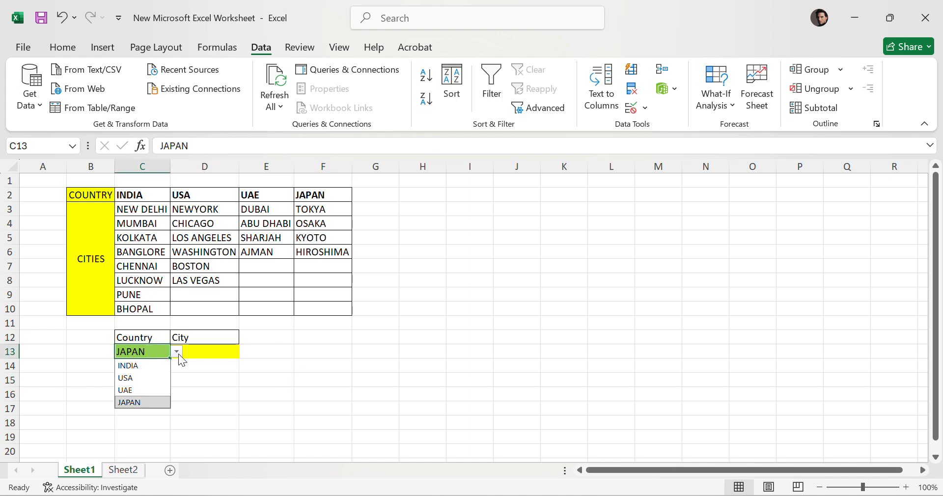
click(147, 402)
click(195, 355)
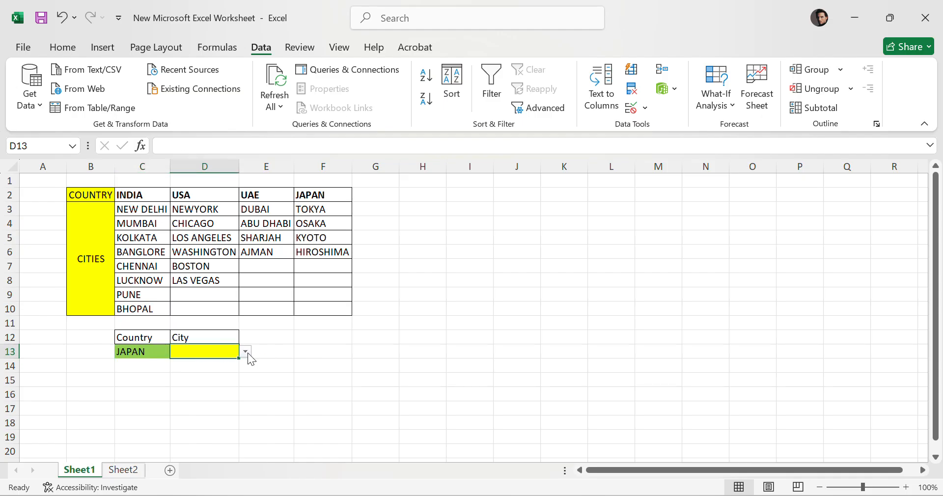
click(246, 353)
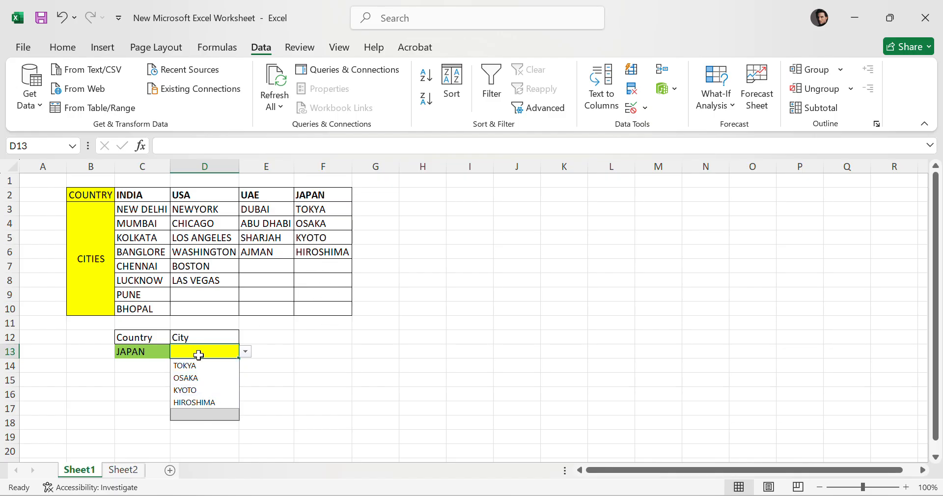
- Switch the Country in C13 to INDIA and check the city choices offered in D13
click(167, 354)
click(176, 352)
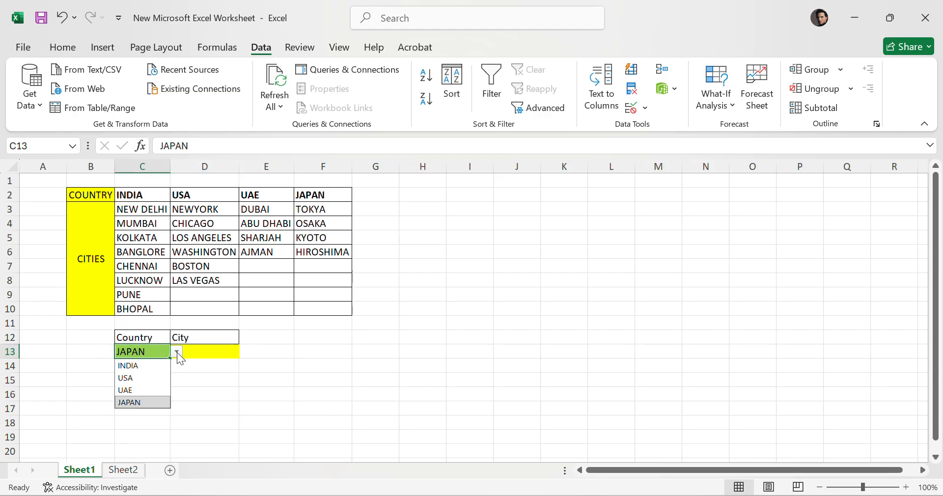
click(143, 364)
click(210, 358)
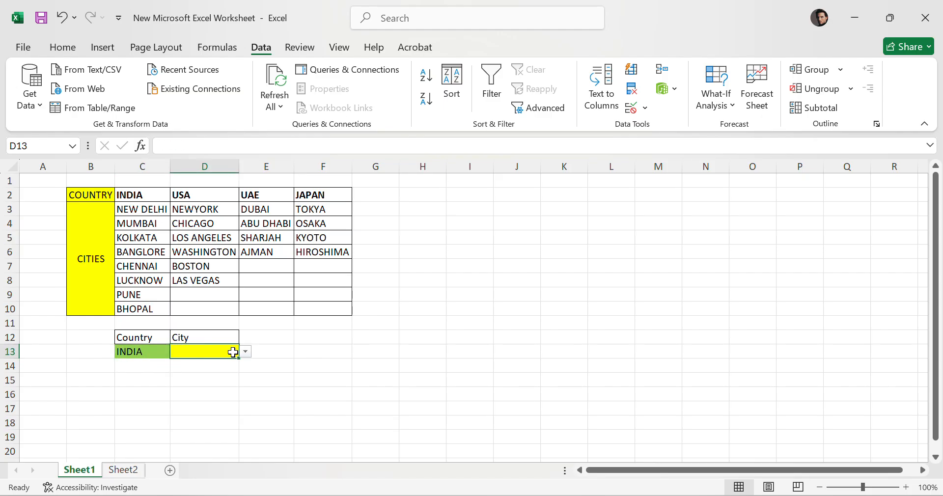
click(247, 353)
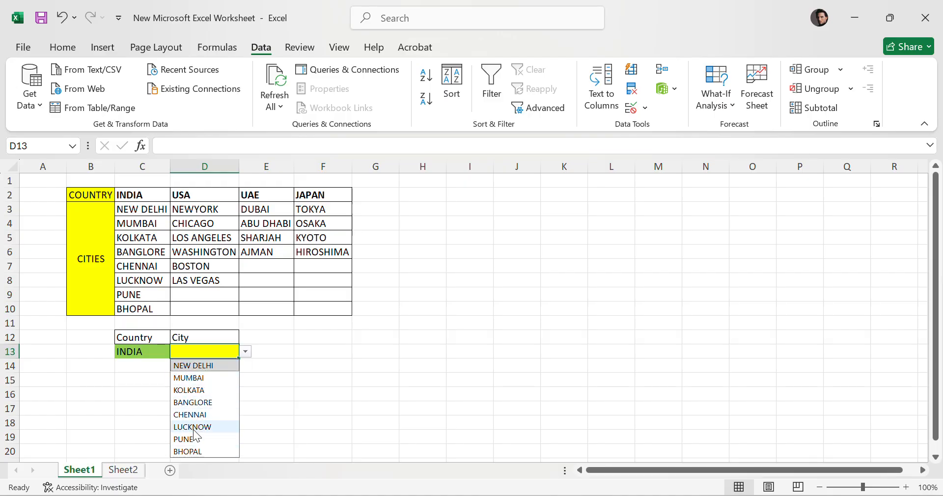
click(131, 351)
click(204, 352)
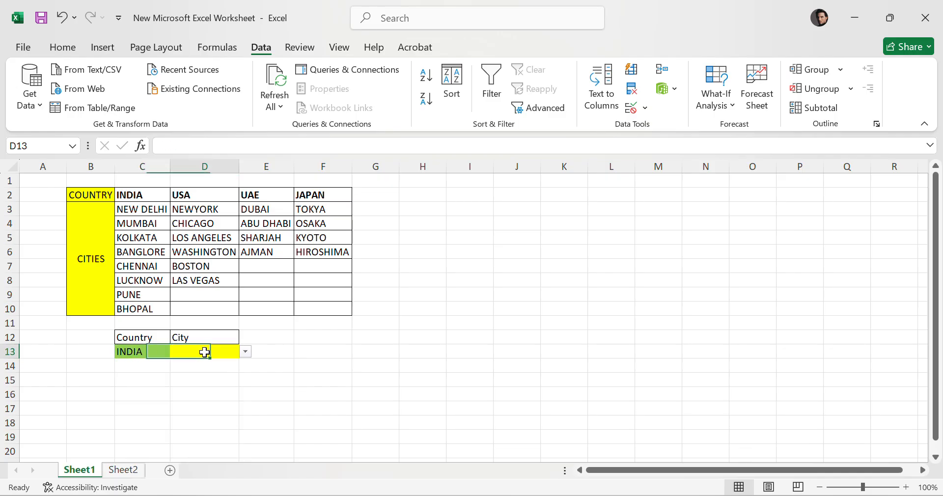
click(288, 351)
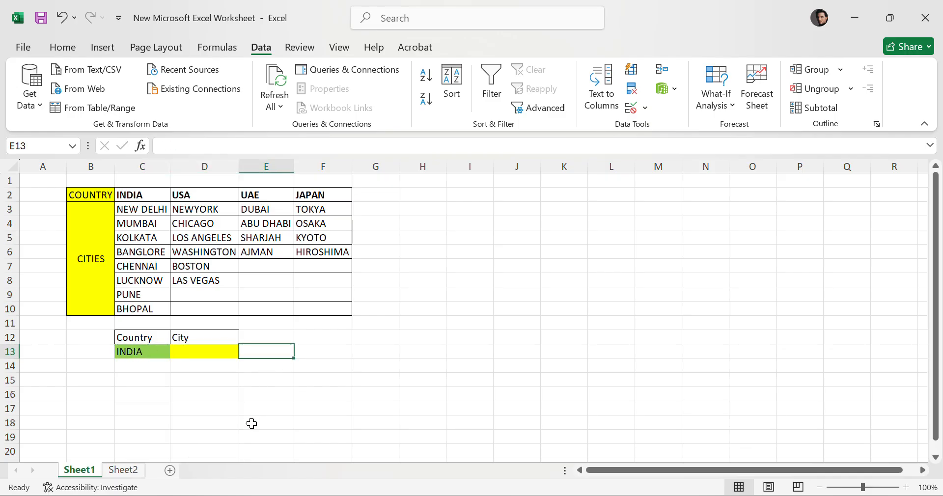
click(316, 350)
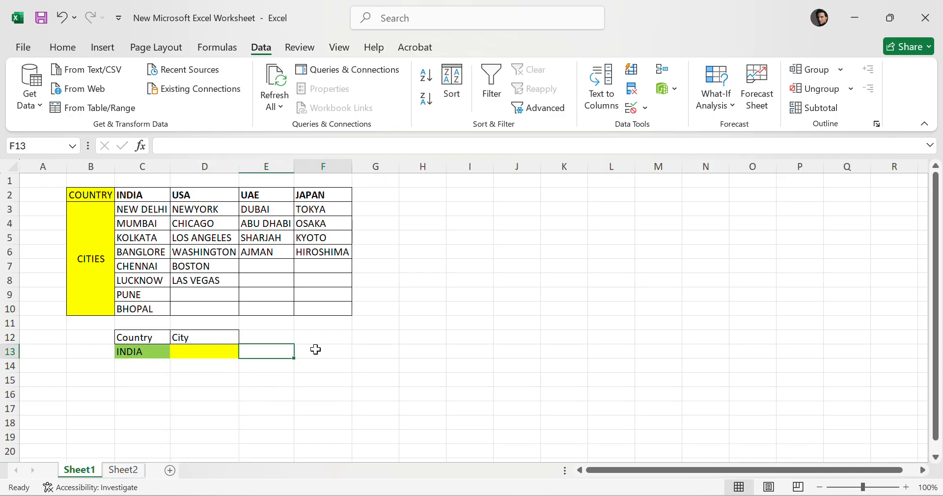
click(380, 349)
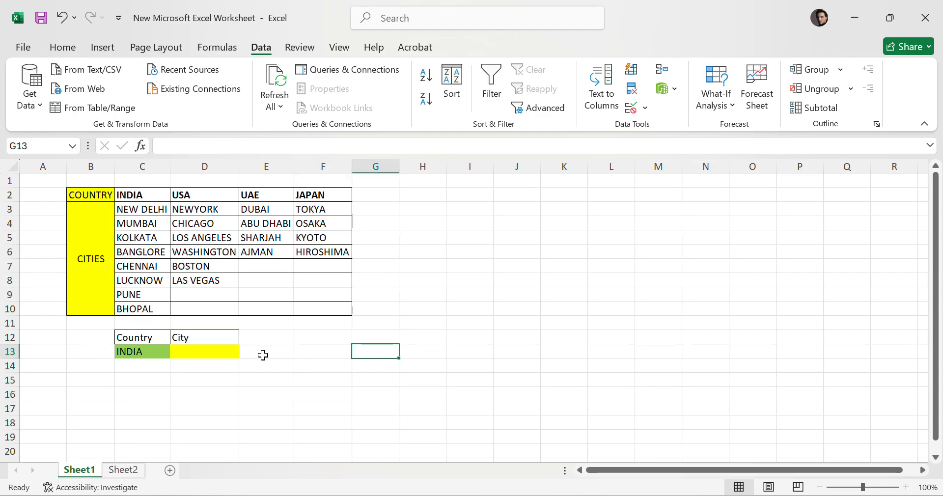
click(204, 353)
- Set the Country in C13 to USA and choose NEWYORK as the City in D13
click(159, 353)
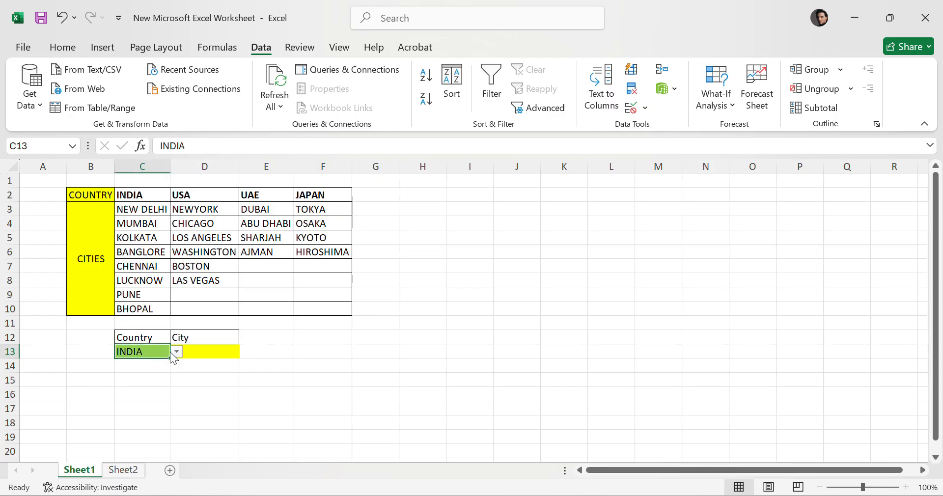
click(176, 353)
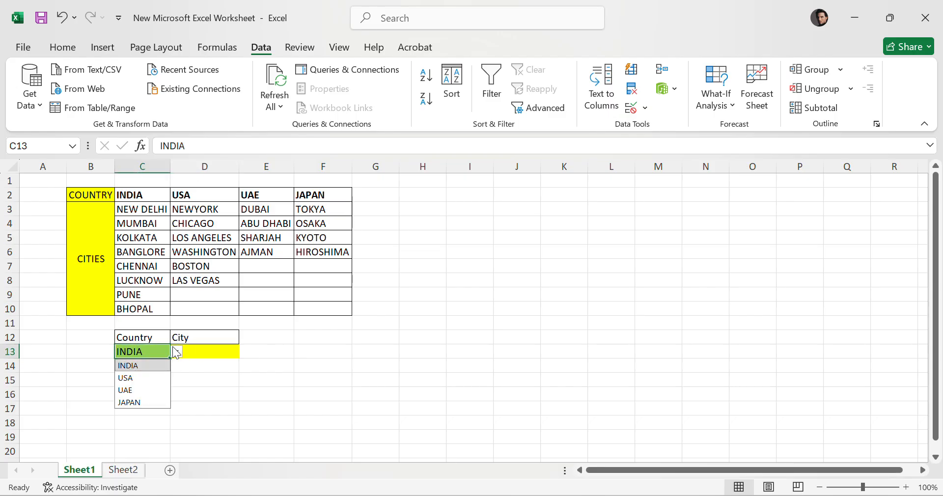
click(127, 367)
click(176, 352)
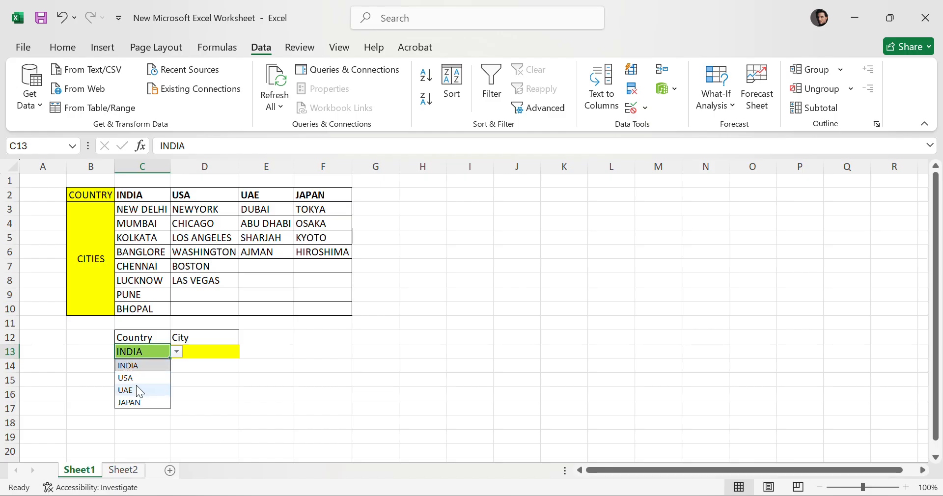
click(140, 378)
click(198, 349)
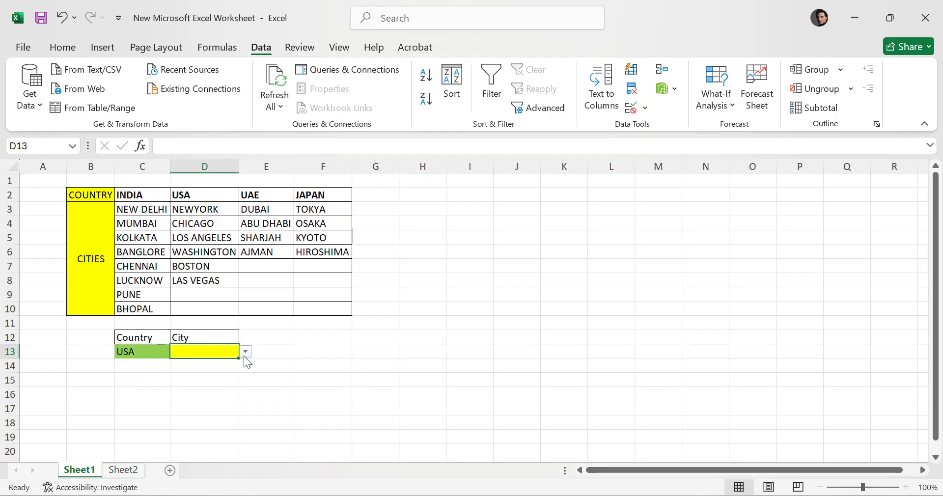
click(245, 353)
click(197, 366)
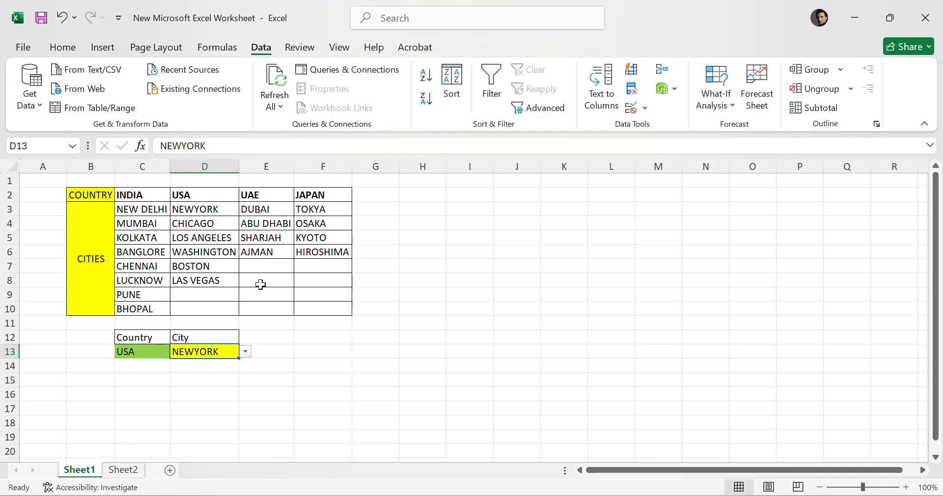
- Review the city choices offered in D13 with USA as the country
click(253, 353)
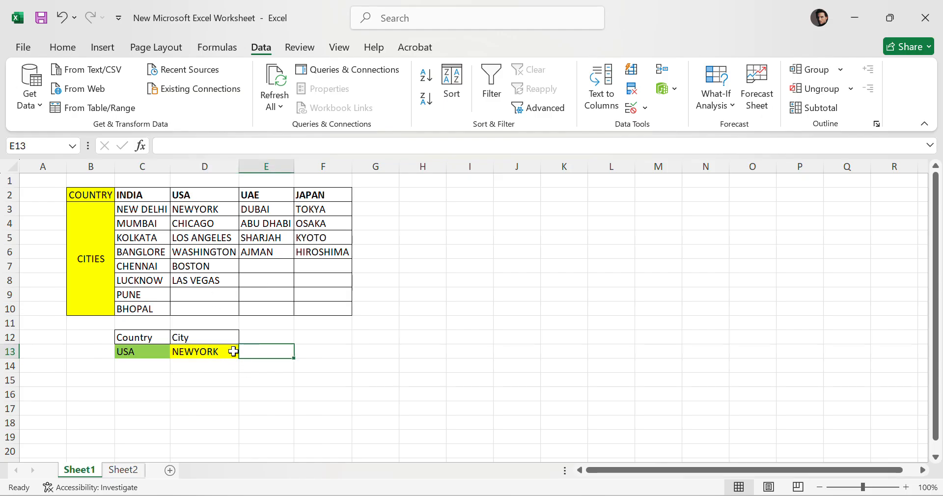
click(175, 352)
click(245, 351)
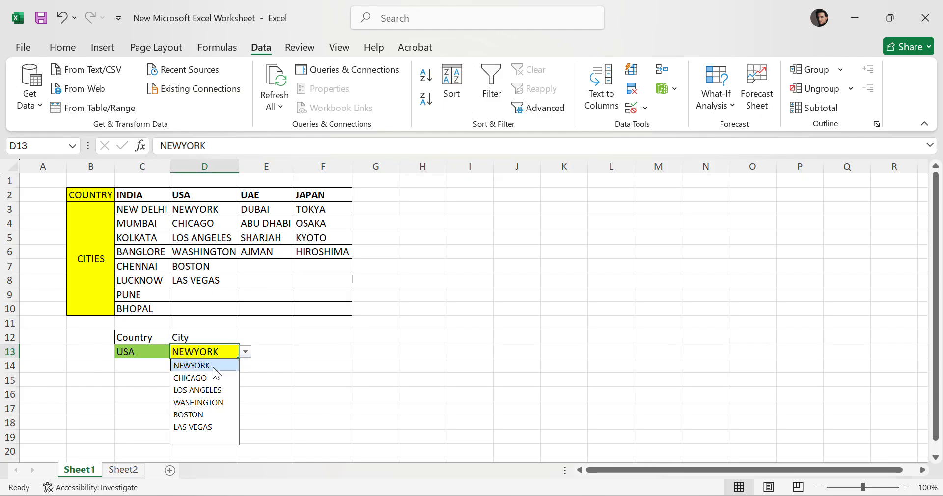
click(143, 354)
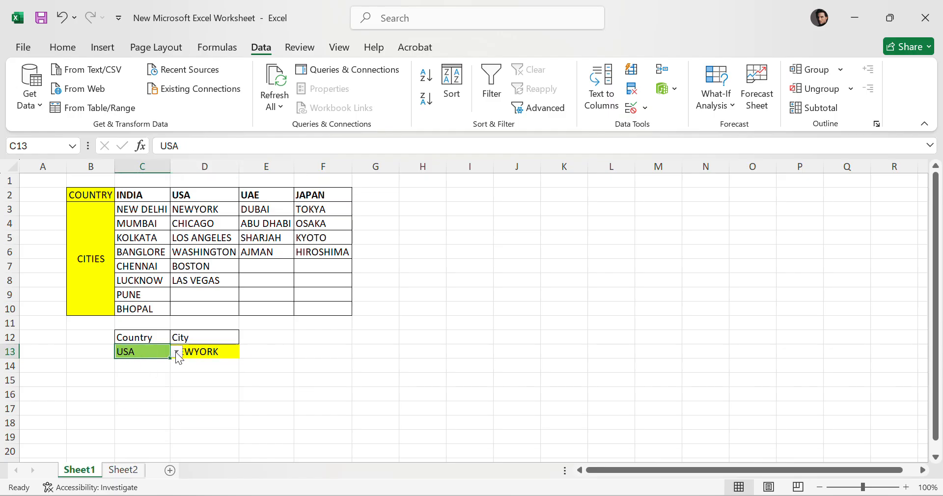
- Set the Country in C13 to INDIA and review the city choices offered in D13
click(176, 351)
click(133, 367)
click(212, 352)
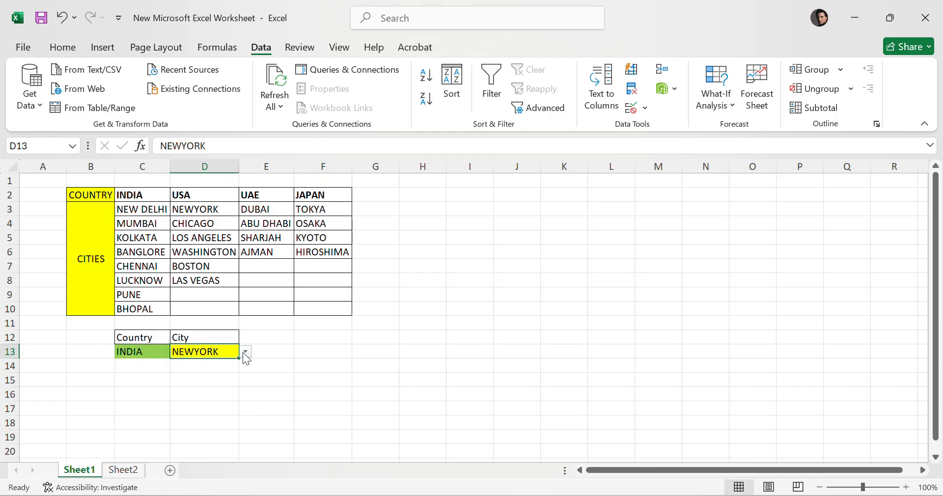
click(245, 352)
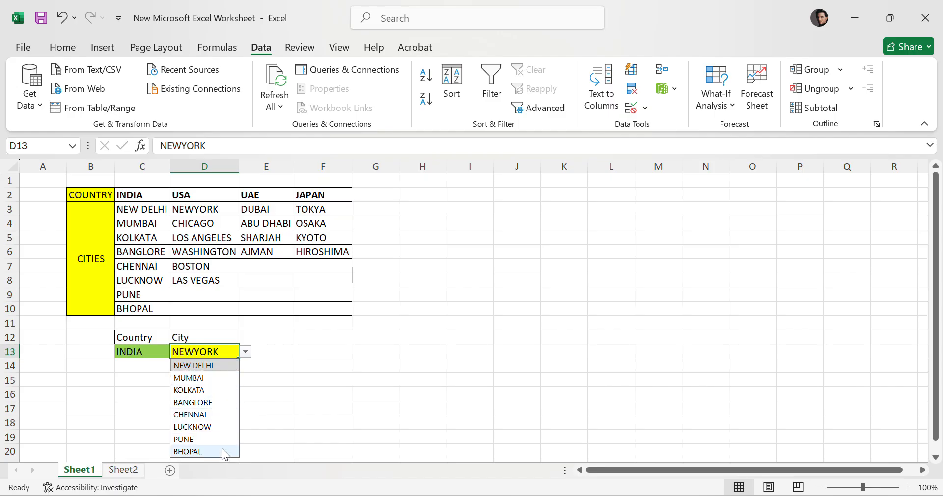
click(219, 352)
click(154, 352)
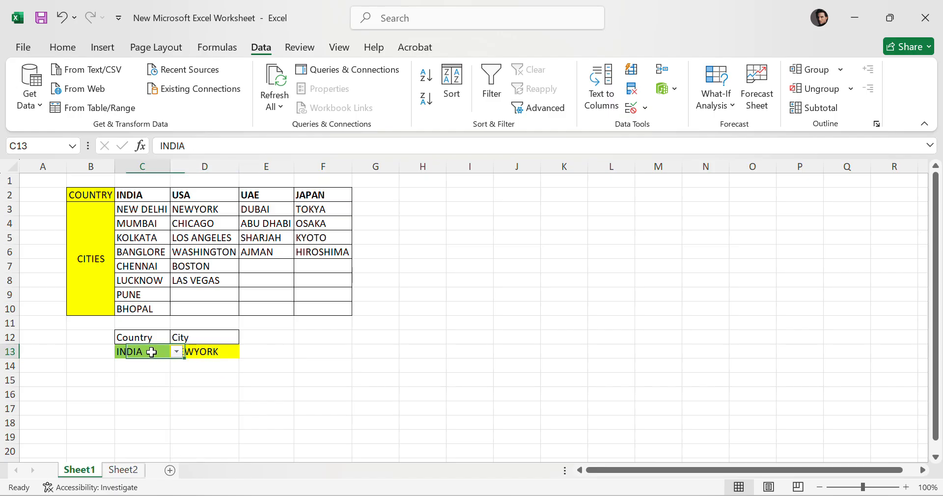
- Try KOLKATA and BANGLORE in turn as the City in D13
click(210, 352)
click(245, 353)
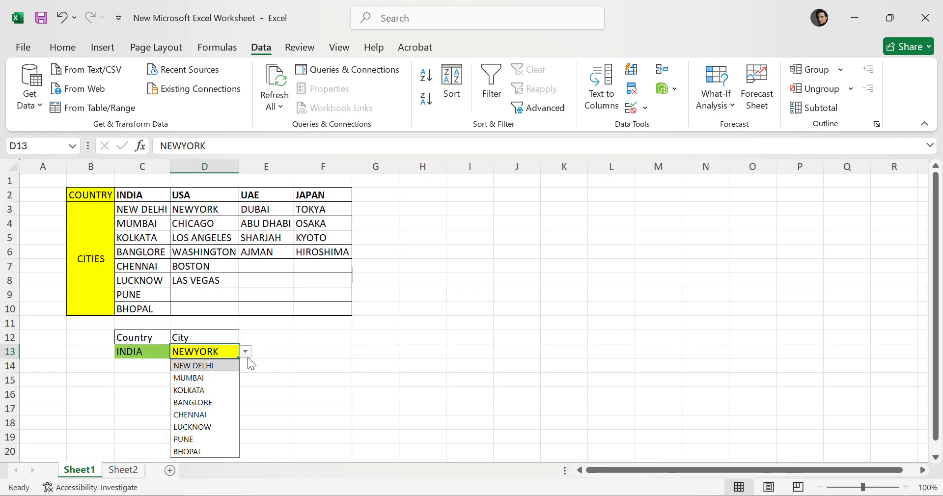
click(204, 390)
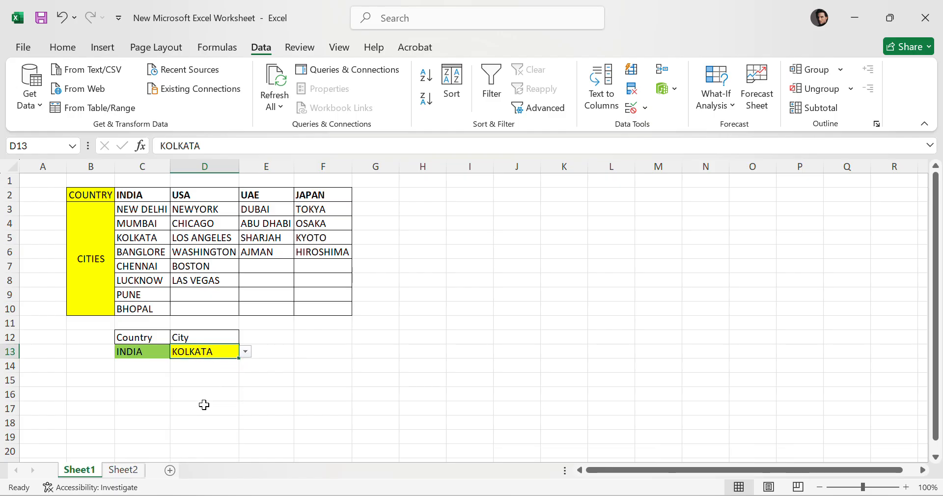
click(246, 352)
click(218, 404)
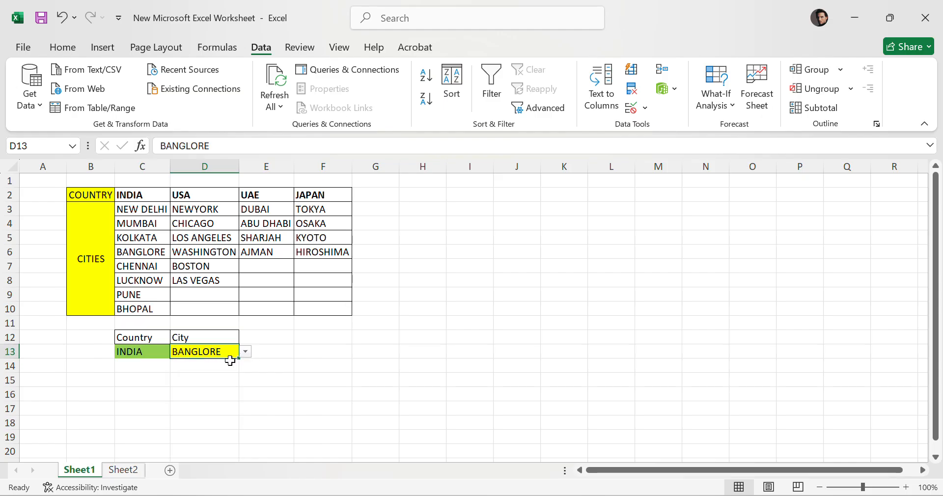
- Choose LUCKNOW as the City in D13 and leave the cell
click(246, 352)
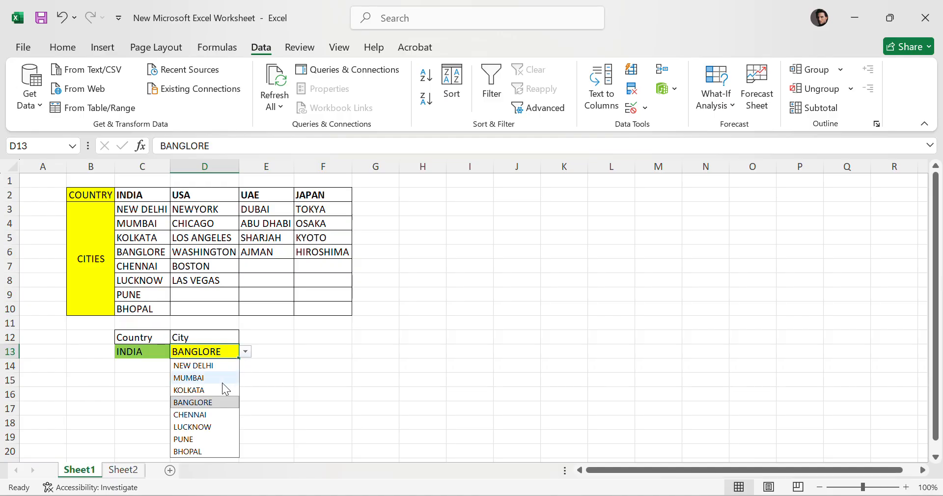
click(206, 427)
scroll(208, 428, down, 3)
scroll(312, 343, up, 3)
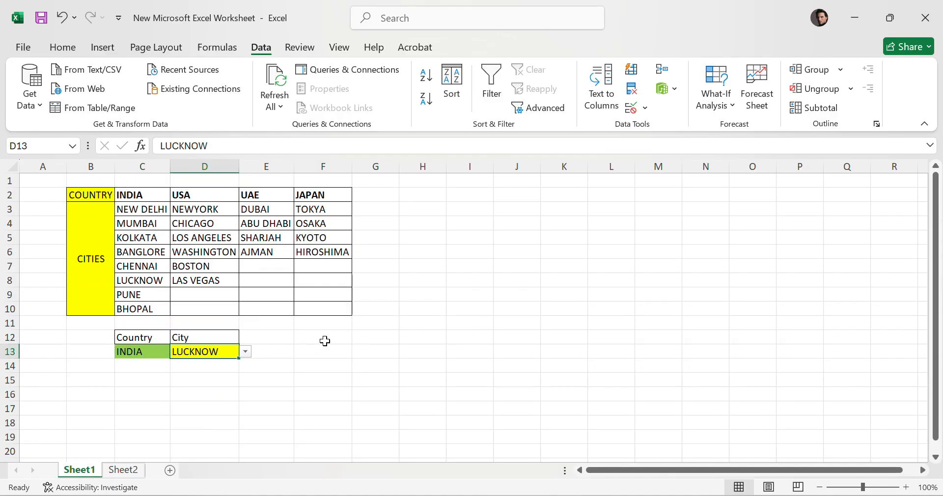
click(472, 322)
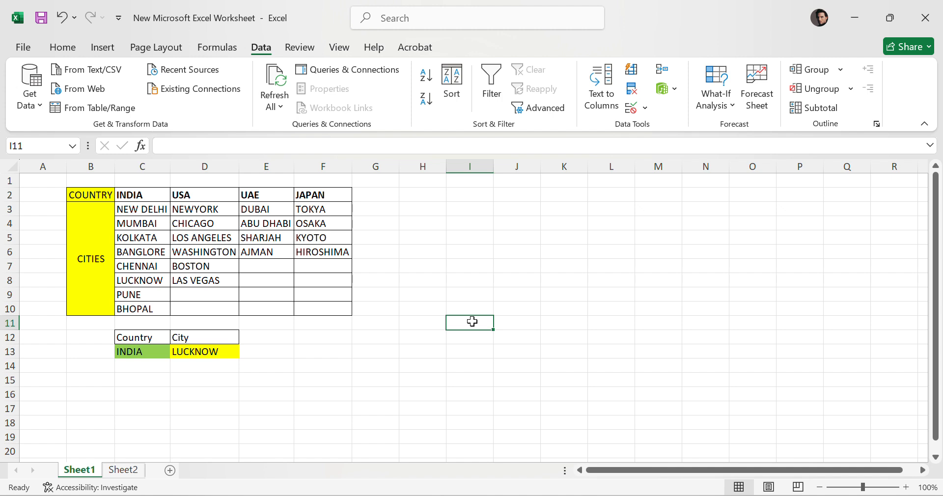